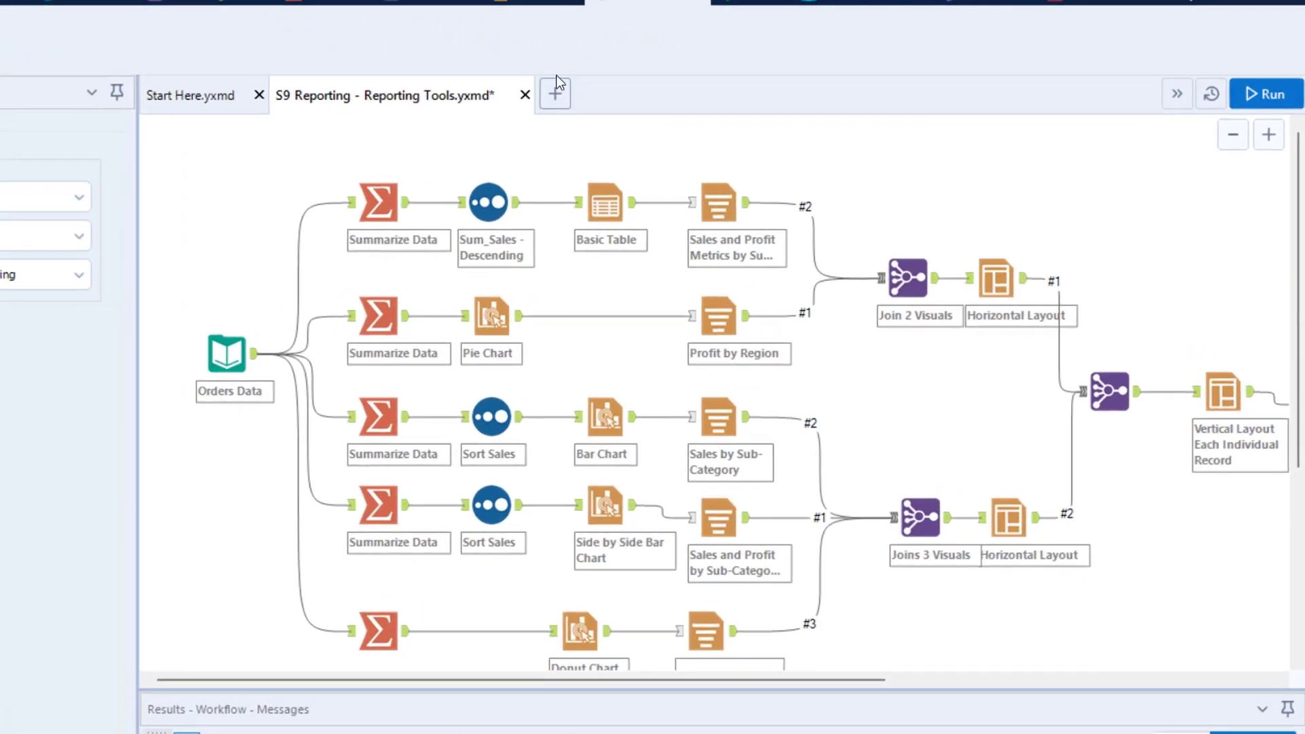
# Create a new workflow and add an Input Data tool connected to the Orders sheet of SuperStore Data.xlsx
pyautogui.click(555, 94)
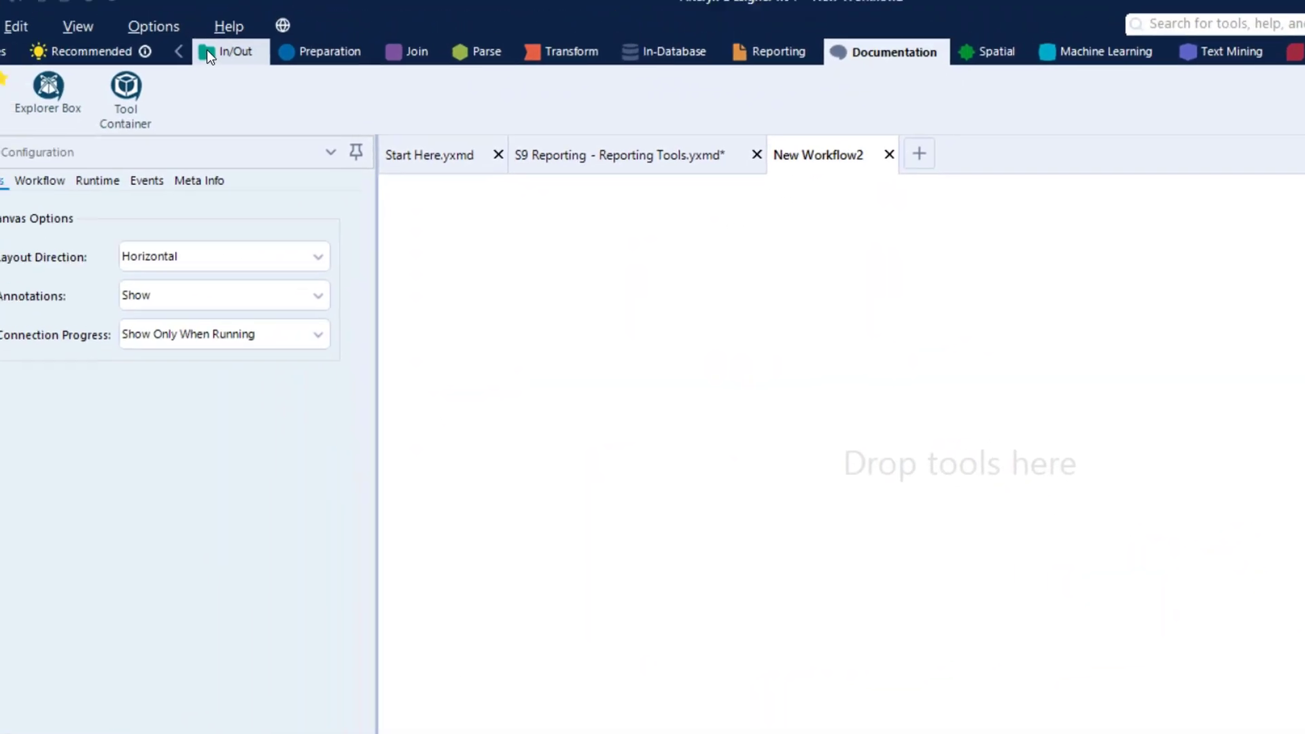
pyautogui.click(207, 51)
pyautogui.moveTo(203, 91); pyautogui.dragTo(461, 321)
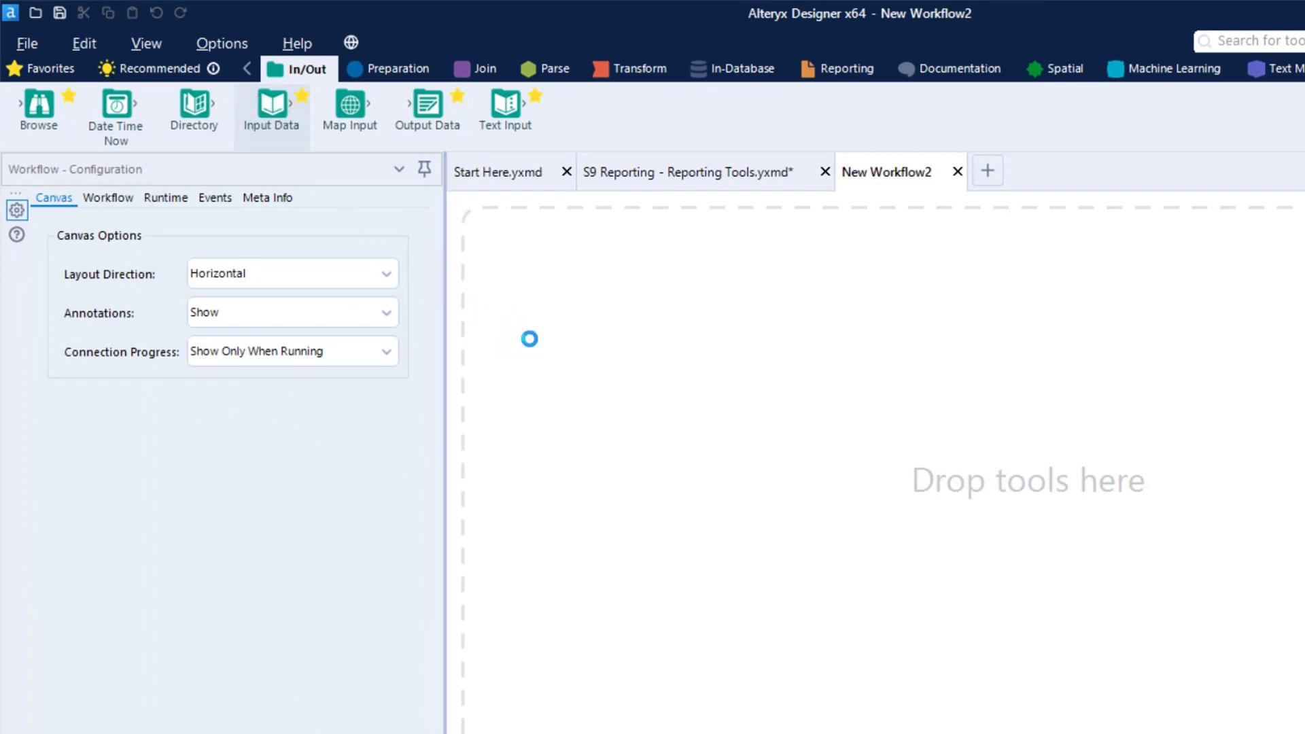
pyautogui.click(414, 219)
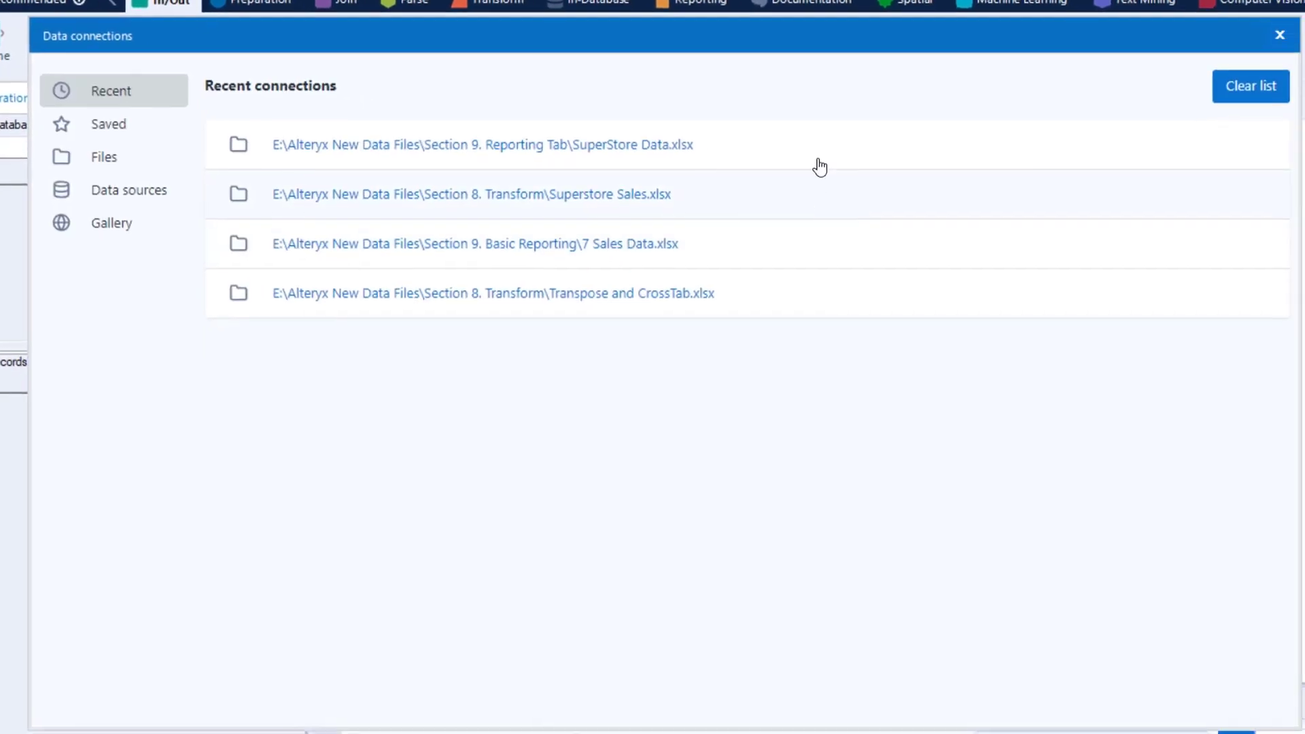
pyautogui.click(820, 166)
pyautogui.click(897, 554)
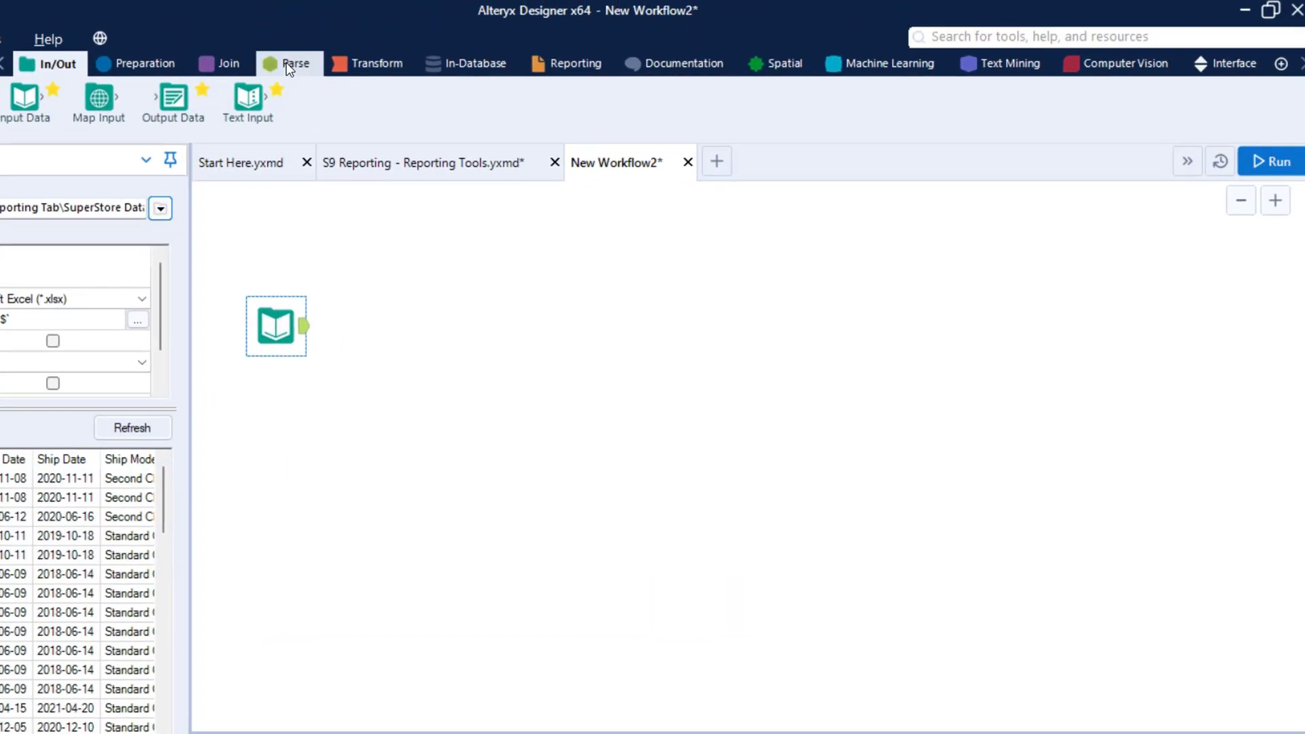
# Add a Sort, a Unique and a Select tool in sequence after the input, connecting Select to Unique's U output
pyautogui.click(136, 64)
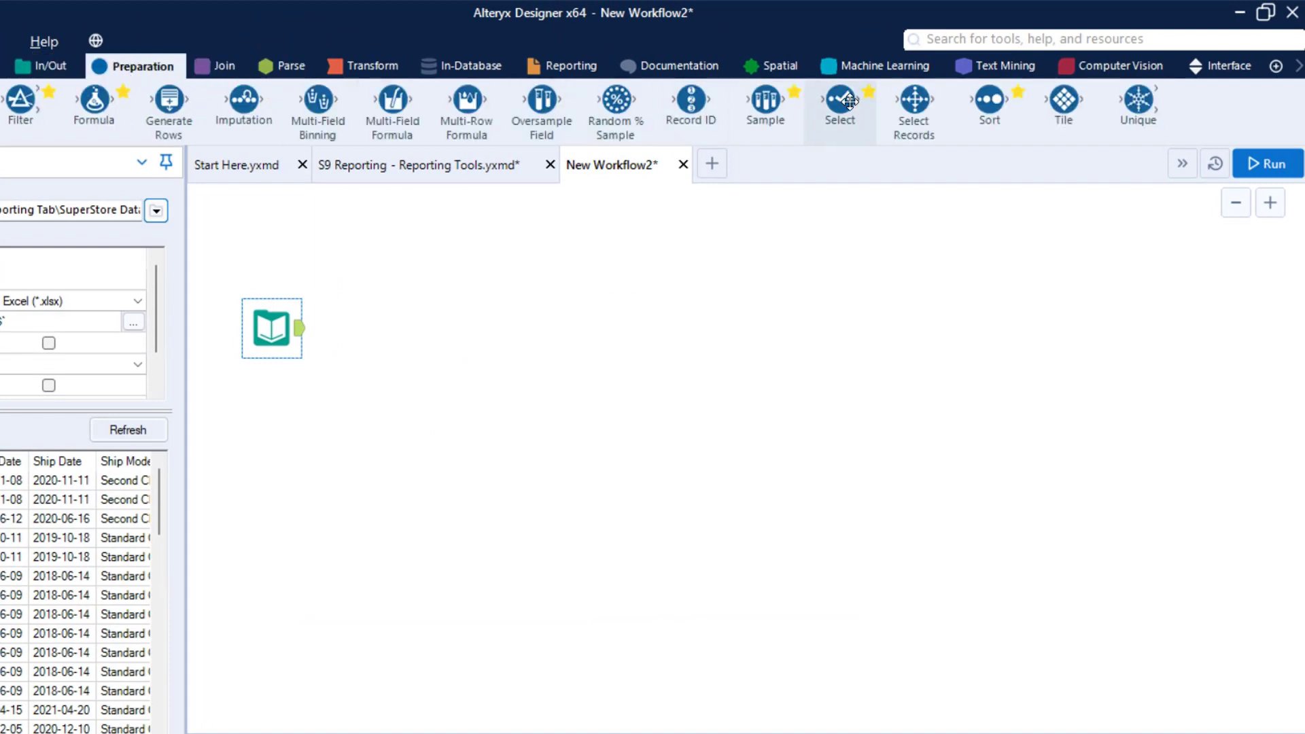
pyautogui.moveTo(994, 98); pyautogui.dragTo(405, 328)
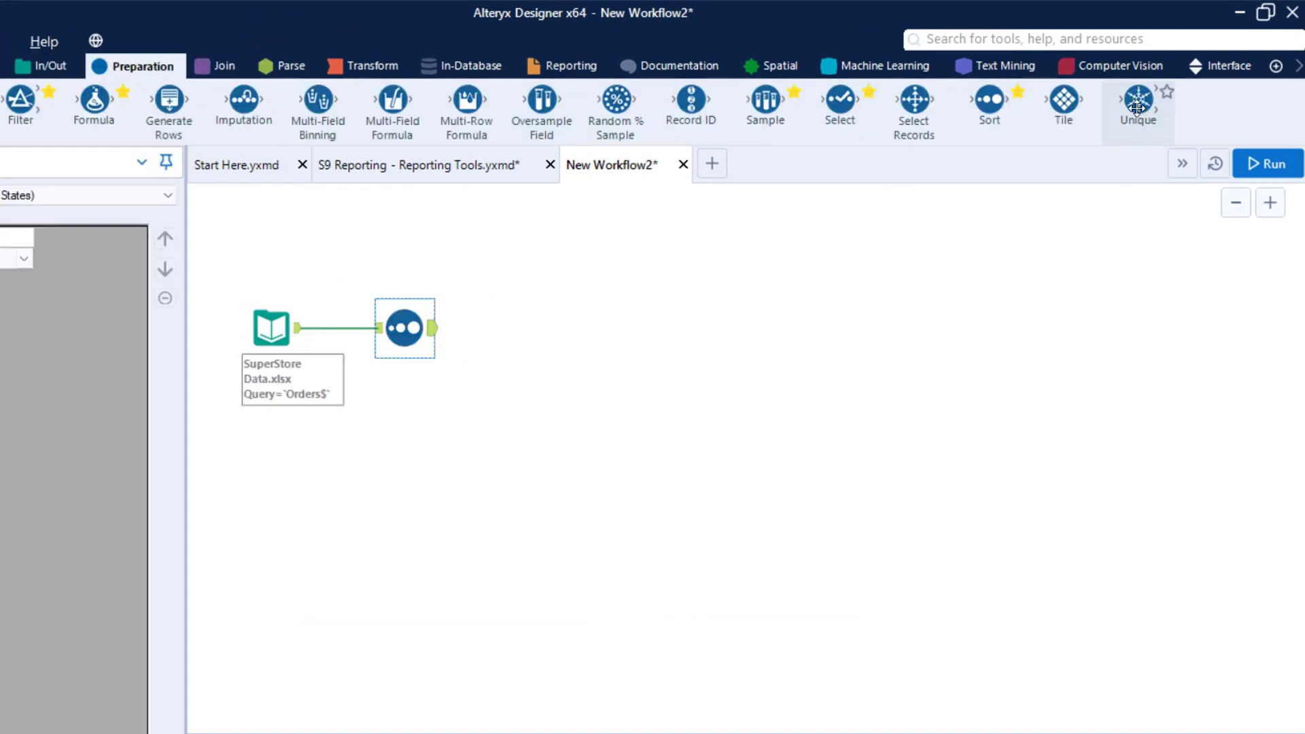
pyautogui.moveTo(1139, 102); pyautogui.dragTo(513, 327)
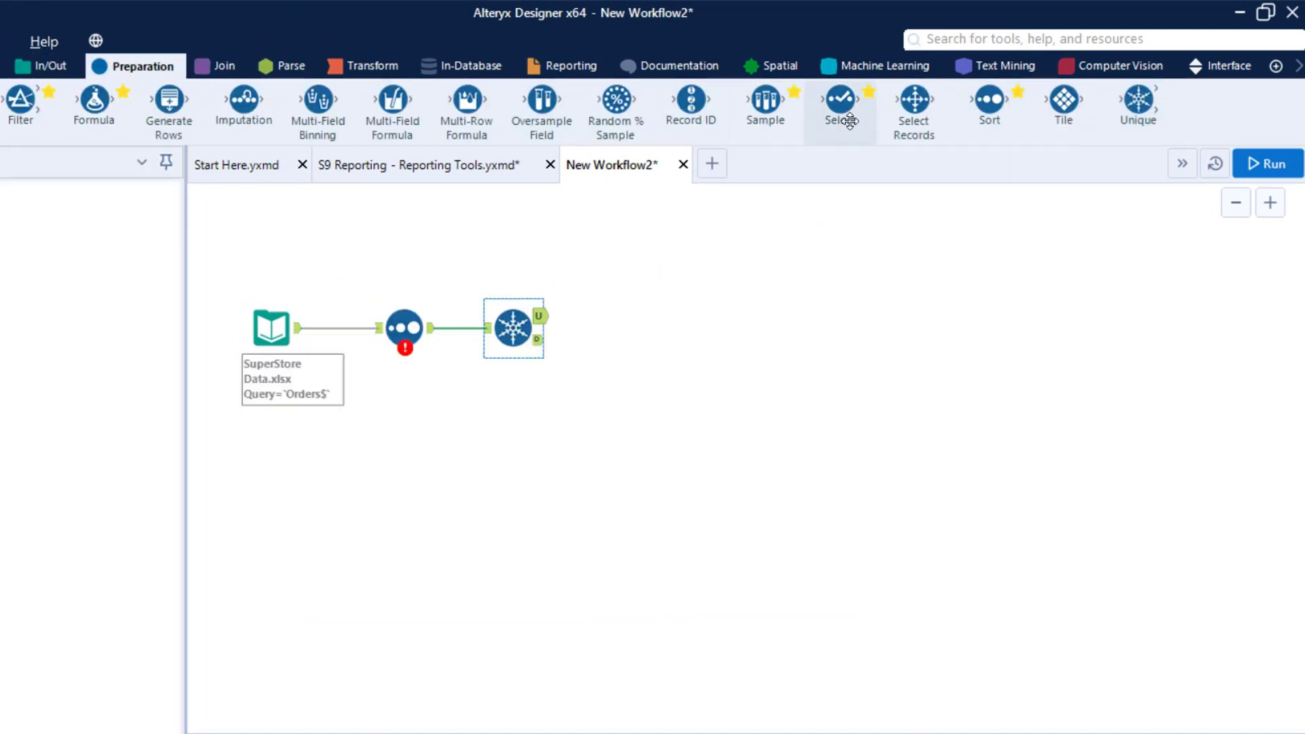
pyautogui.moveTo(828, 111); pyautogui.dragTo(635, 317)
# Configure the Sort tool to order the records by Profit, Descending
pyautogui.click(404, 329)
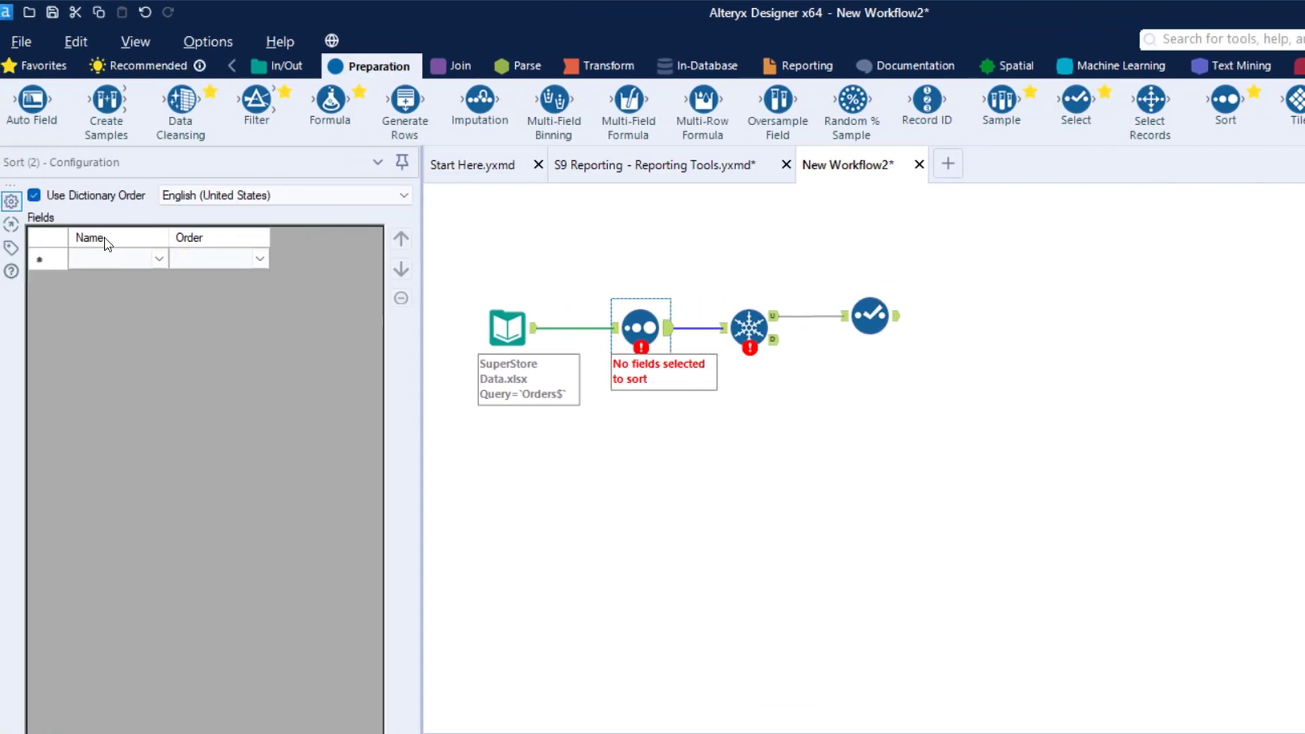
pyautogui.click(148, 263)
pyautogui.click(159, 258)
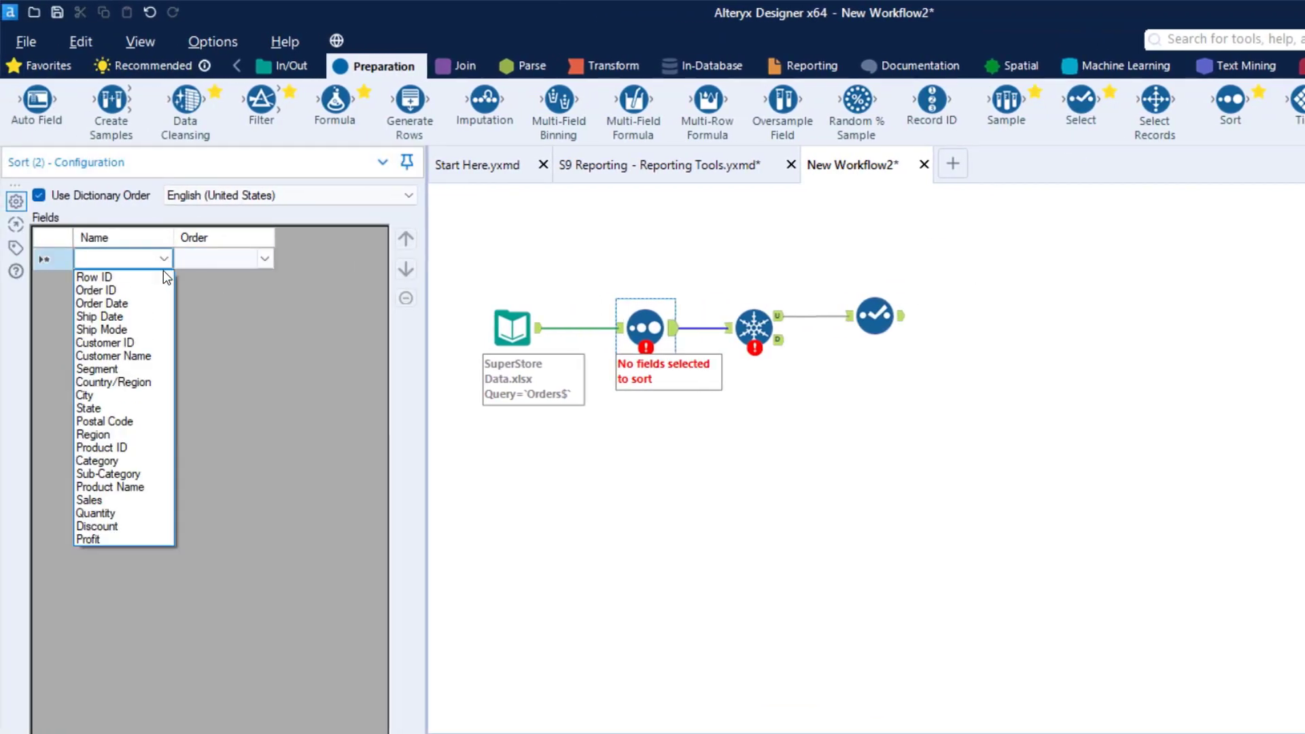
pyautogui.click(79, 539)
pyautogui.click(264, 259)
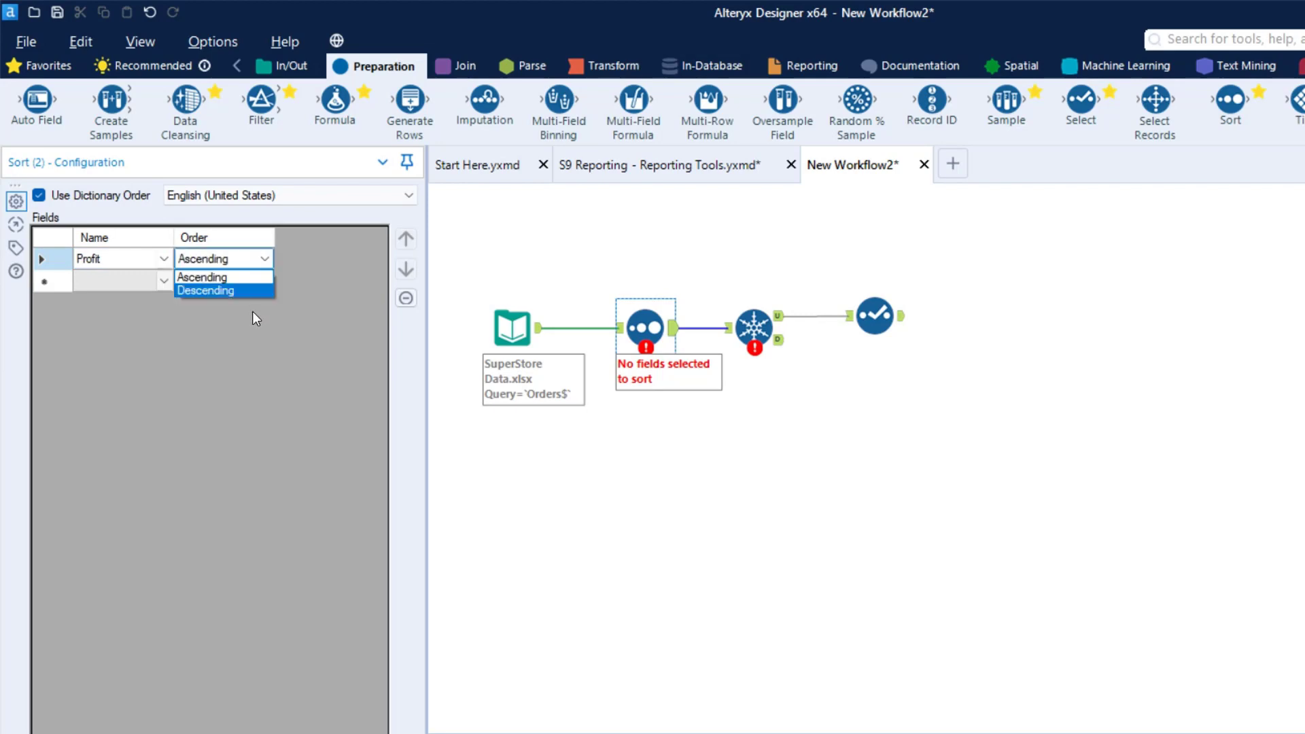
pyautogui.click(221, 292)
# Configure the Unique tool to find unique values across all columns
pyautogui.click(754, 327)
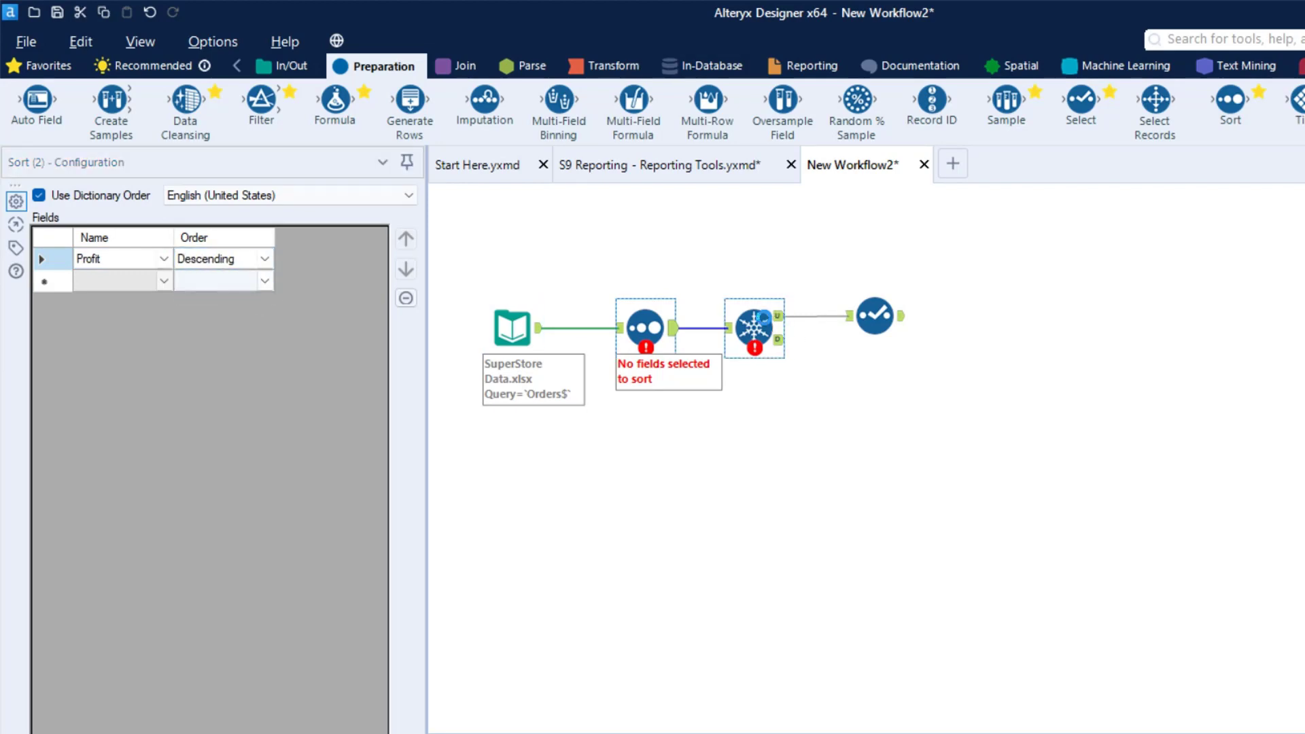
pyautogui.click(338, 311)
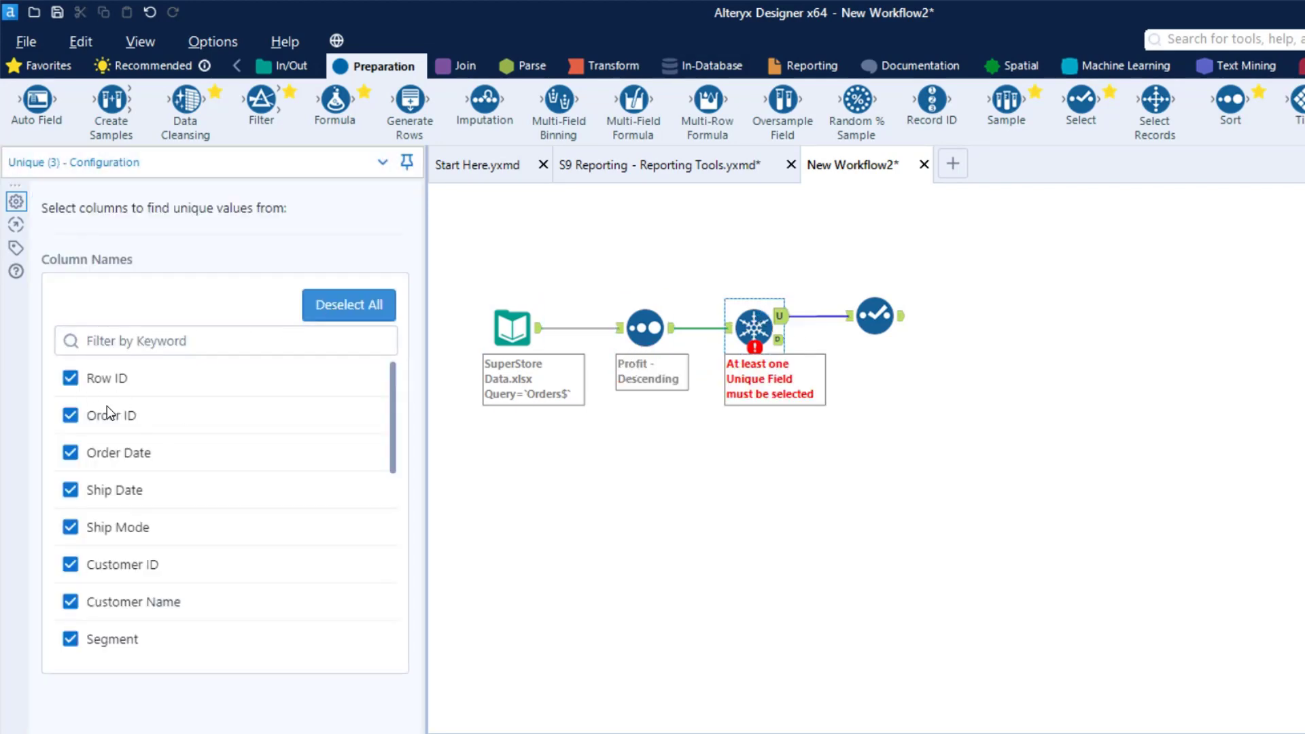
# Exclude Row ID, Order ID, Order Date, Ship Date, Ship Mode and Customer ID in the Select tool
pyautogui.click(874, 317)
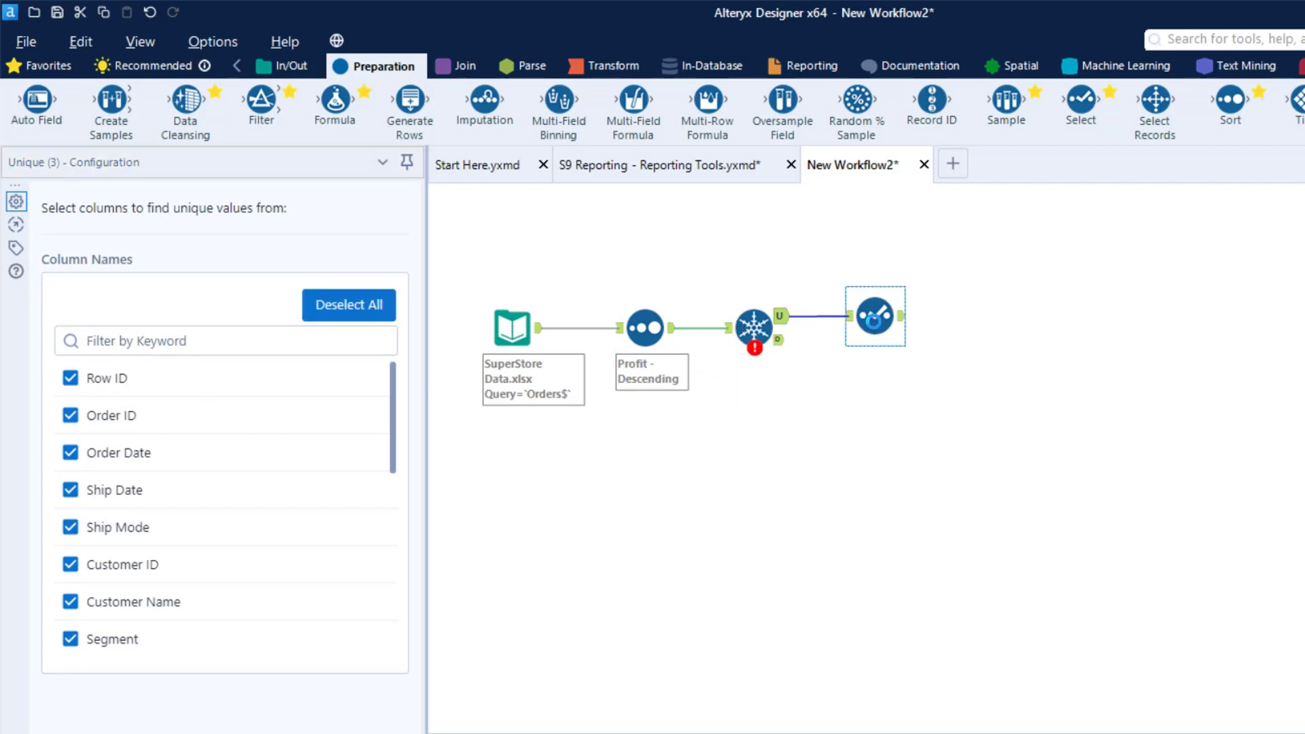
pyautogui.click(73, 248)
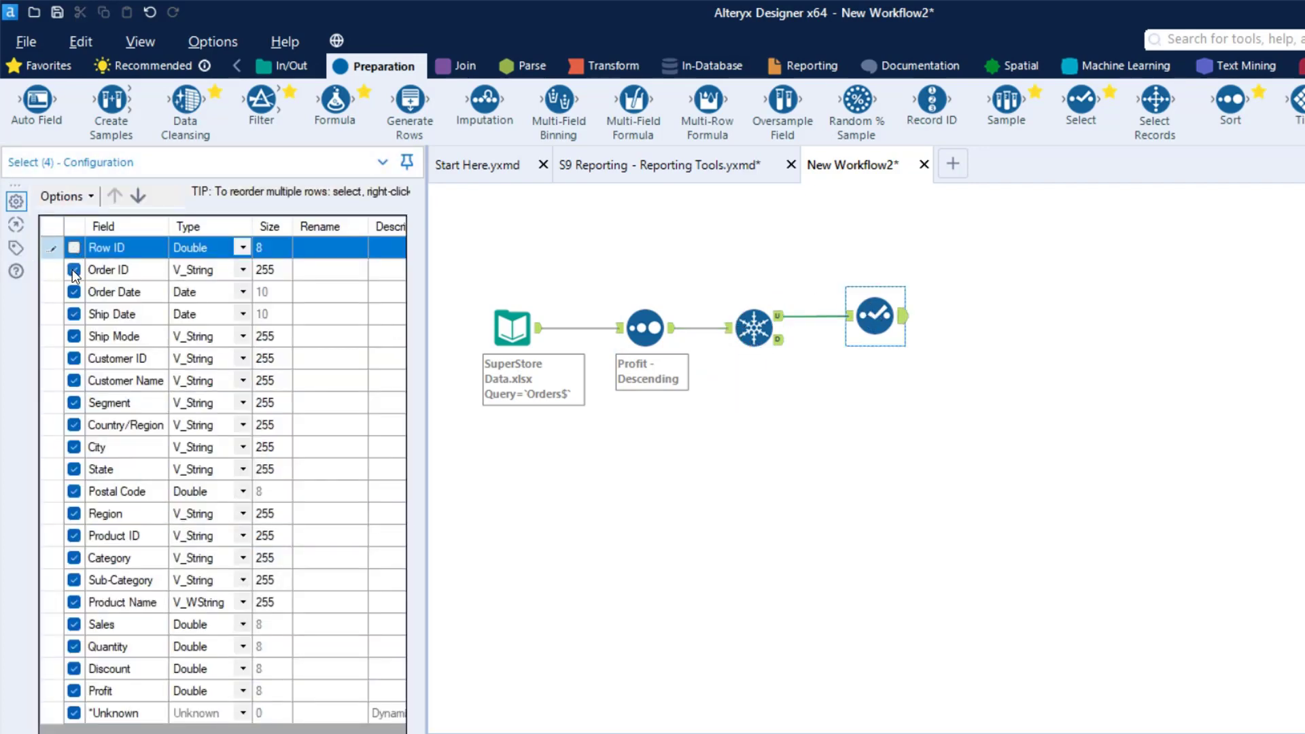
pyautogui.click(73, 269)
pyautogui.click(74, 293)
pyautogui.click(74, 315)
pyautogui.click(75, 335)
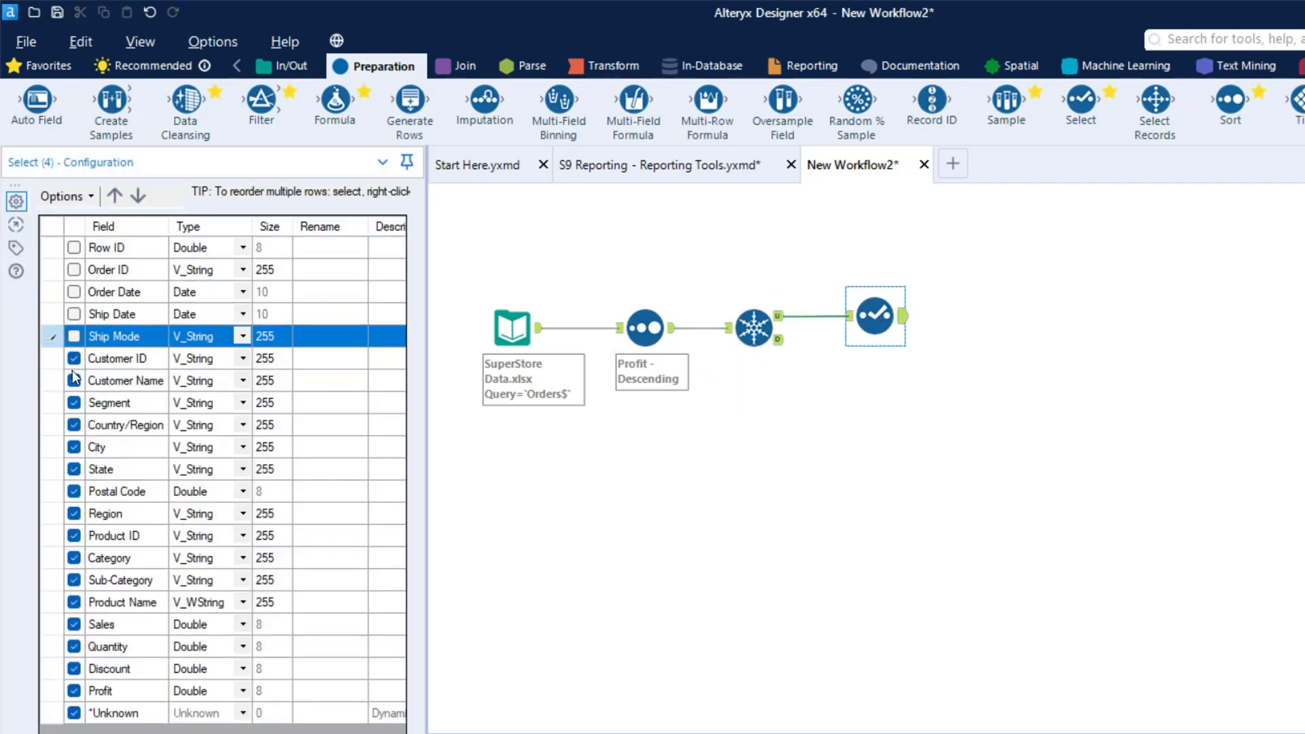
pyautogui.click(76, 371)
pyautogui.click(73, 362)
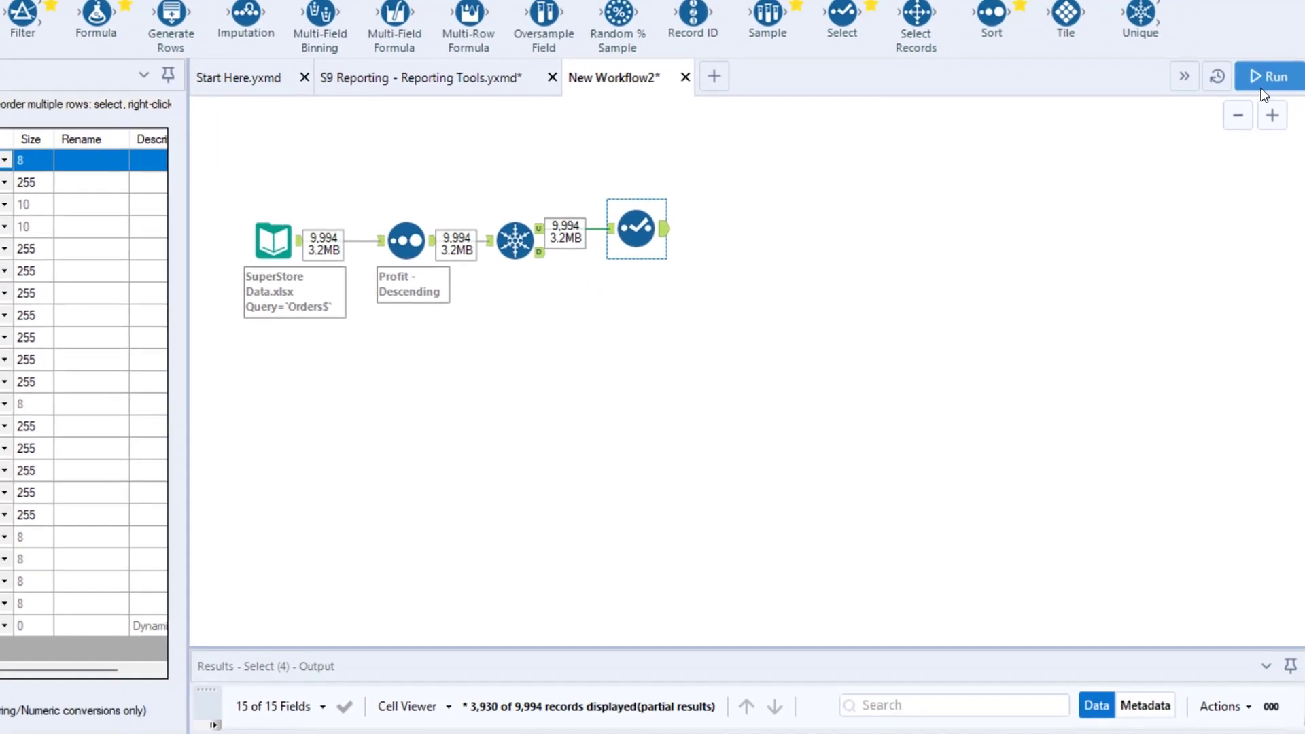
# Run the workflow and enlarge the results area to view the Select tool's output records
pyautogui.click(1268, 76)
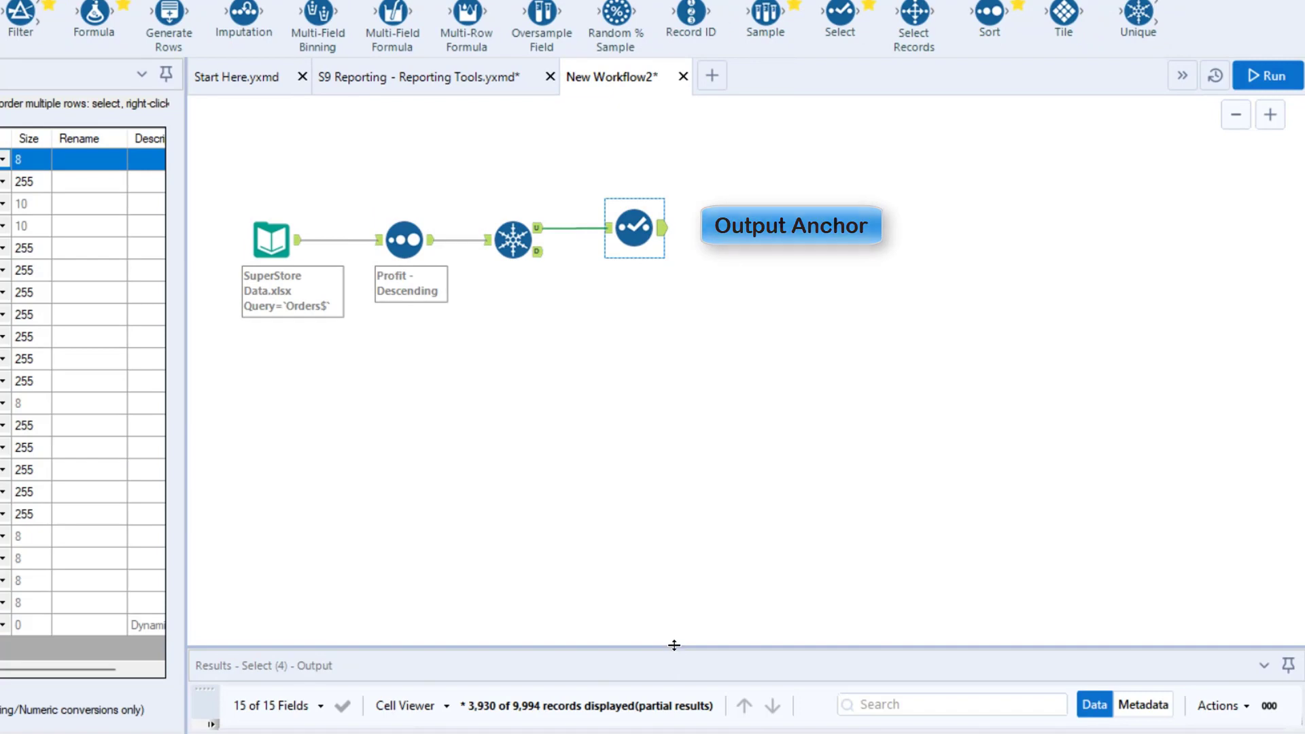
pyautogui.moveTo(675, 644); pyautogui.dragTo(691, 466)
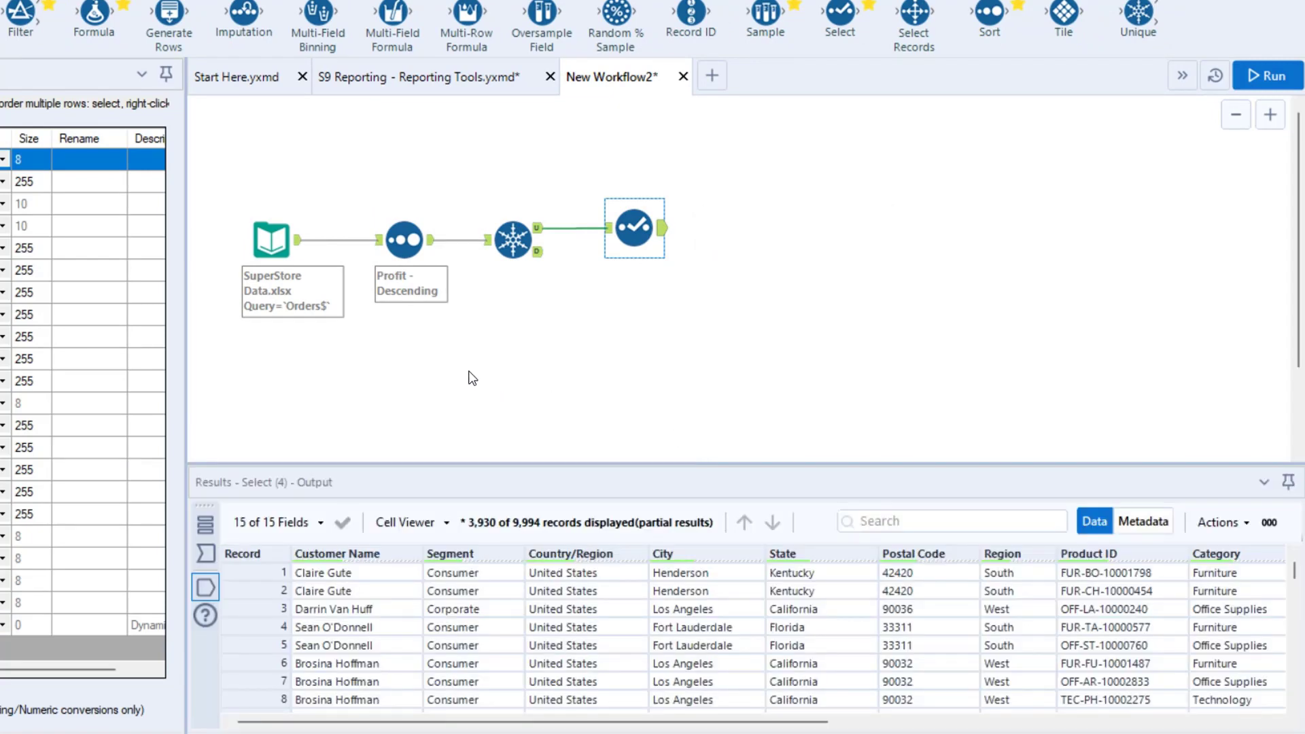
pyautogui.moveTo(227, 197); pyautogui.dragTo(971, 291)
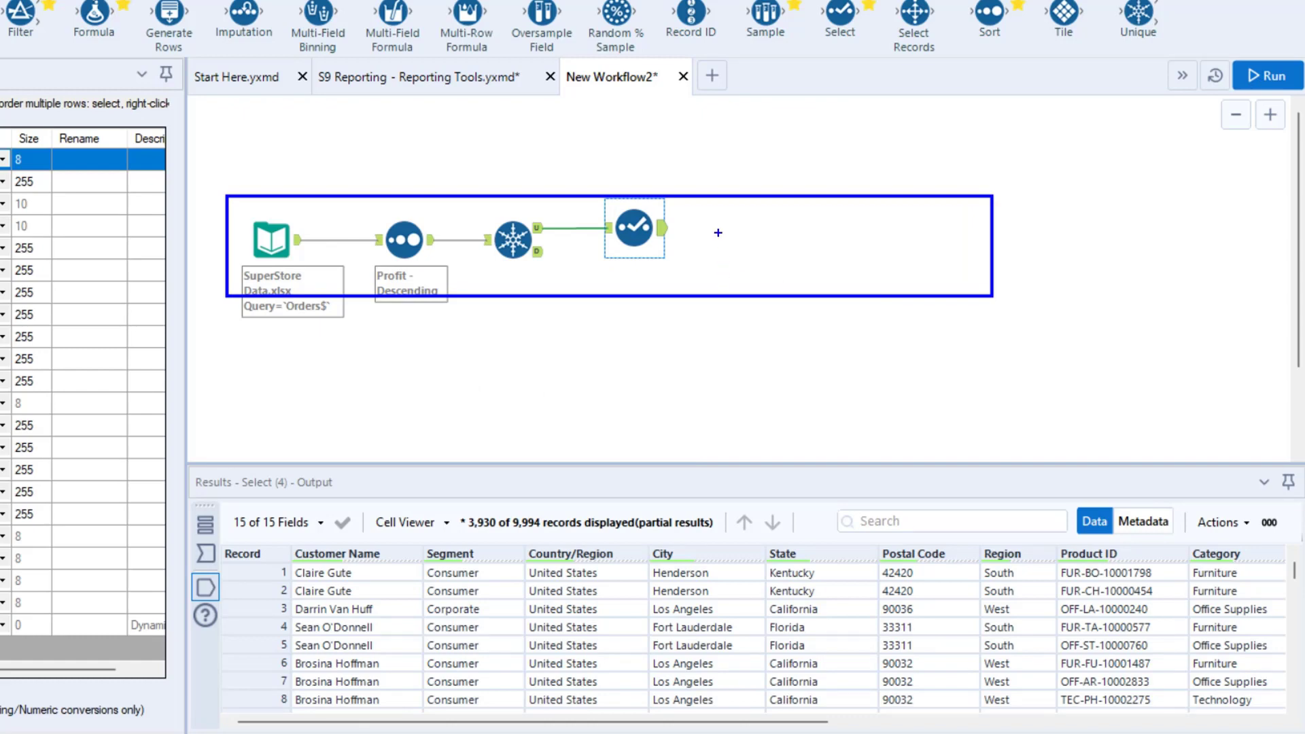
# Review the S9 Reporting - Reporting Tools workflow with a smaller results area, and return to New Workflow2
pyautogui.click(410, 80)
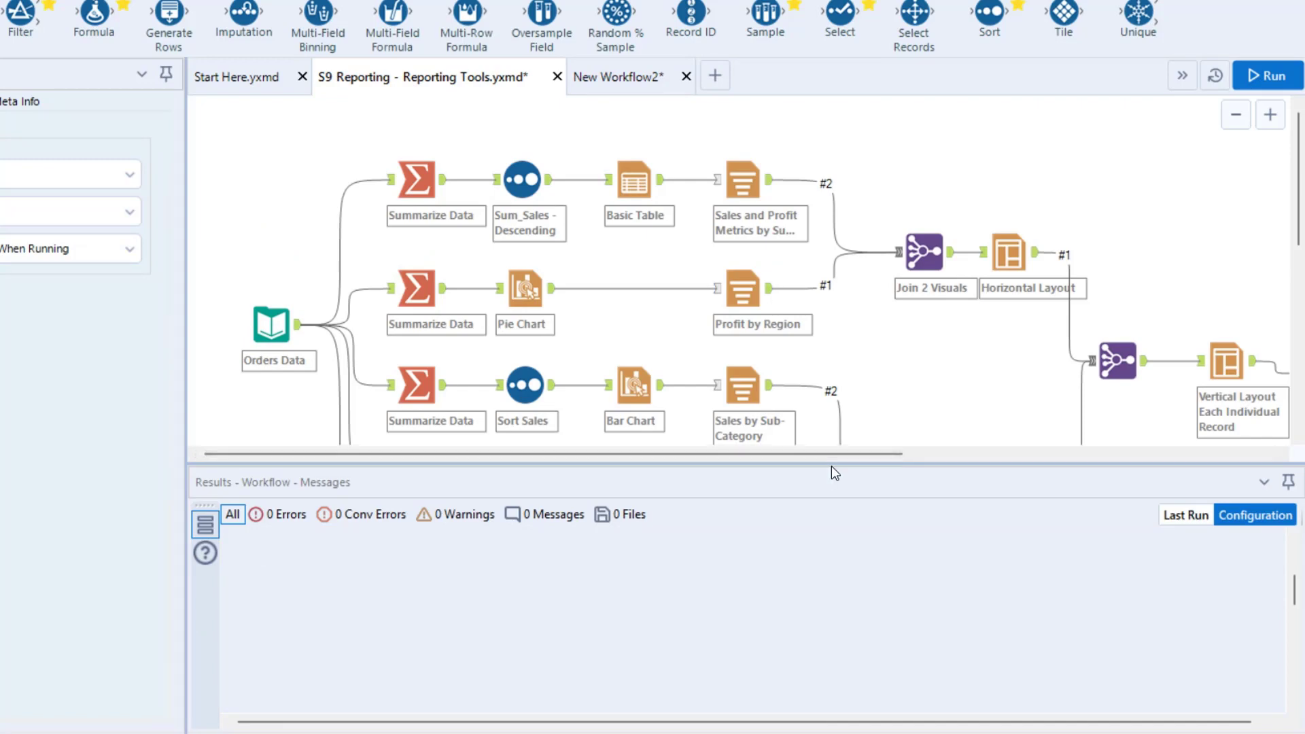
pyautogui.moveTo(831, 467); pyautogui.dragTo(812, 649)
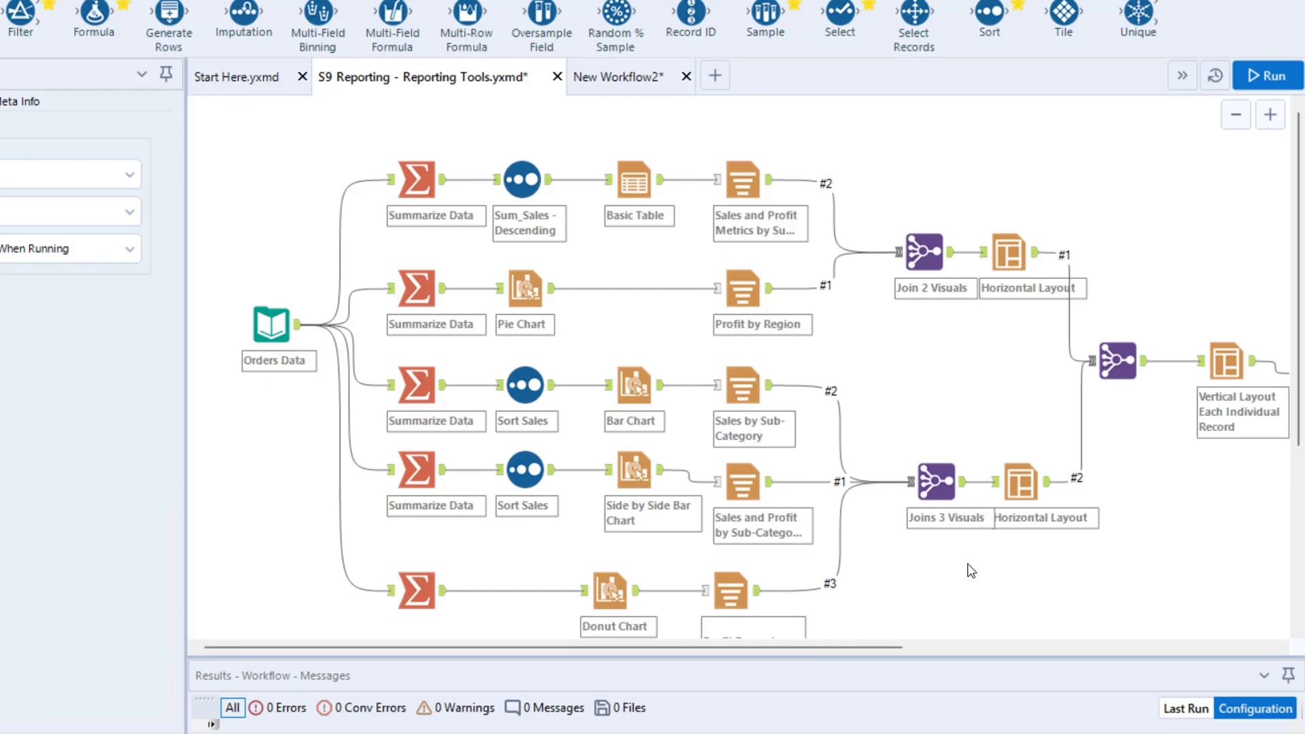
pyautogui.click(614, 77)
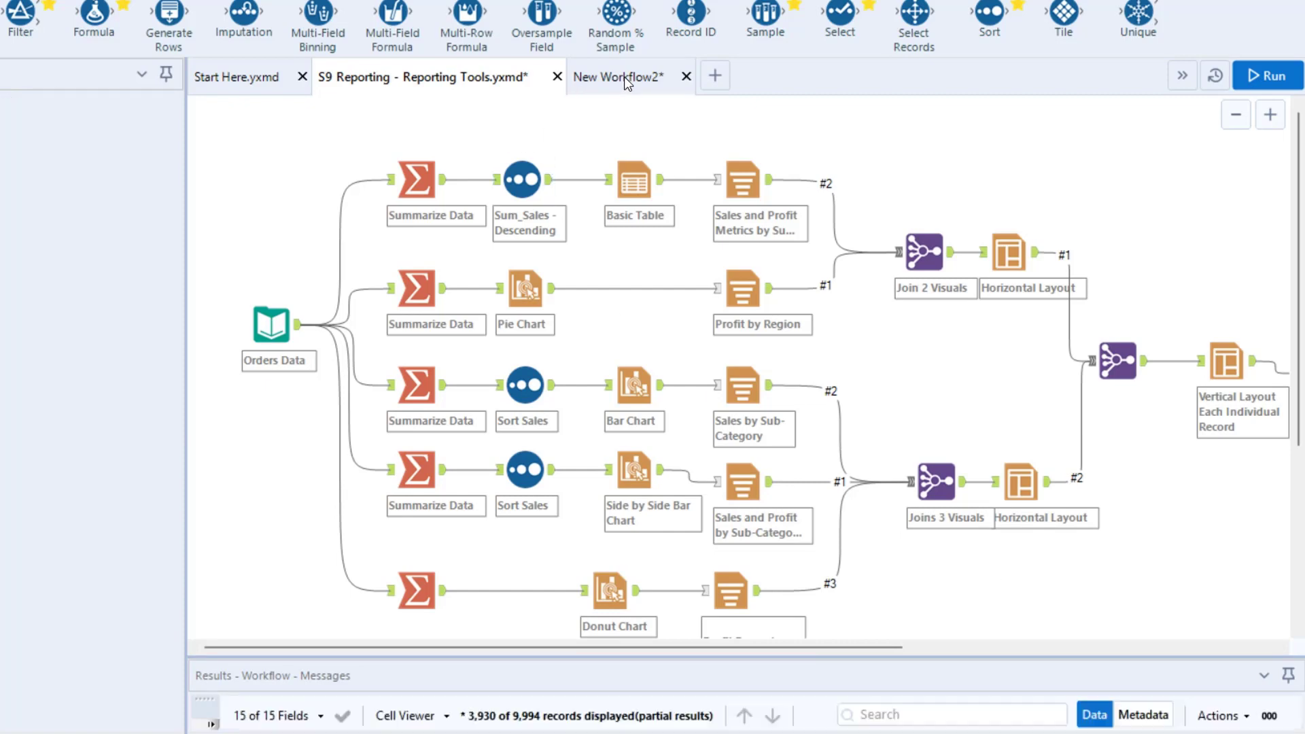
# Shift the four connected tools together slightly down and to the left on the canvas, and show the Documentation tools
pyautogui.moveTo(227, 192); pyautogui.dragTo(720, 309)
pyautogui.moveTo(624, 226); pyautogui.dragTo(612, 250)
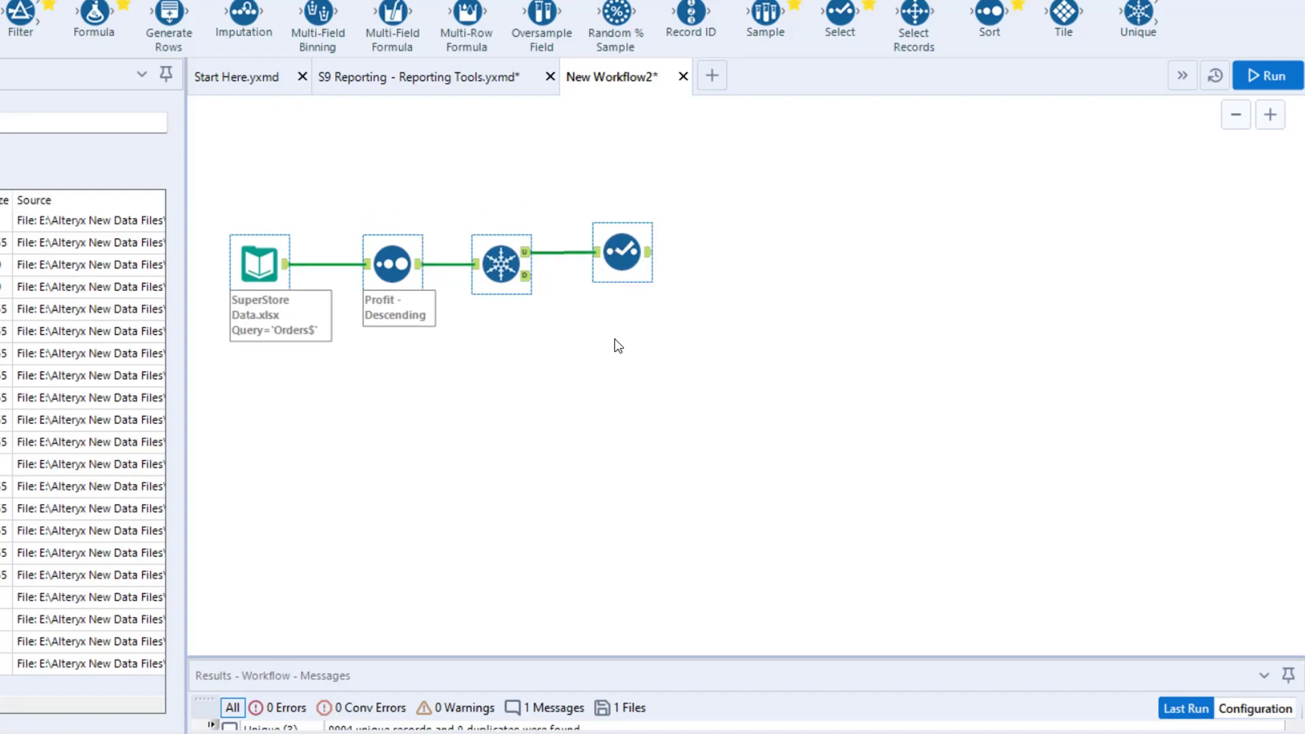
pyautogui.click(432, 192)
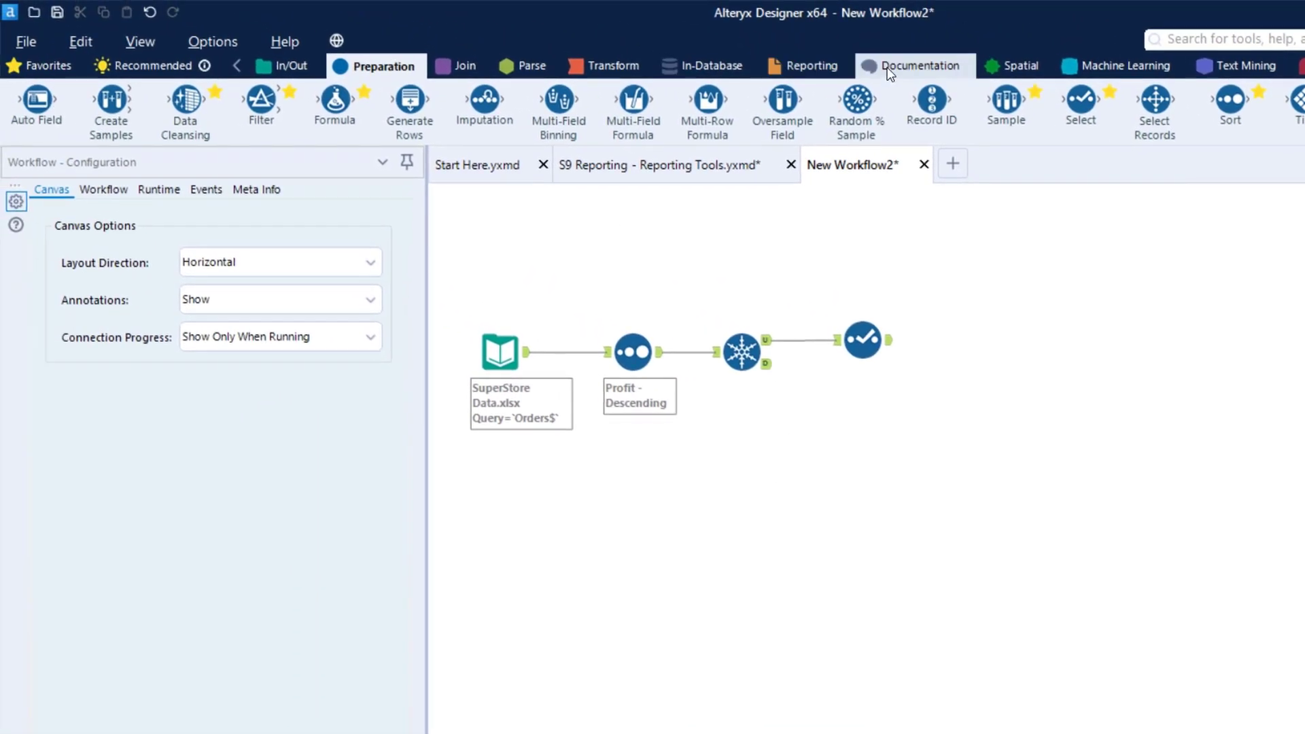
pyautogui.click(889, 68)
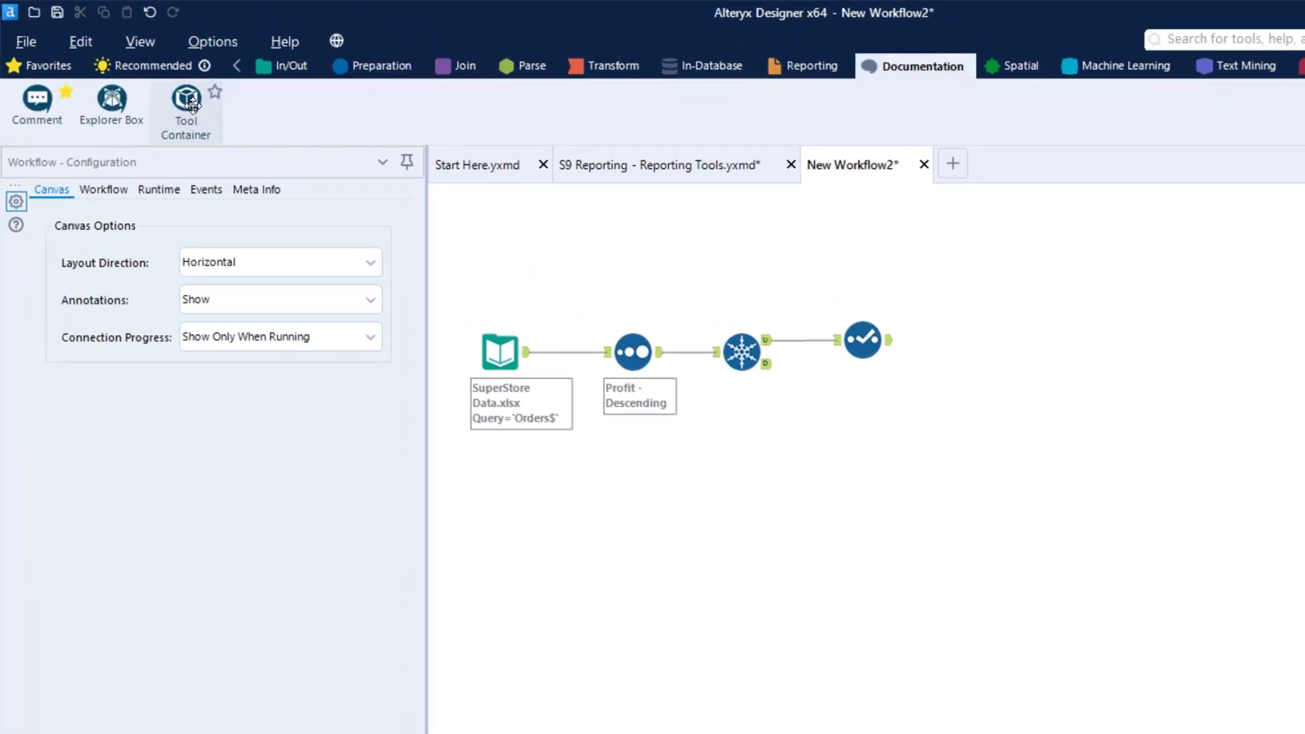
pyautogui.moveTo(188, 99); pyautogui.dragTo(579, 226)
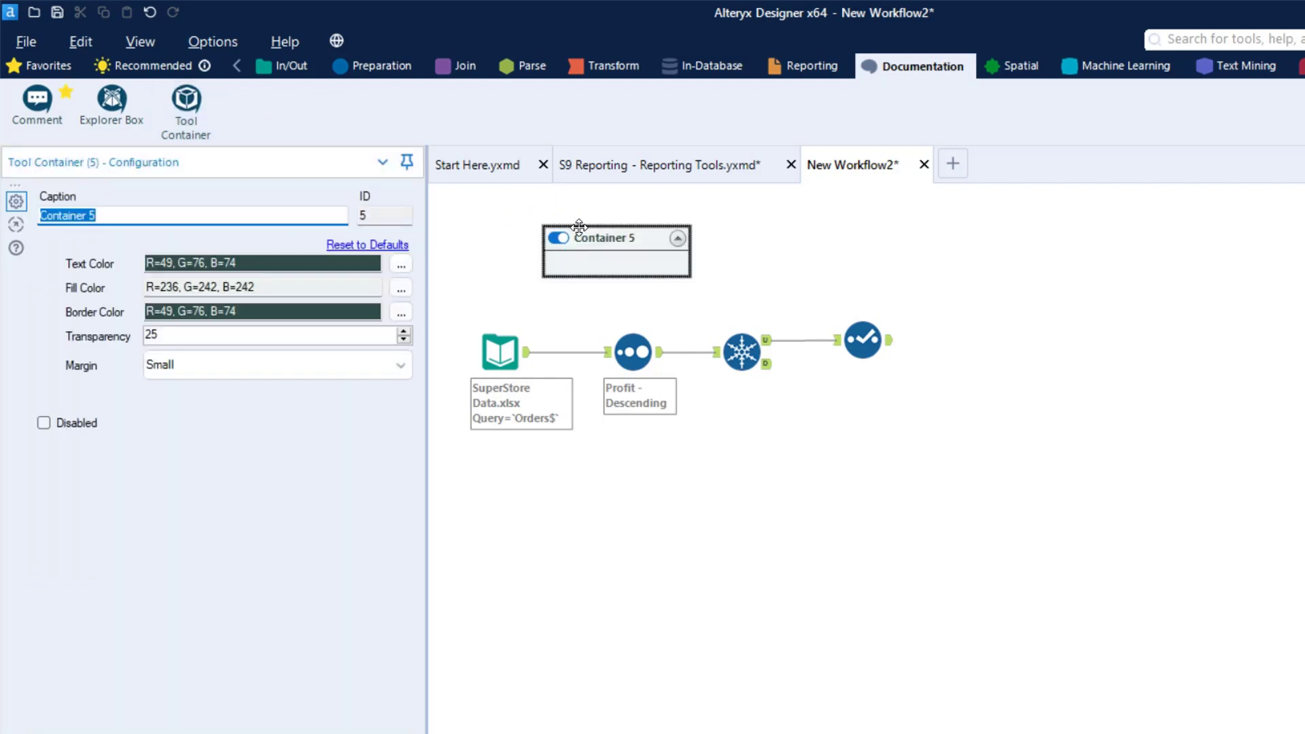
pyautogui.rightClick(631, 241)
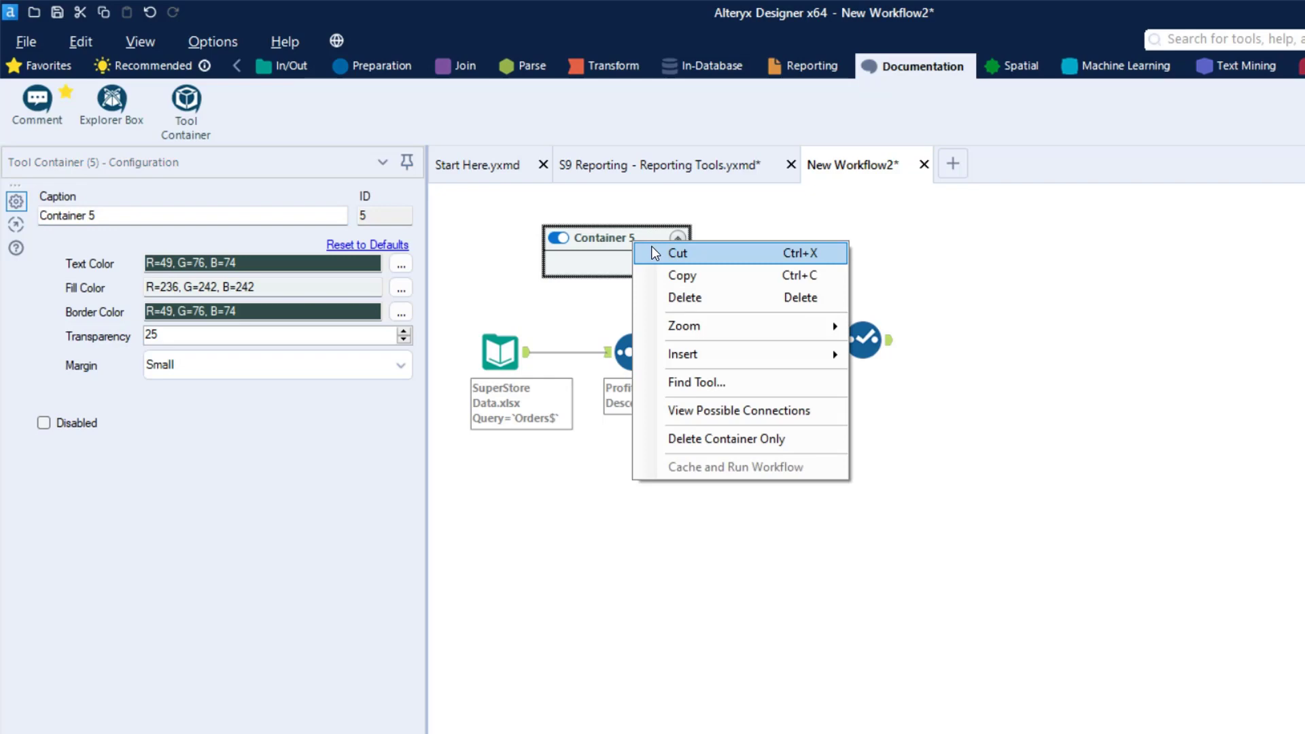
pyautogui.click(682, 294)
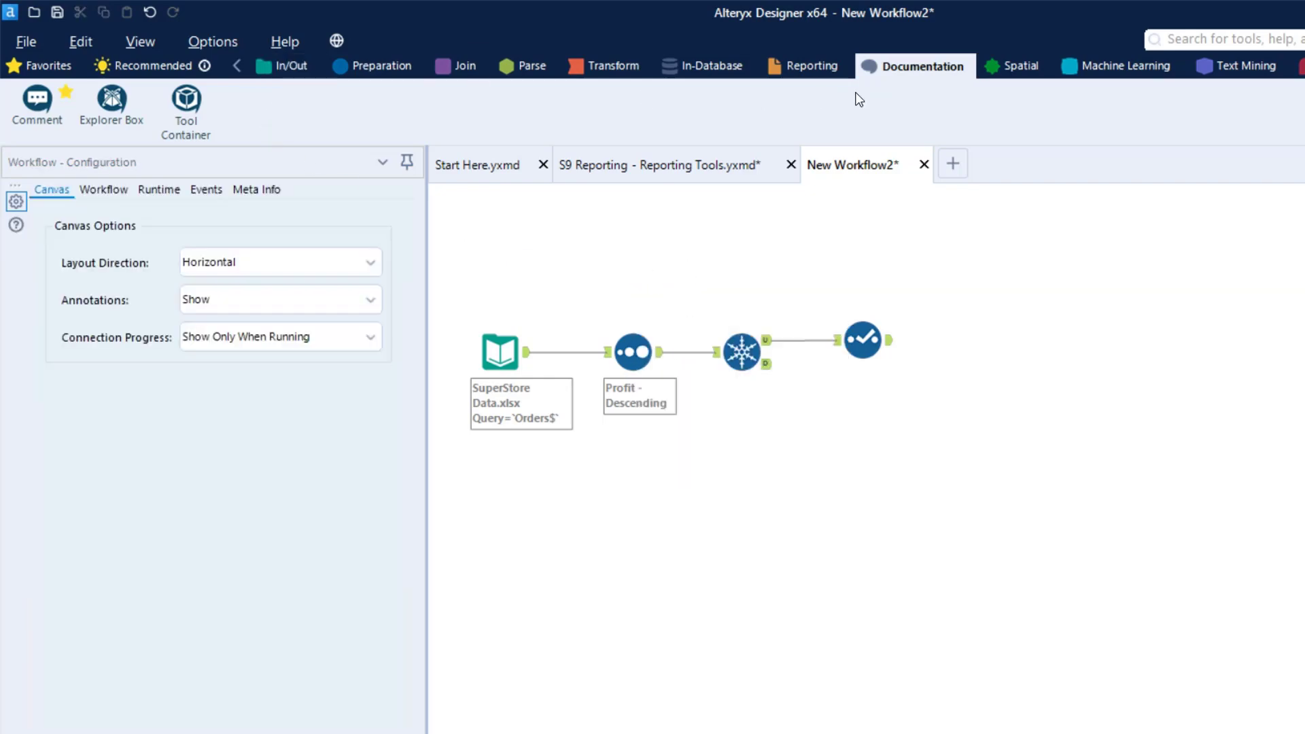
# Add a Tool Container below the workflow, move all four connected tools into it, and reposition the container higher on the canvas
pyautogui.moveTo(186, 102); pyautogui.dragTo(681, 515)
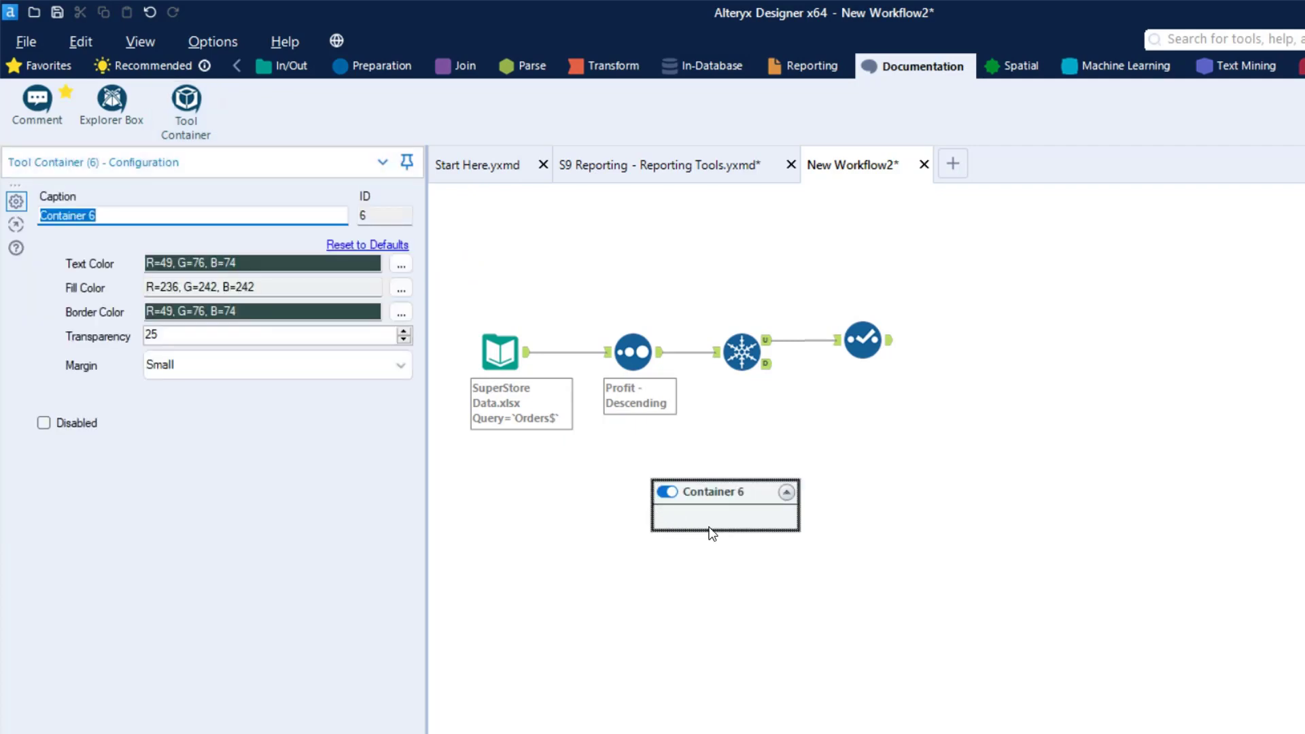
pyautogui.moveTo(970, 428); pyautogui.dragTo(454, 300)
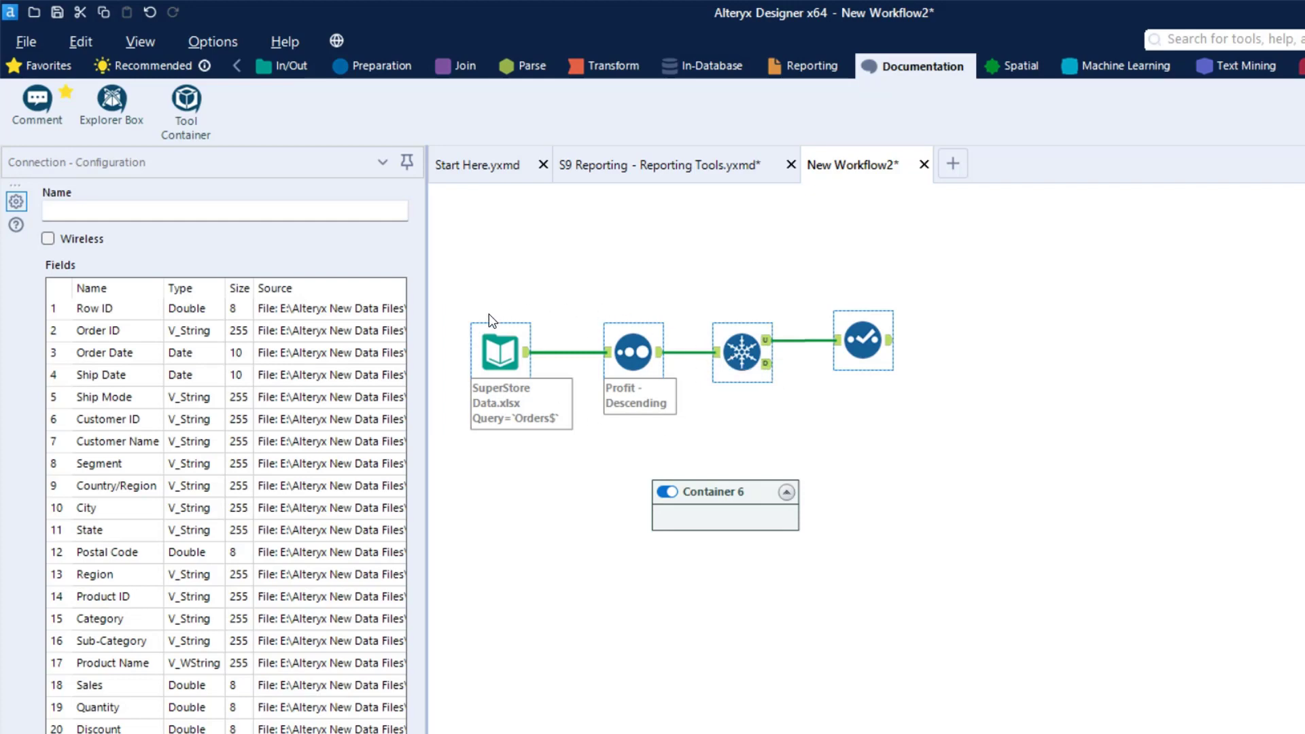
pyautogui.moveTo(511, 343); pyautogui.dragTo(699, 515)
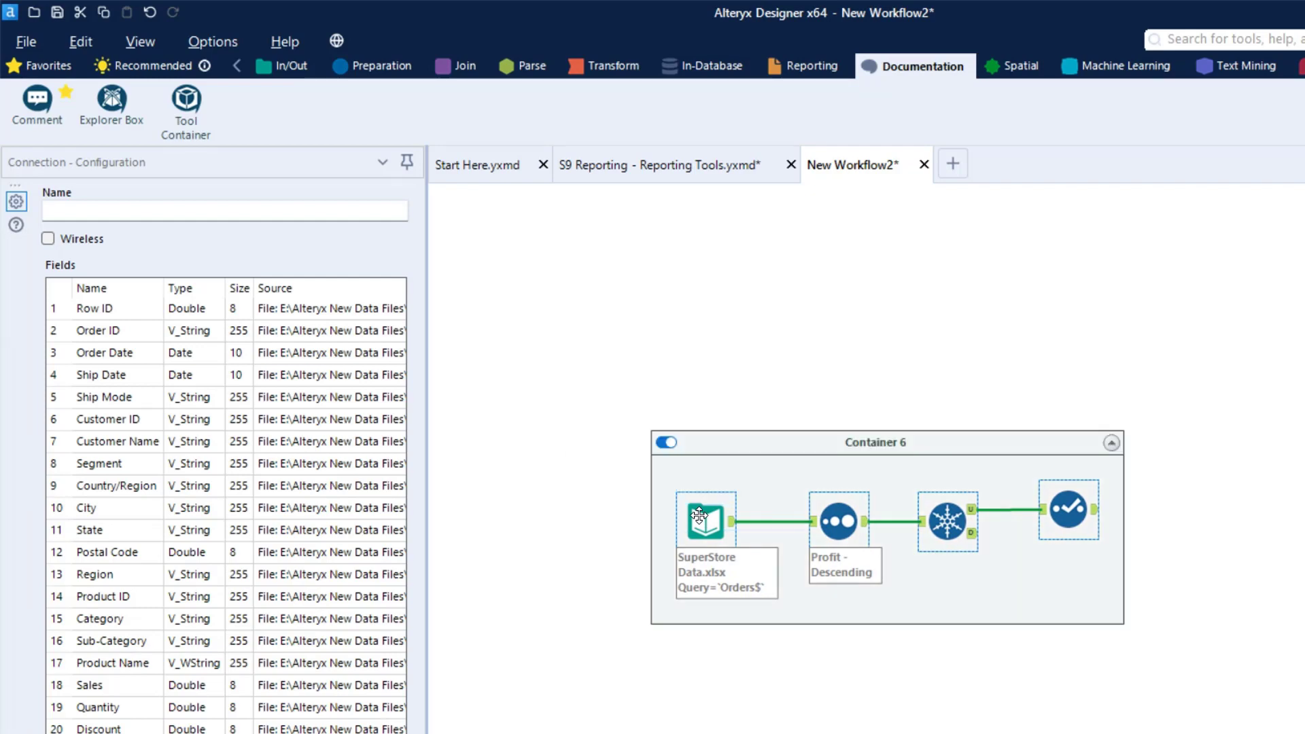
pyautogui.moveTo(830, 435); pyautogui.dragTo(782, 277)
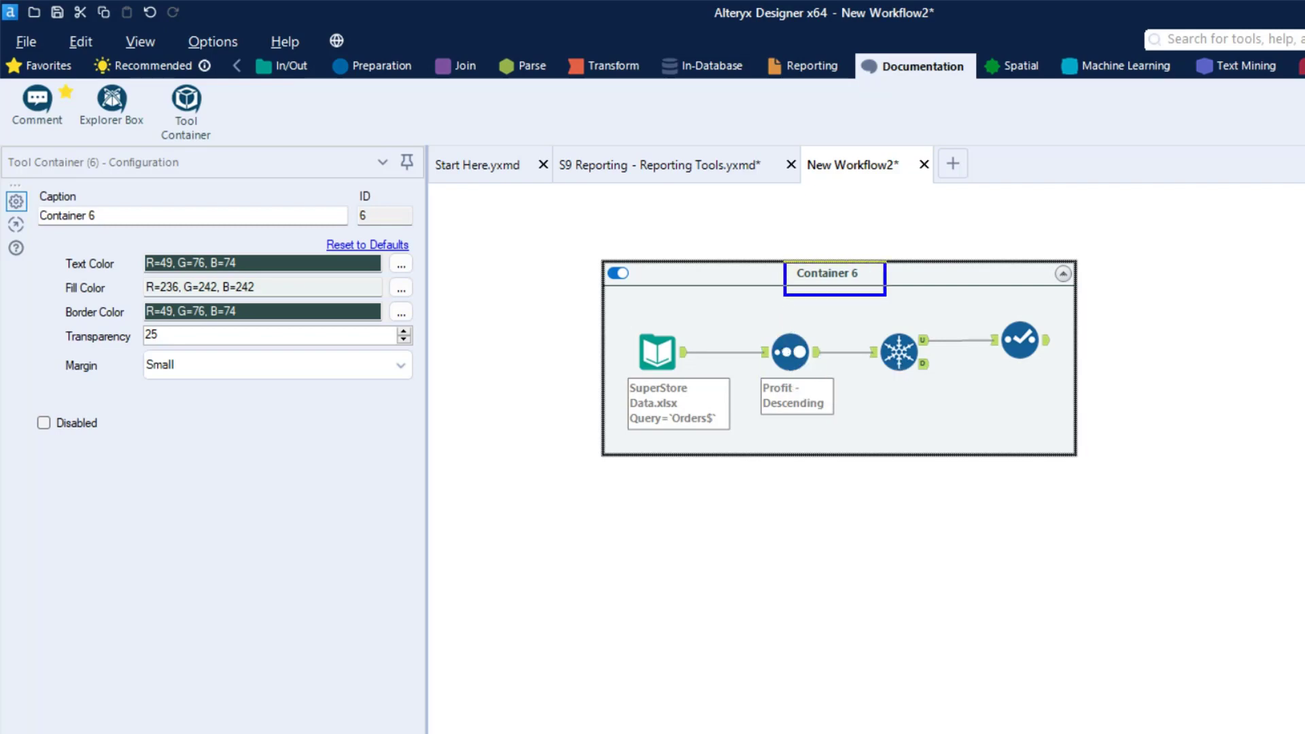
# Set the container's caption to Data Cleaning
pyautogui.moveTo(134, 216); pyautogui.dragTo(27, 218)
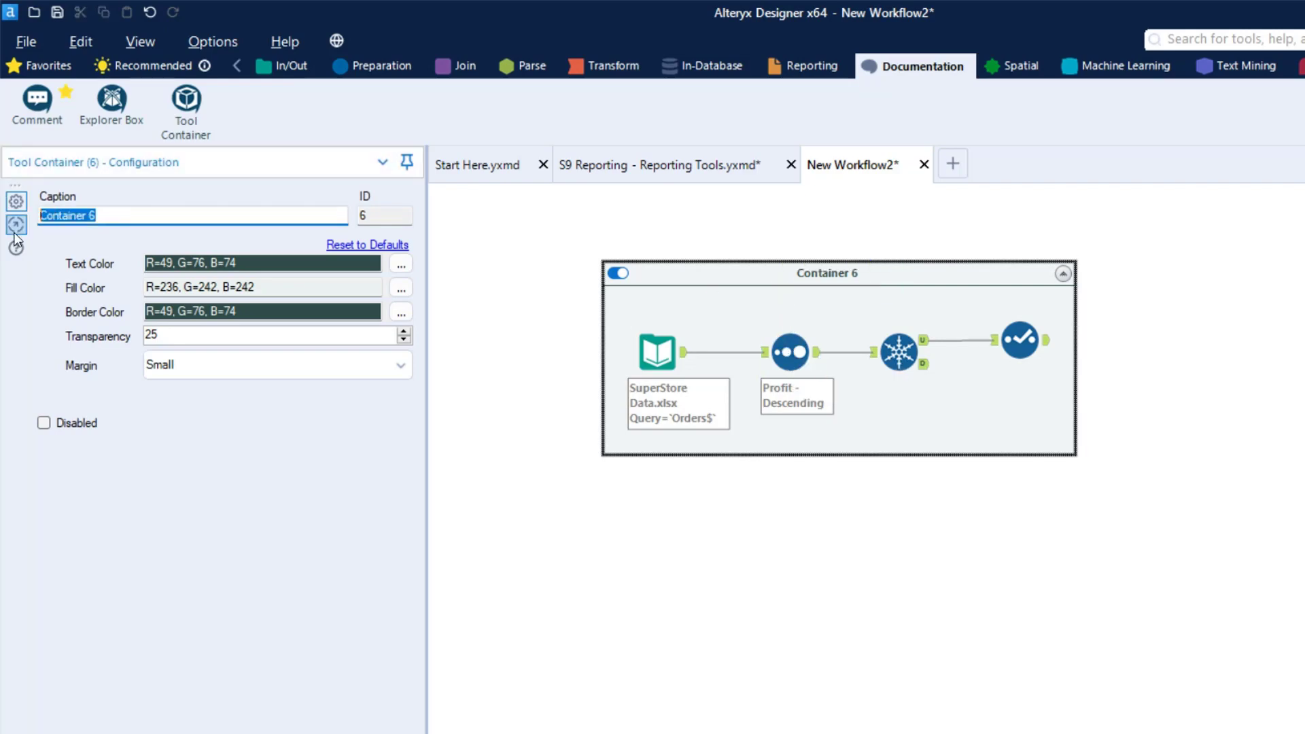
pyautogui.write('Data Cleaning')
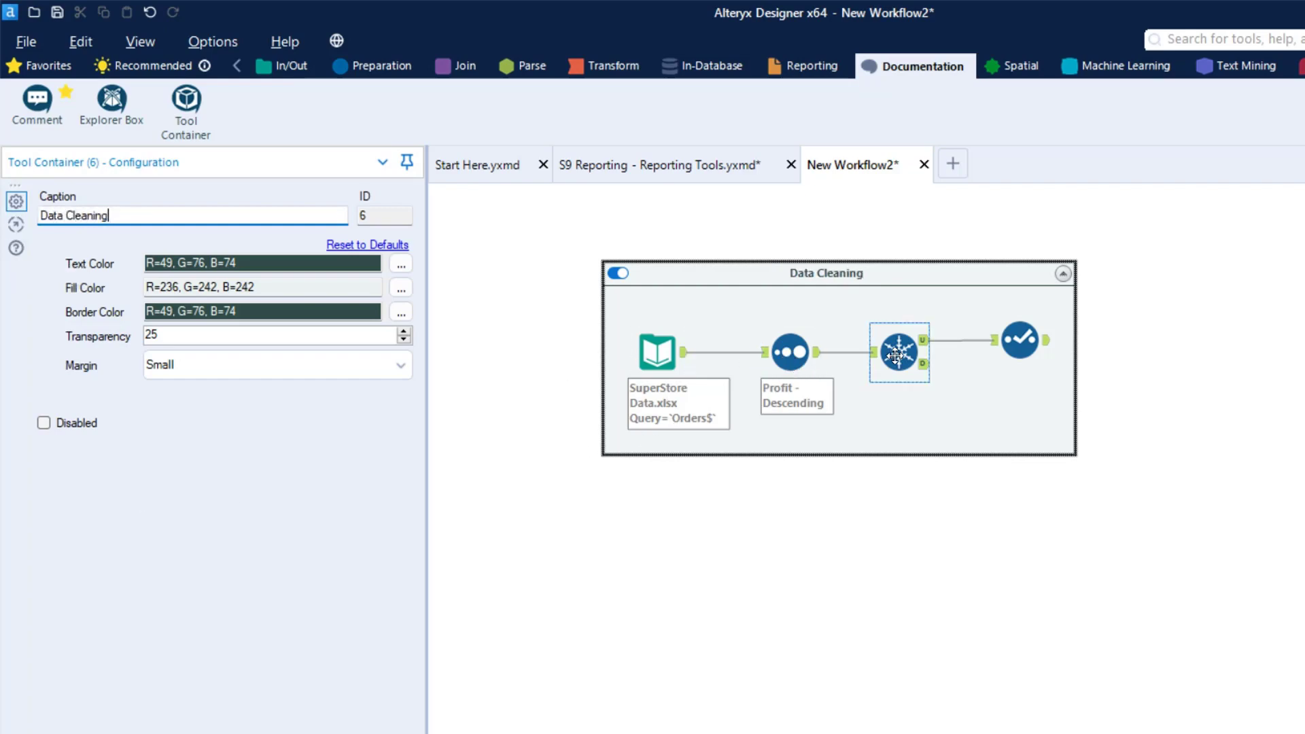
# Move the Unique and Select tools closer to the Sort tool inside the Data Cleaning container, and select the container
pyautogui.click(898, 352)
pyautogui.keyDown('ctrl'); pyautogui.click(1016, 344); pyautogui.keyUp('ctrl')
pyautogui.moveTo(1015, 344); pyautogui.dragTo(968, 356)
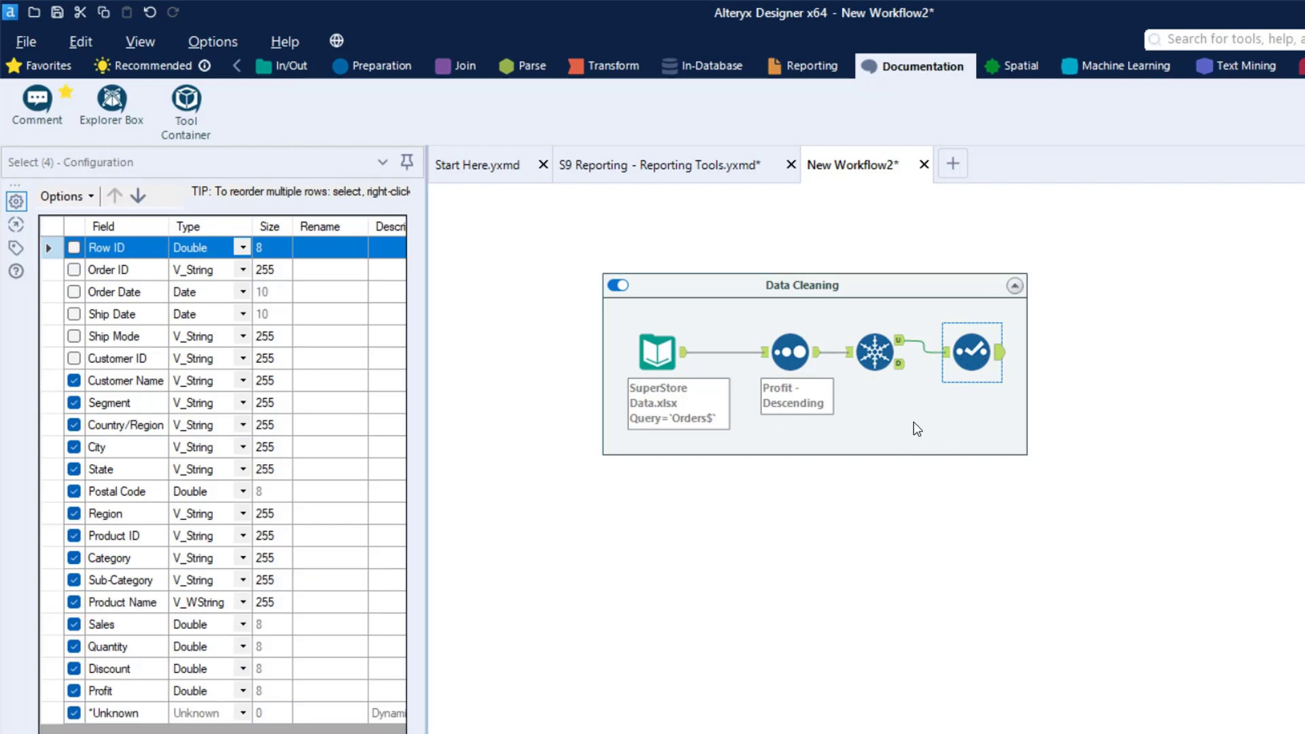
pyautogui.moveTo(850, 280)
pyautogui.mouseDown()
pyautogui.moveTo(933, 324)
pyautogui.moveTo(848, 283)
pyautogui.mouseUp()
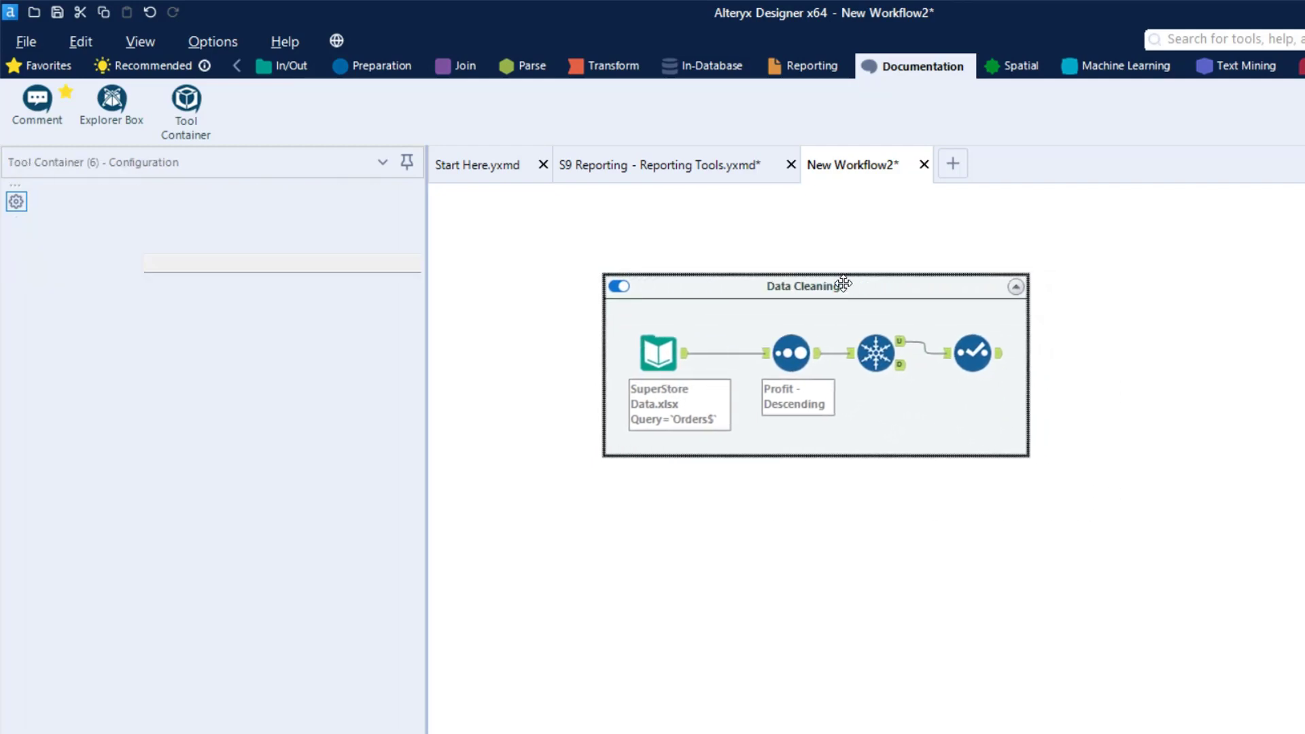
# Collapse and disable the Data Cleaning container, placing it slightly lower and further left on the canvas
pyautogui.click(1018, 292)
pyautogui.moveTo(692, 286); pyautogui.dragTo(601, 322)
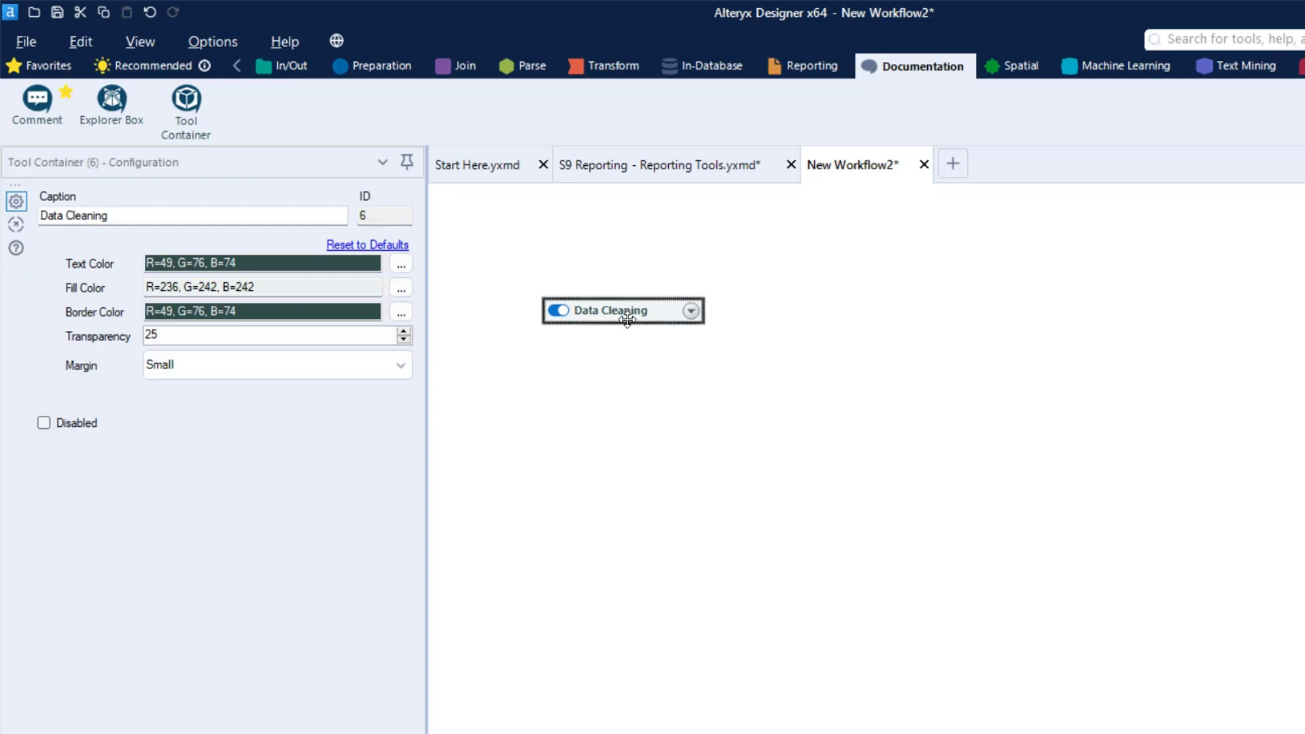
pyautogui.click(559, 311)
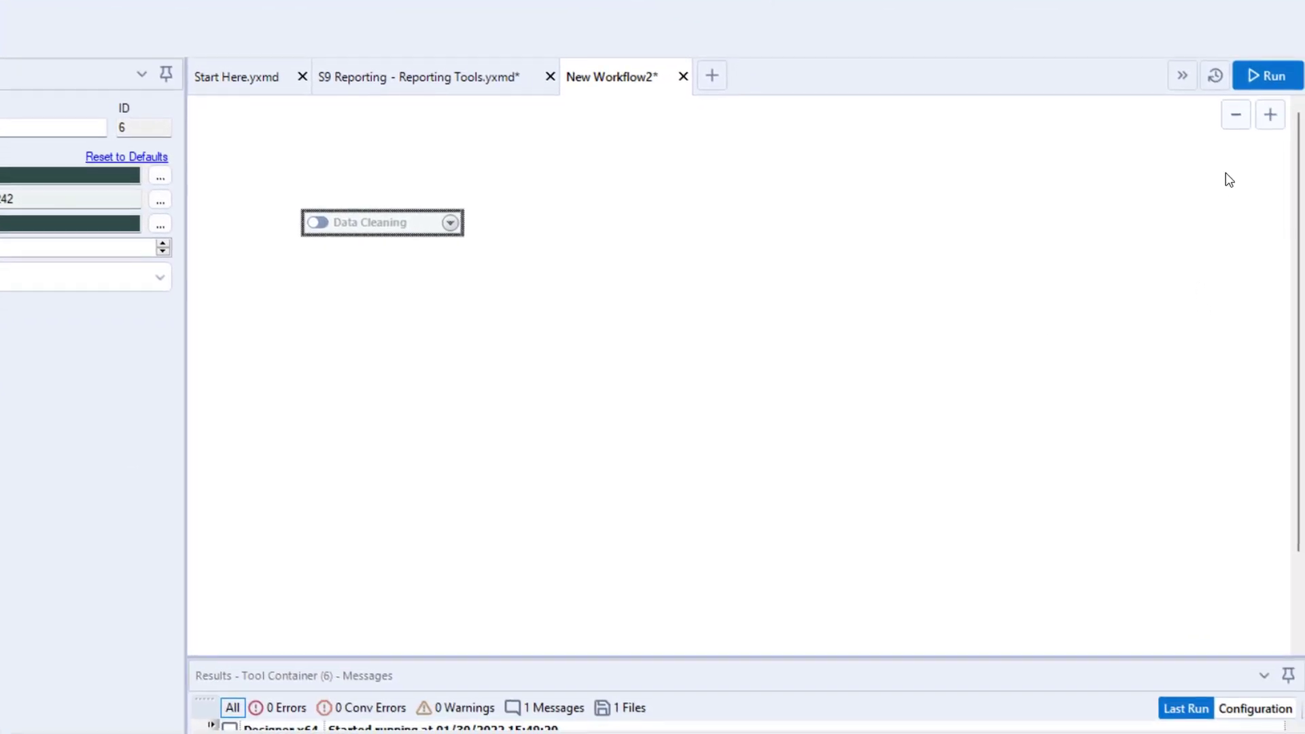
pyautogui.moveTo(1256, 91); pyautogui.dragTo(1120, 250)
pyautogui.hotkey('ctrl', 'z')
pyautogui.moveTo(1244, 96); pyautogui.dragTo(1057, 296)
pyautogui.moveTo(436, 184); pyautogui.dragTo(288, 198)
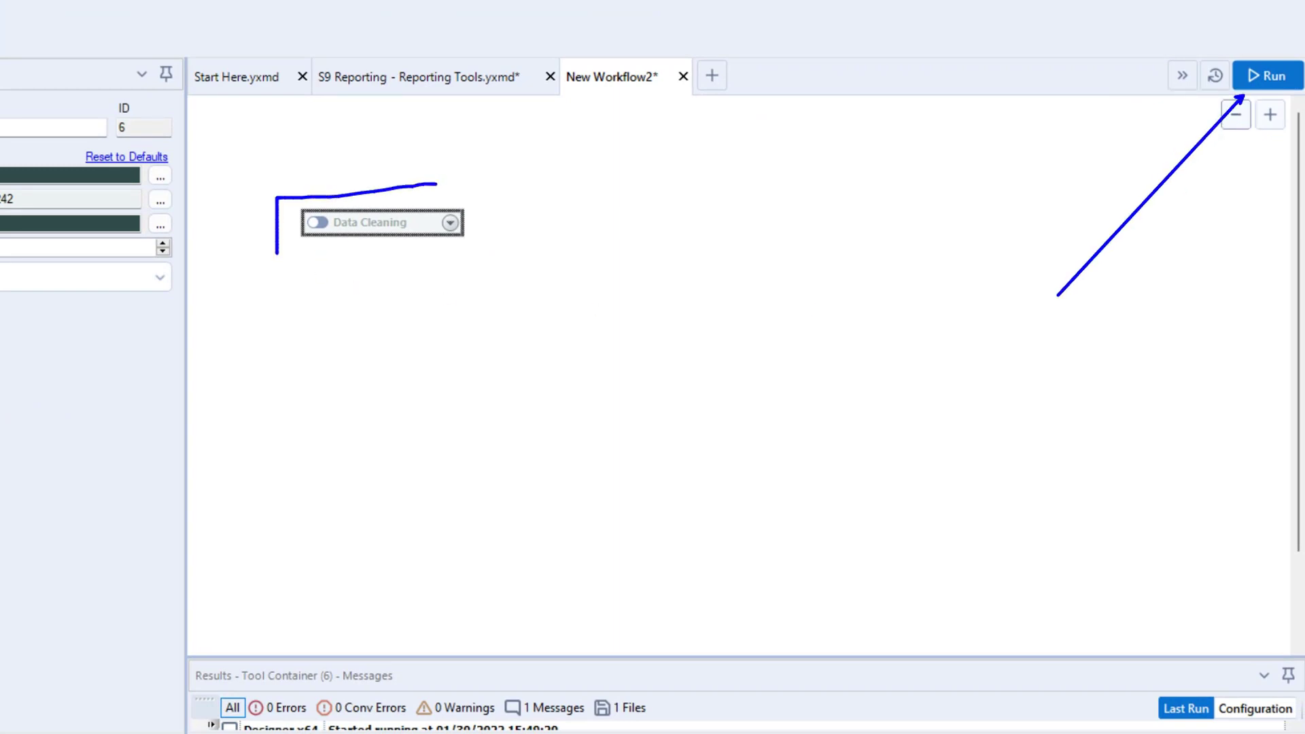
pyautogui.moveTo(277, 253)
pyautogui.mouseDown()
pyautogui.moveTo(478, 233)
pyautogui.moveTo(359, 187)
pyautogui.mouseUp()
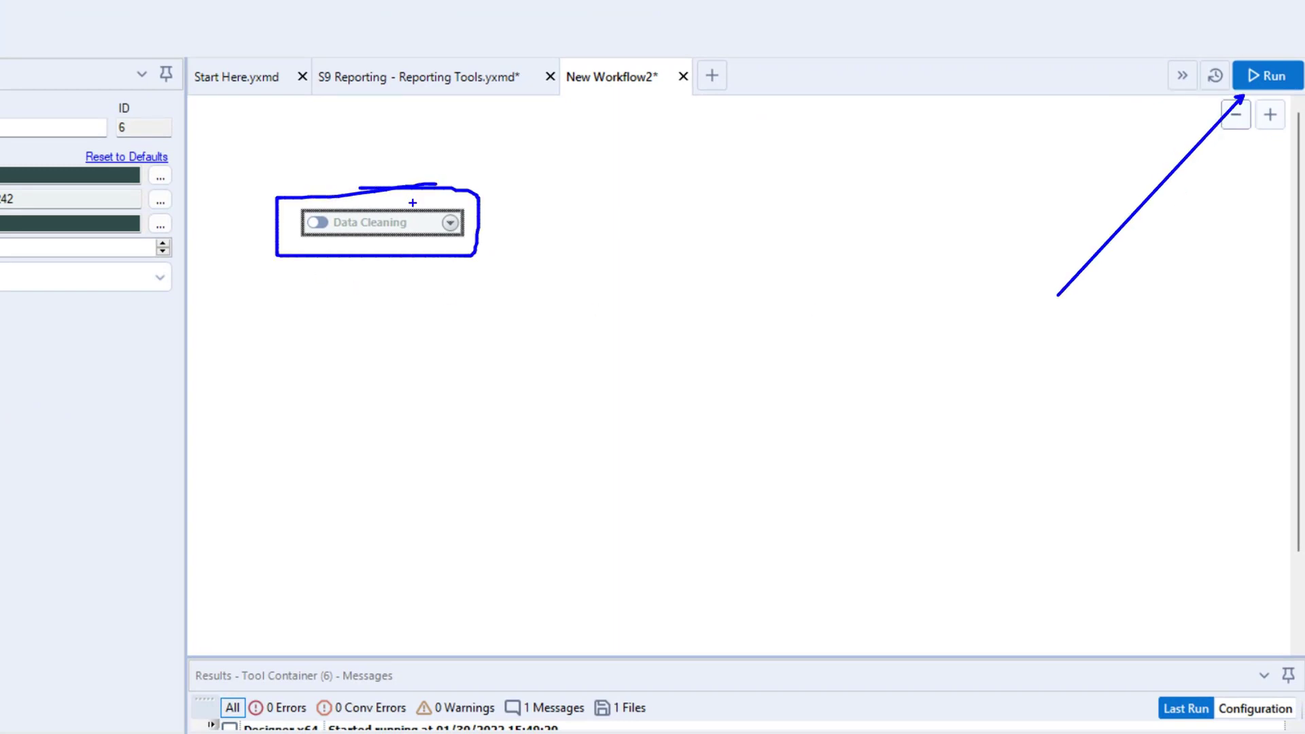
pyautogui.moveTo(325, 237); pyautogui.dragTo(354, 376)
pyautogui.press('Escape')
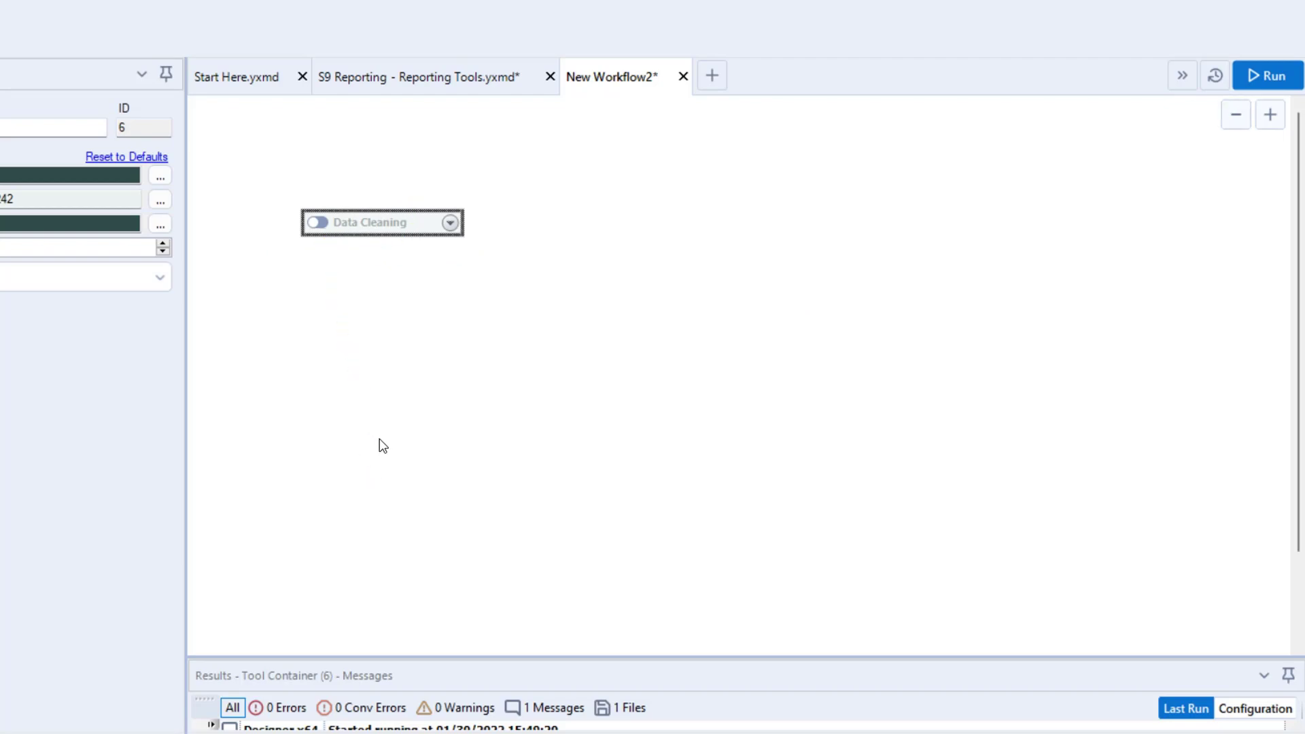
# Re-enable the Data Cleaning container and switch to the S9 Reporting - Reporting Tools.yxmd workflow
pyautogui.click(323, 220)
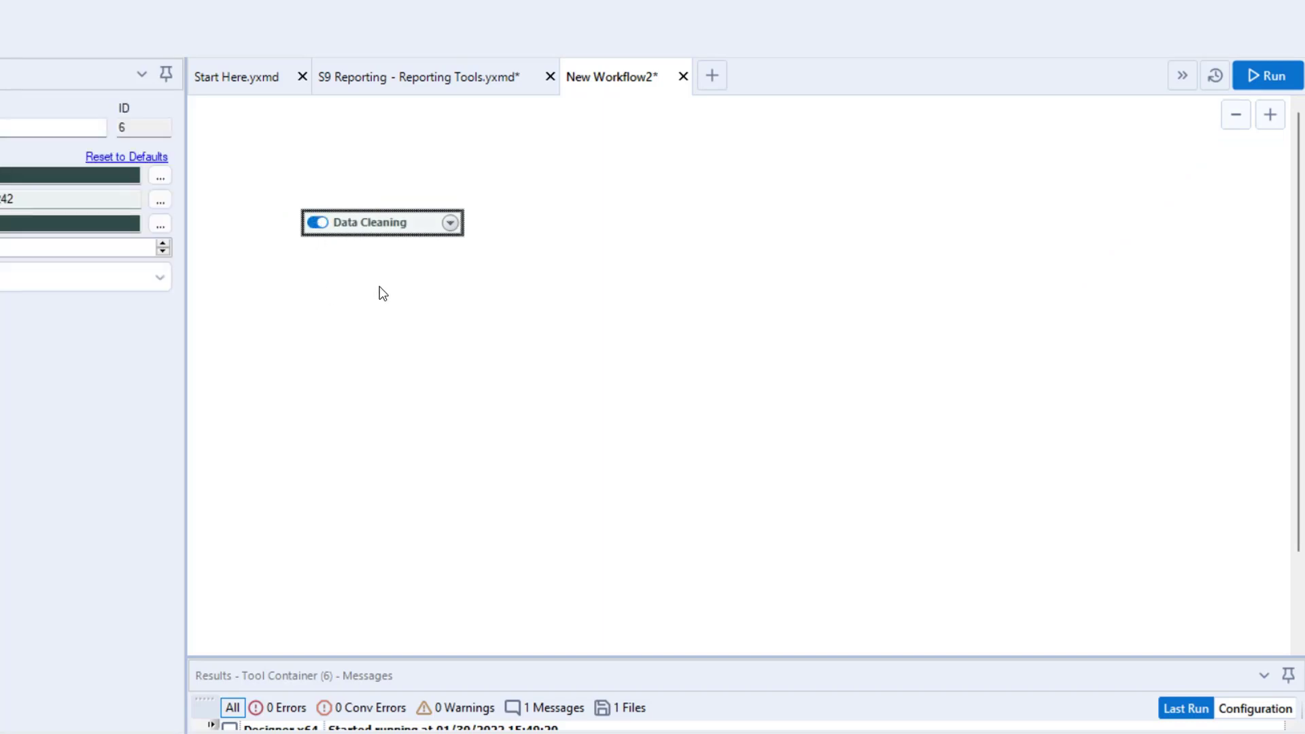
pyautogui.click(370, 78)
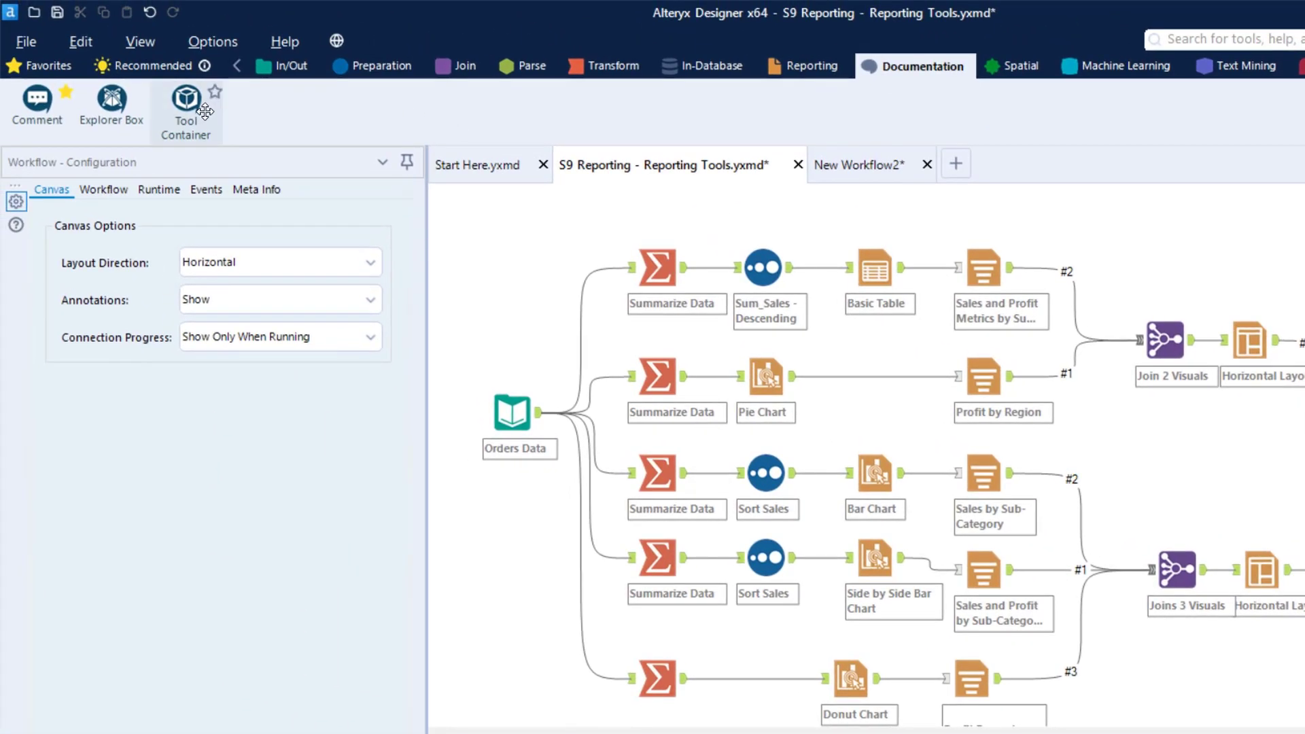
# Add a Tool Container and move the four tools of the Basic Table branch into it, placing it over that branch's original spot
pyautogui.moveTo(204, 112); pyautogui.dragTo(504, 234)
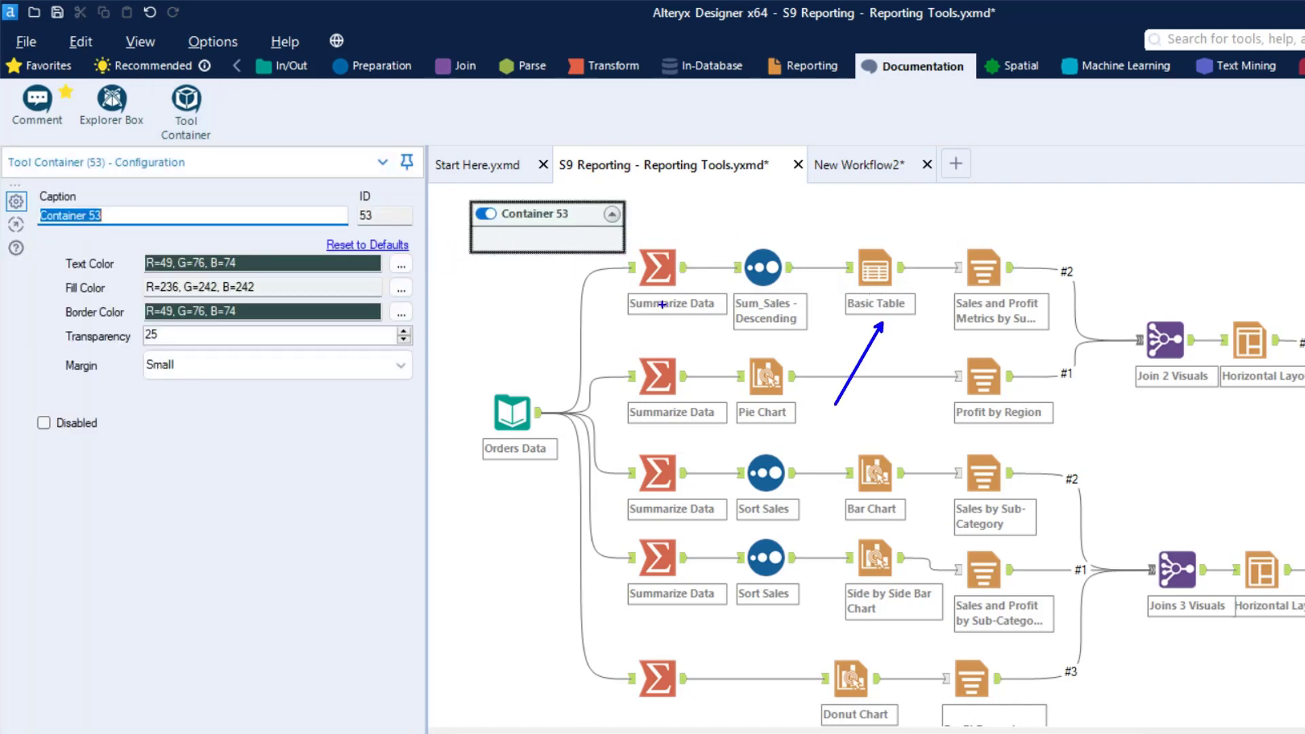
pyautogui.moveTo(636, 218); pyautogui.dragTo(1065, 332)
pyautogui.moveTo(909, 266); pyautogui.dragTo(583, 242)
pyautogui.moveTo(470, 212); pyautogui.dragTo(862, 201)
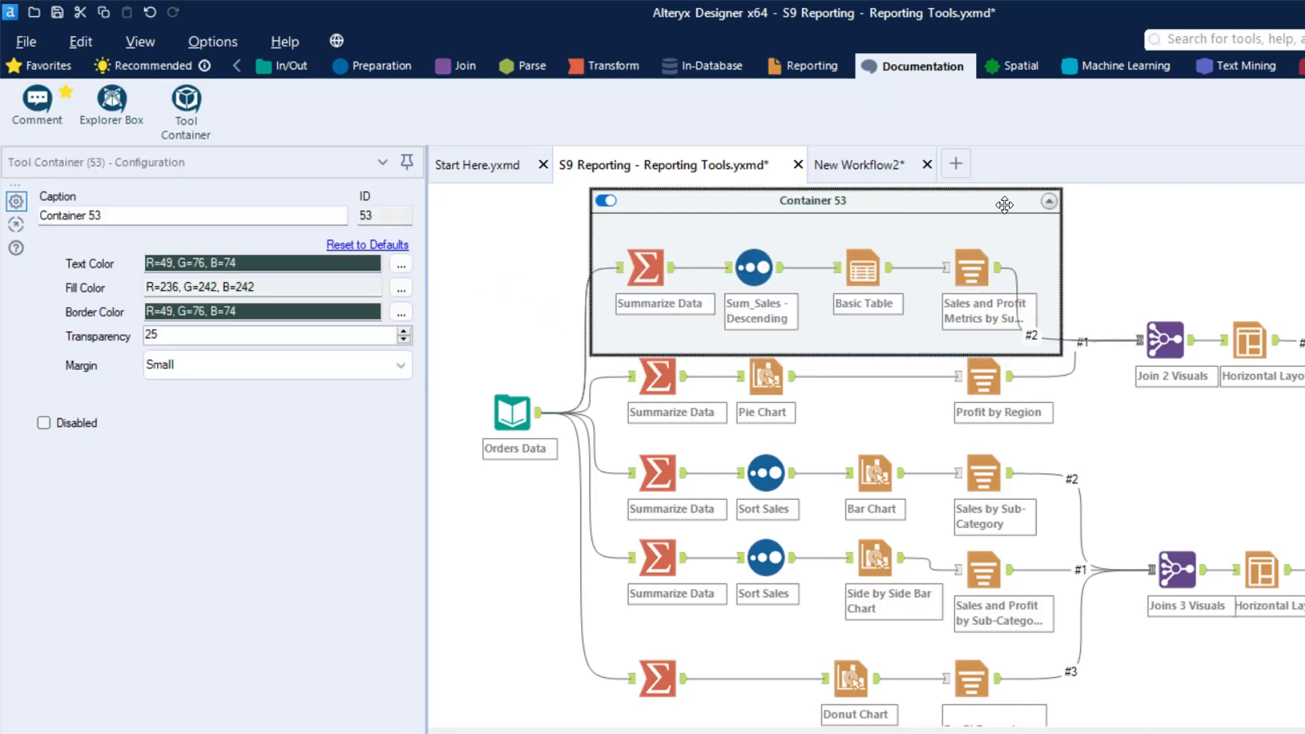
# Collapse the container with the Basic Table branch, move it slightly down and right, and caption it Creating Basic Table
pyautogui.click(1050, 205)
pyautogui.moveTo(654, 203); pyautogui.dragTo(690, 249)
pyautogui.click(212, 218)
pyautogui.hotkey('ctrl', 'a')
pyautogui.write('Creati')
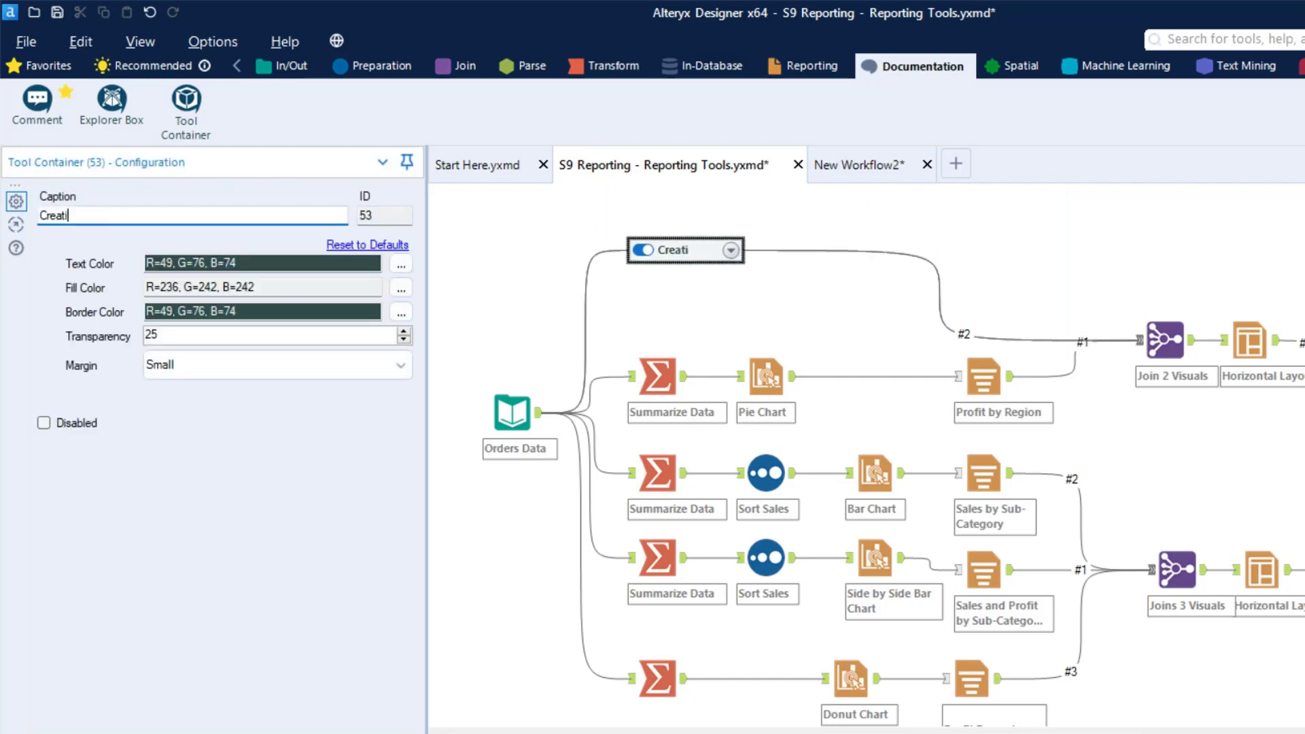
pyautogui.write('ng Basic Table')
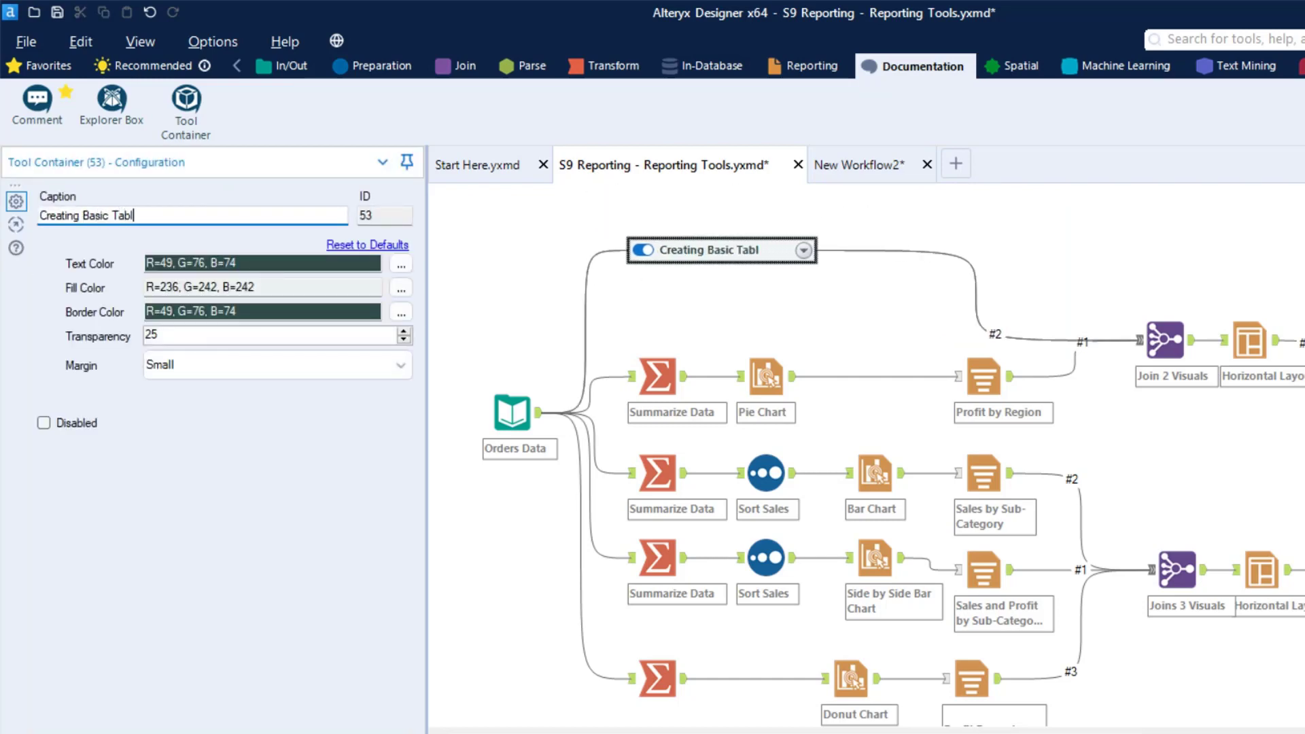
pyautogui.click(480, 260)
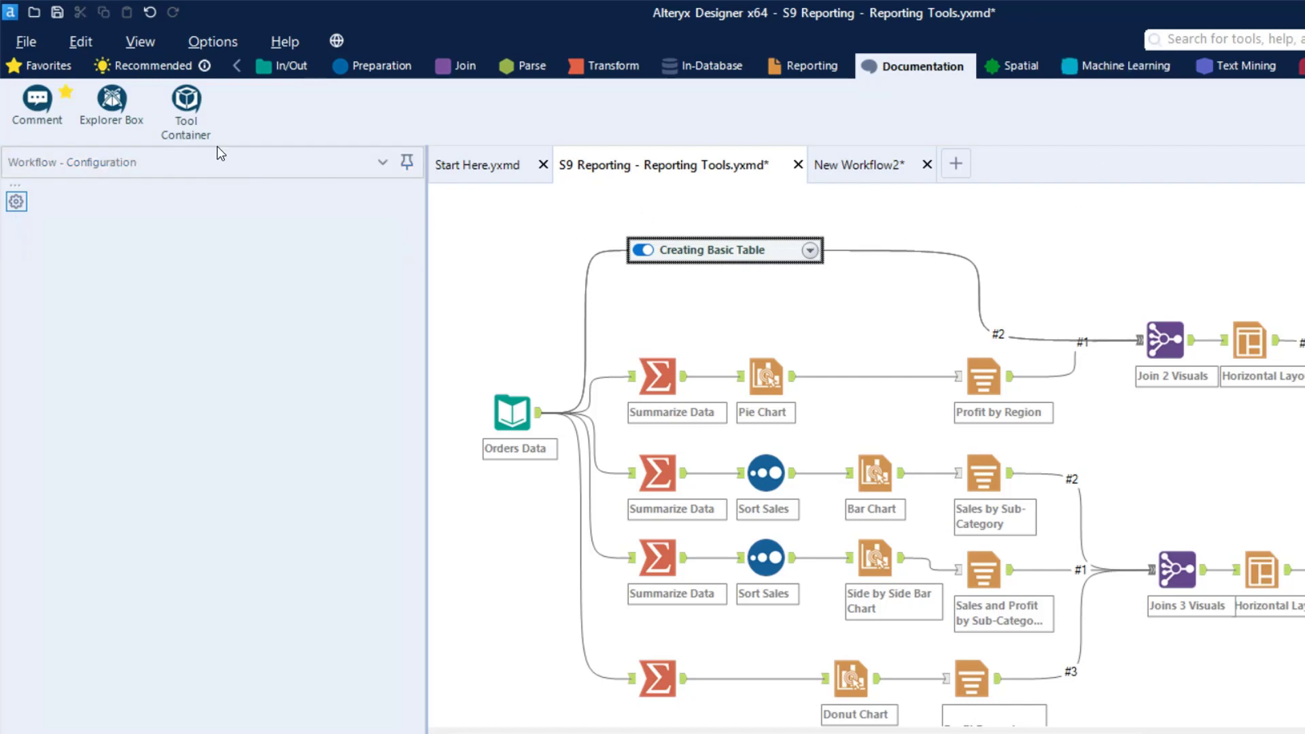
# Add a Tool Container holding the three Pie Chart branch tools, and collapse it below the Creating Basic Table container
pyautogui.moveTo(185, 102); pyautogui.dragTo(637, 327)
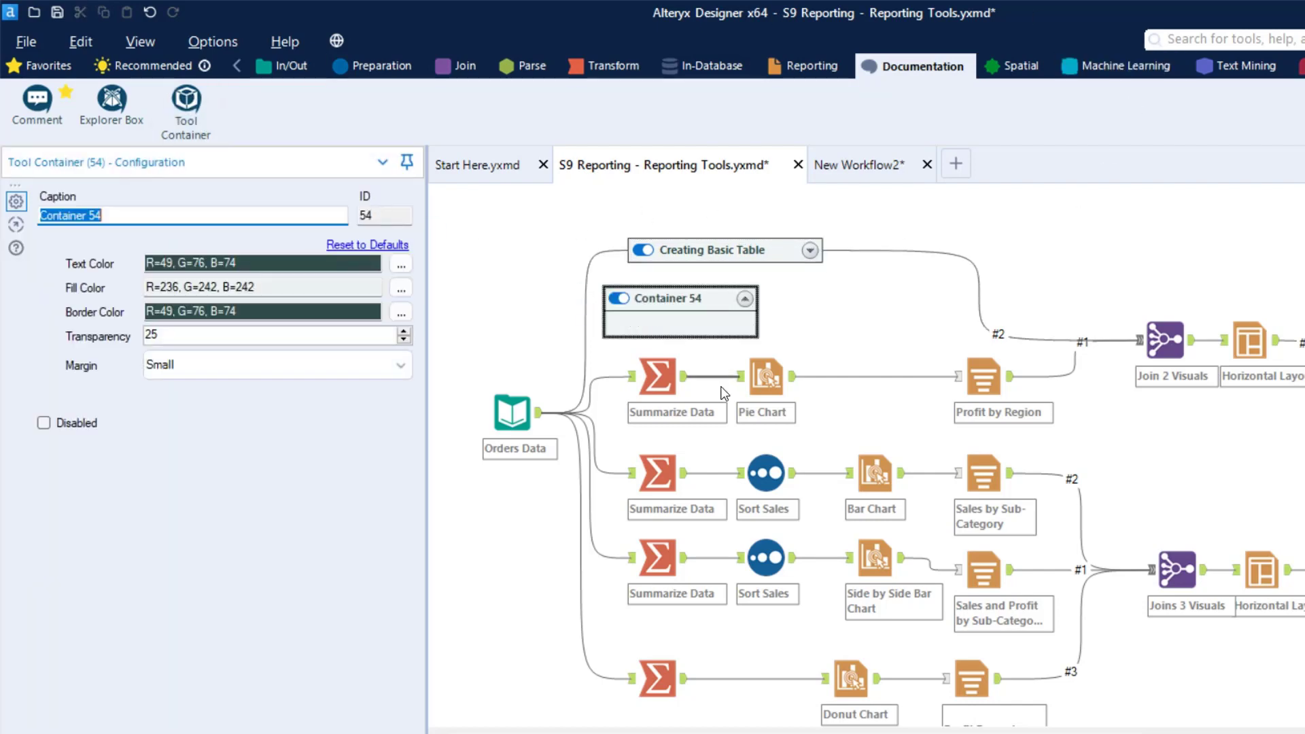
pyautogui.moveTo(1062, 430); pyautogui.dragTo(656, 319)
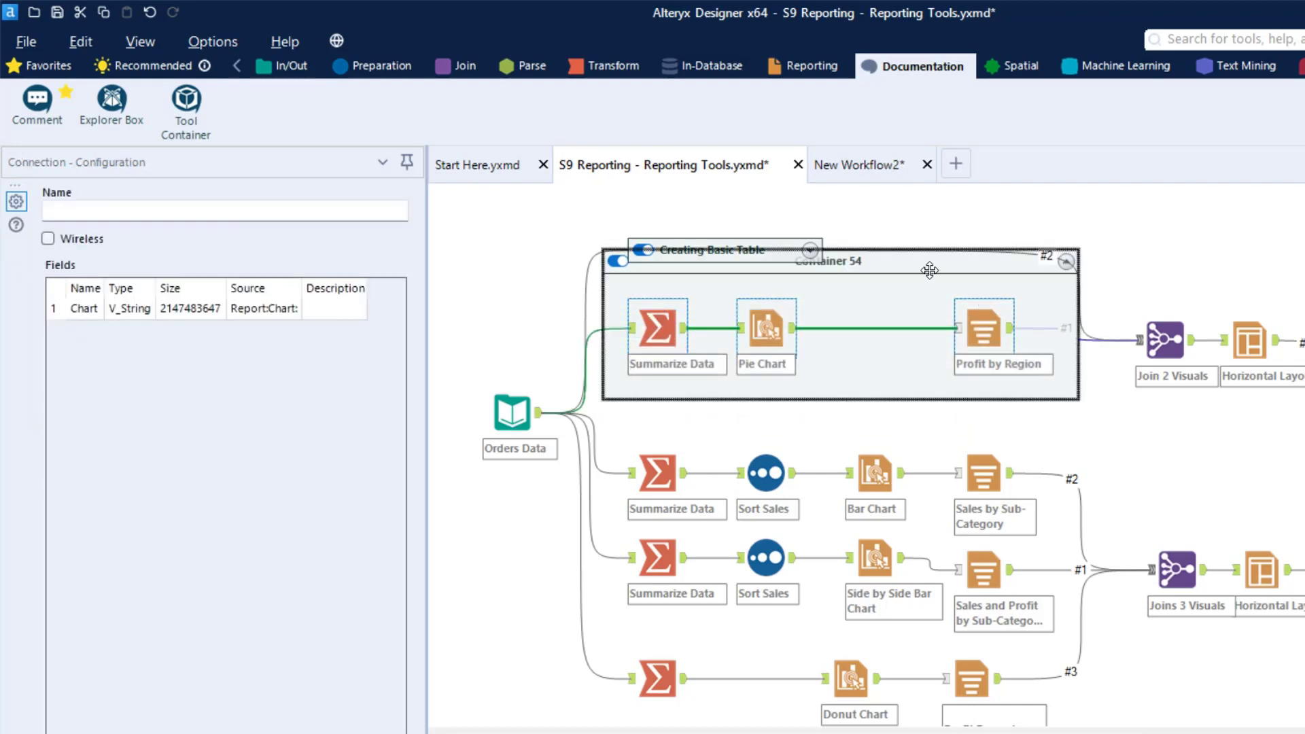
pyautogui.moveTo(930, 269); pyautogui.dragTo(917, 341)
pyautogui.click(1055, 334)
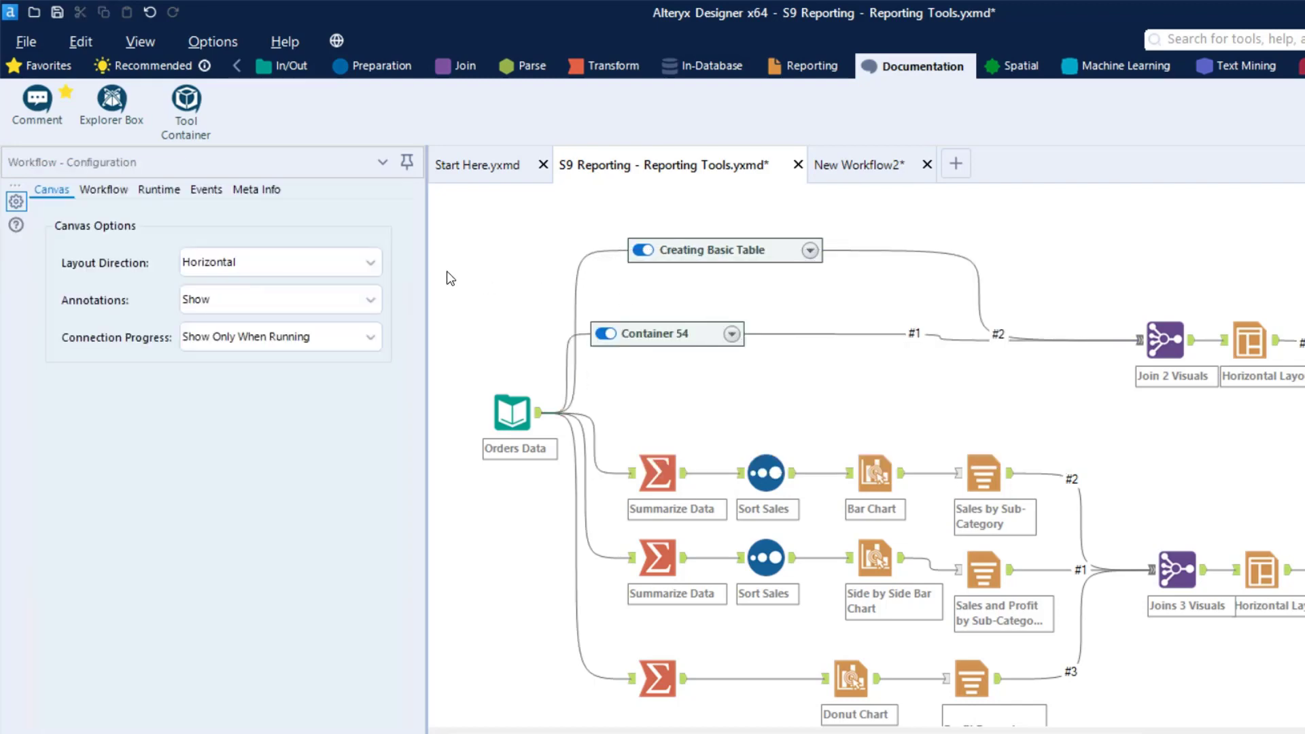
# Line up the collapsed Pie Chart branch container under Creating Basic Table and caption it Creating Pie Chart
pyautogui.moveTo(615, 333); pyautogui.dragTo(685, 313)
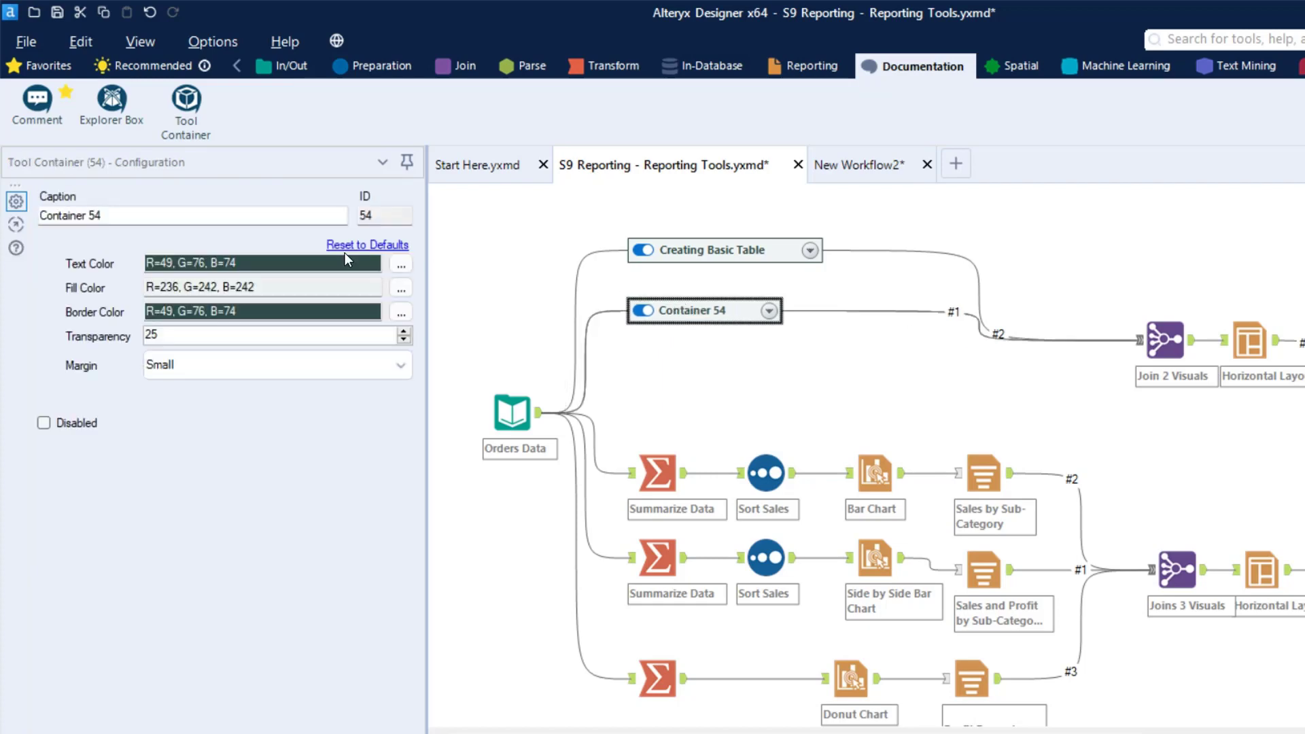
pyautogui.click(253, 217)
pyautogui.write('Cr')
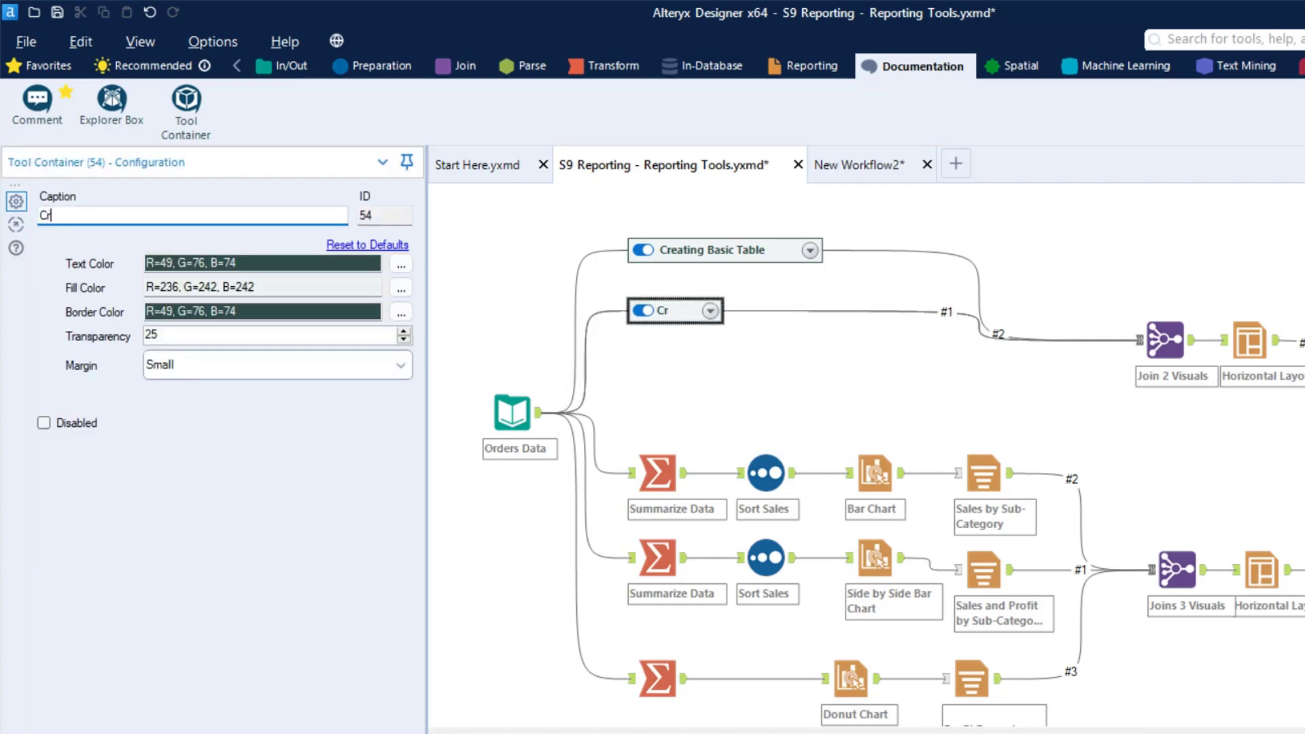
pyautogui.write('eating Pie Chart')
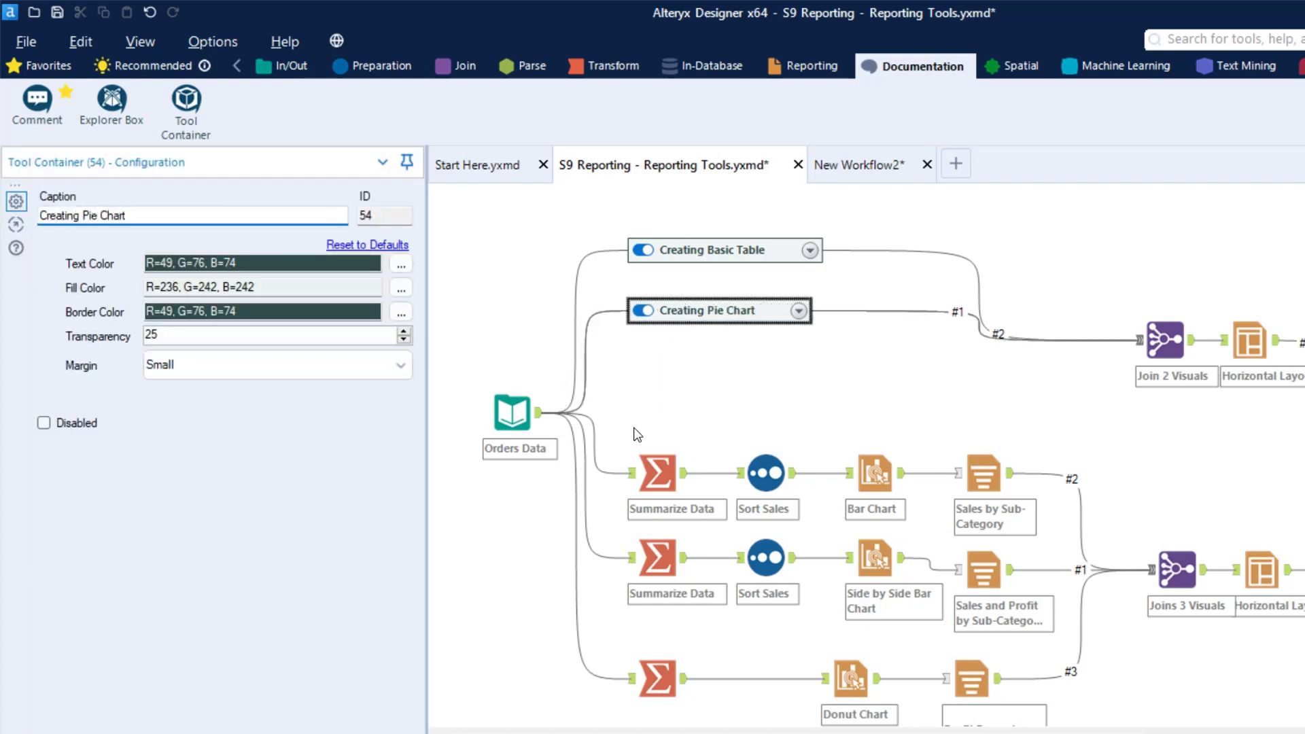
pyautogui.click(635, 434)
# Add a Tool Container, move the four tools of the Sales by Sub-Category Bar Chart branch into it, and collapse it
pyautogui.moveTo(200, 106); pyautogui.dragTo(1145, 571)
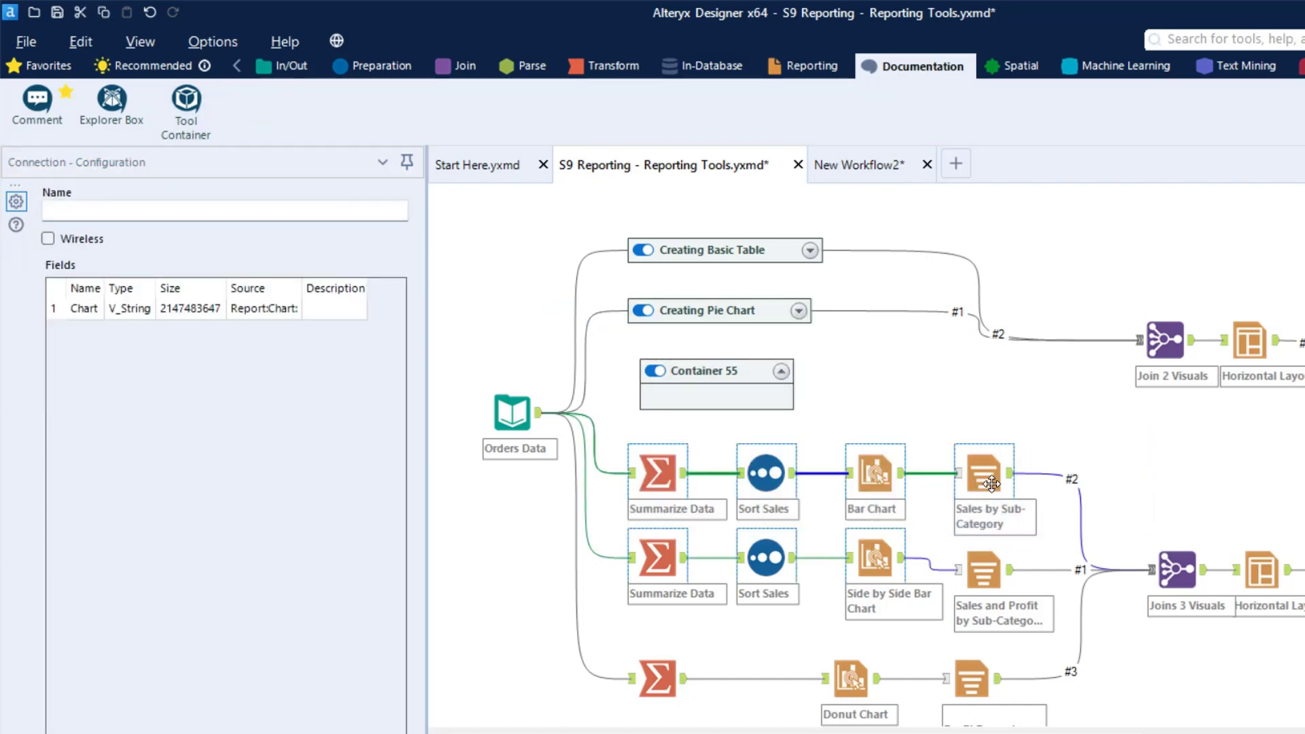
pyautogui.click(990, 480)
pyautogui.moveTo(616, 432); pyautogui.dragTo(1009, 515)
pyautogui.moveTo(986, 470); pyautogui.dragTo(714, 388)
pyautogui.moveTo(850, 321); pyautogui.dragTo(954, 370)
pyautogui.click(780, 385)
pyautogui.click(976, 371)
# Place the collapsed Bar Chart branch container below Creating Pie Chart and caption it Creating a Bar Chart
pyautogui.moveTo(642, 369); pyautogui.dragTo(738, 392)
pyautogui.tripleClick(173, 213)
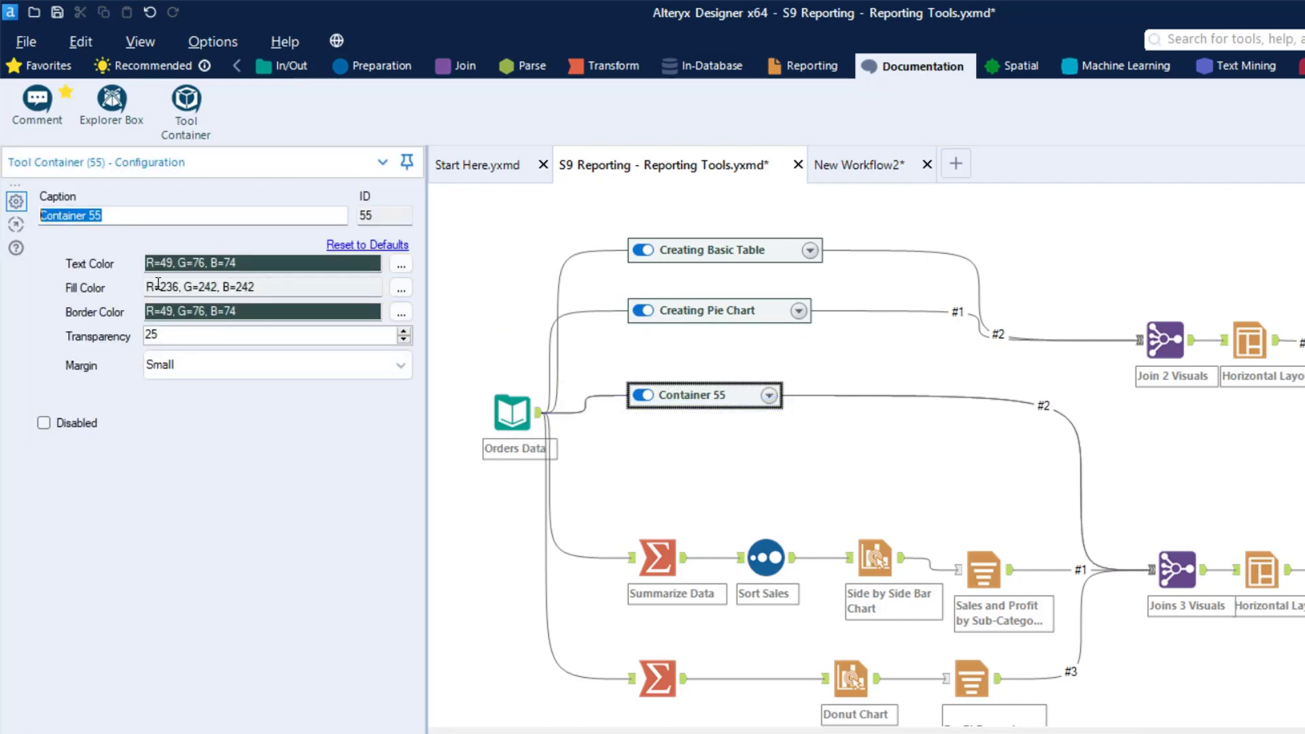
pyautogui.write('Creating a Bar Chart')
# Add a Tool Container, move the four Side by Side Bar Chart branch tools into it, and place it below Creating a Bar Chart
pyautogui.moveTo(176, 109); pyautogui.dragTo(604, 462)
pyautogui.moveTo(616, 521); pyautogui.dragTo(1013, 612)
pyautogui.moveTo(752, 560); pyautogui.dragTo(667, 475)
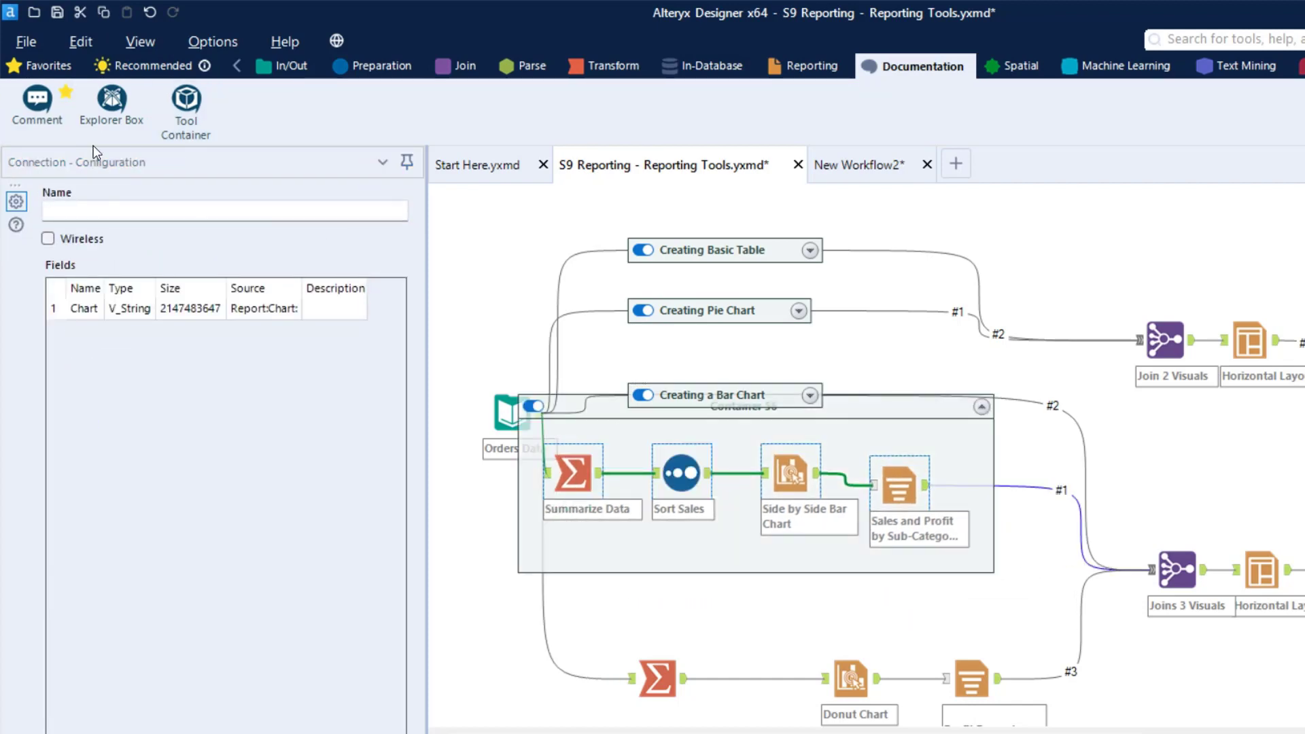
pyautogui.moveTo(907, 410); pyautogui.dragTo(1028, 458)
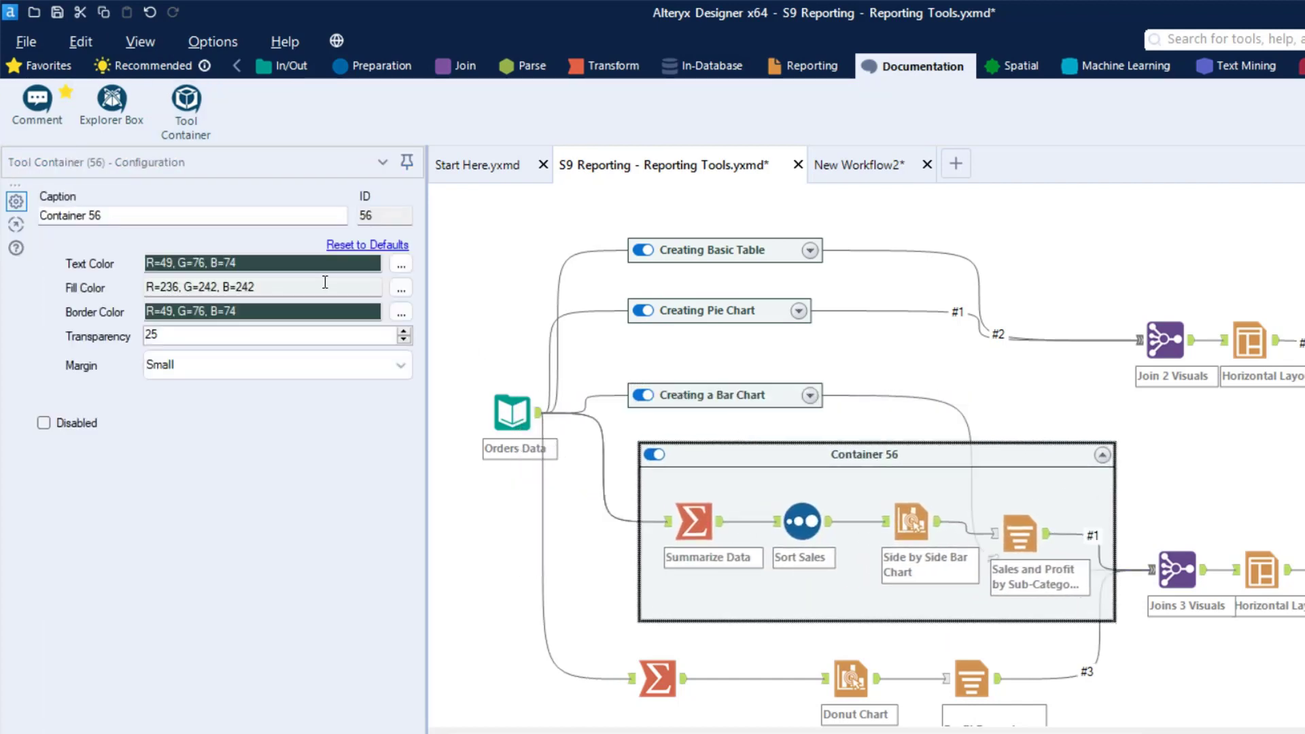
# Caption the expanded container Creating Side by Side Bar Chart and collapse it below Creating a Bar Chart
pyautogui.tripleClick(169, 220)
pyautogui.write('C')
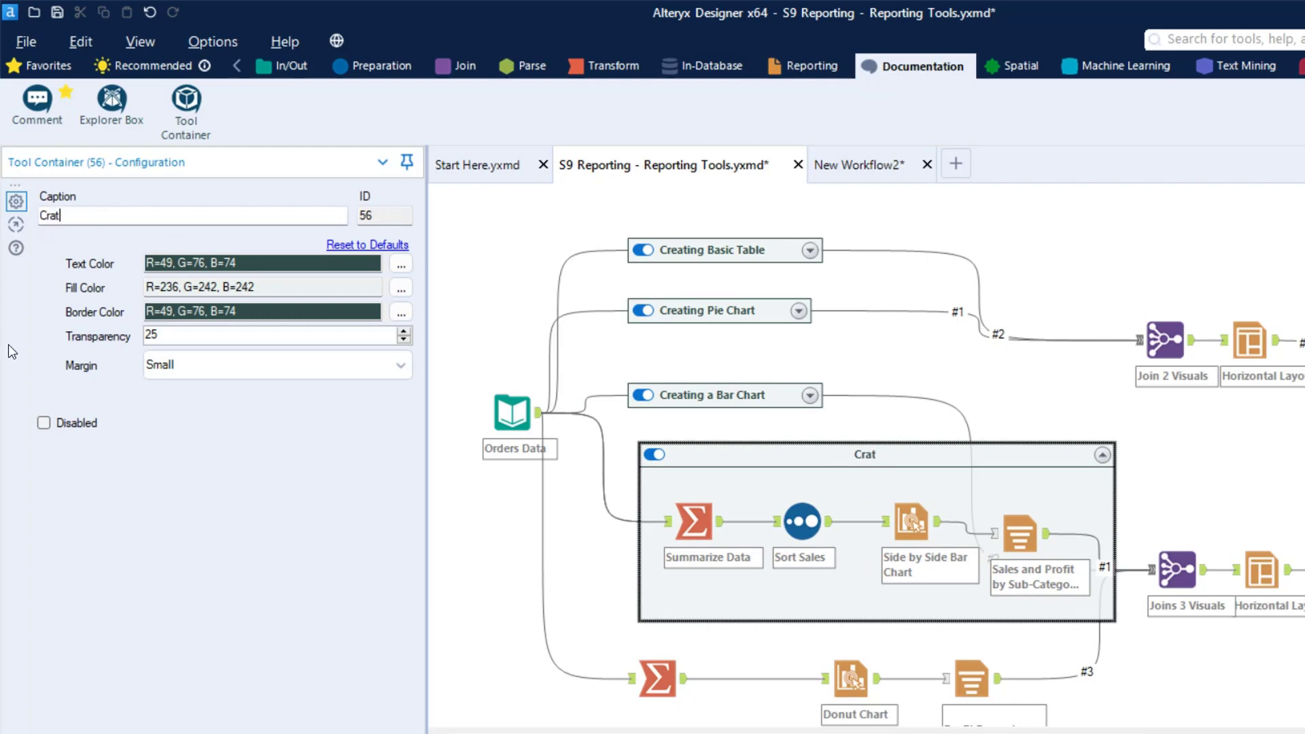
pyautogui.write('reating Side by Side Bar Chart')
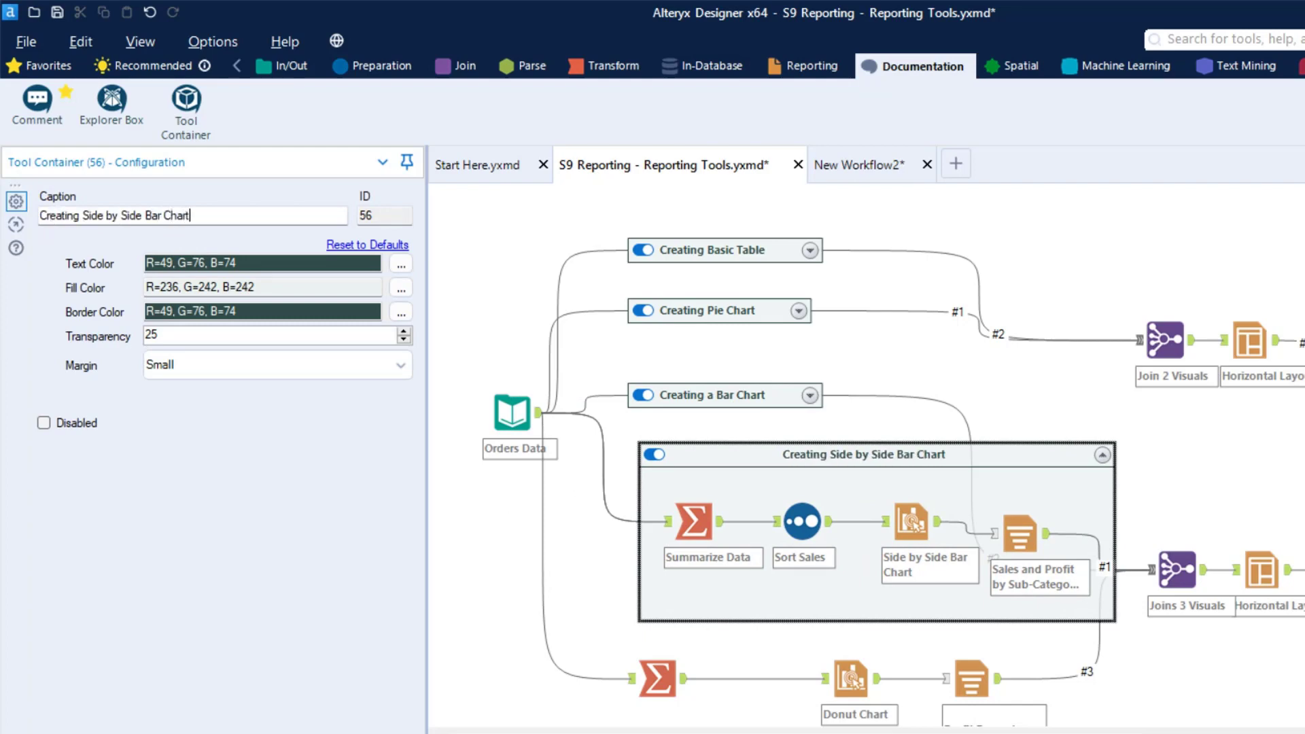
pyautogui.click(1105, 457)
pyautogui.moveTo(837, 454); pyautogui.dragTo(814, 454)
# Add a Tool Container holding the three Donut Chart branch tools, and collapse it below the other containers
pyautogui.moveTo(185, 102); pyautogui.dragTo(643, 529)
pyautogui.moveTo(611, 622); pyautogui.dragTo(1008, 726)
pyautogui.moveTo(962, 685); pyautogui.dragTo(833, 541)
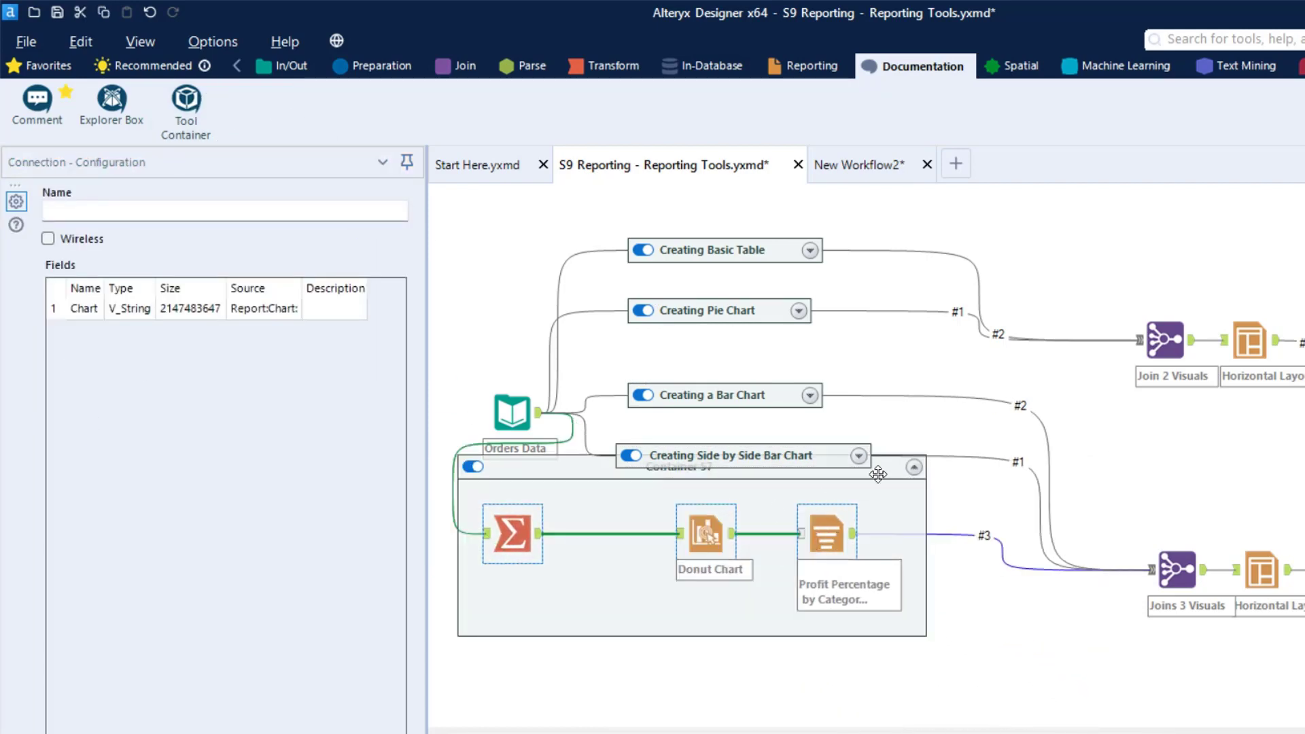
pyautogui.click(915, 468)
pyautogui.moveTo(538, 465); pyautogui.dragTo(707, 563)
# Caption the Donut Chart branch container Creating a donut Chart and move it slightly up
pyautogui.click(279, 216)
pyautogui.hotkey('ctrl', 'a')
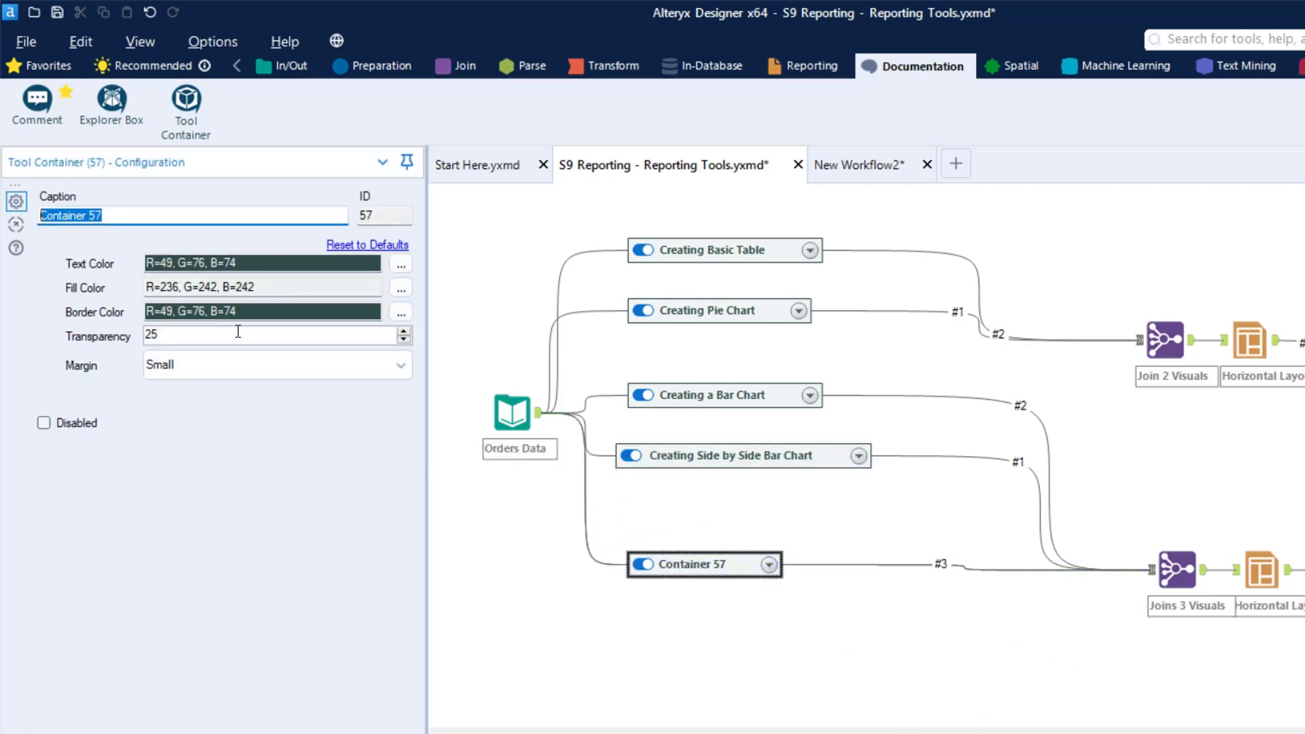
pyautogui.write('Creating a donut Chart')
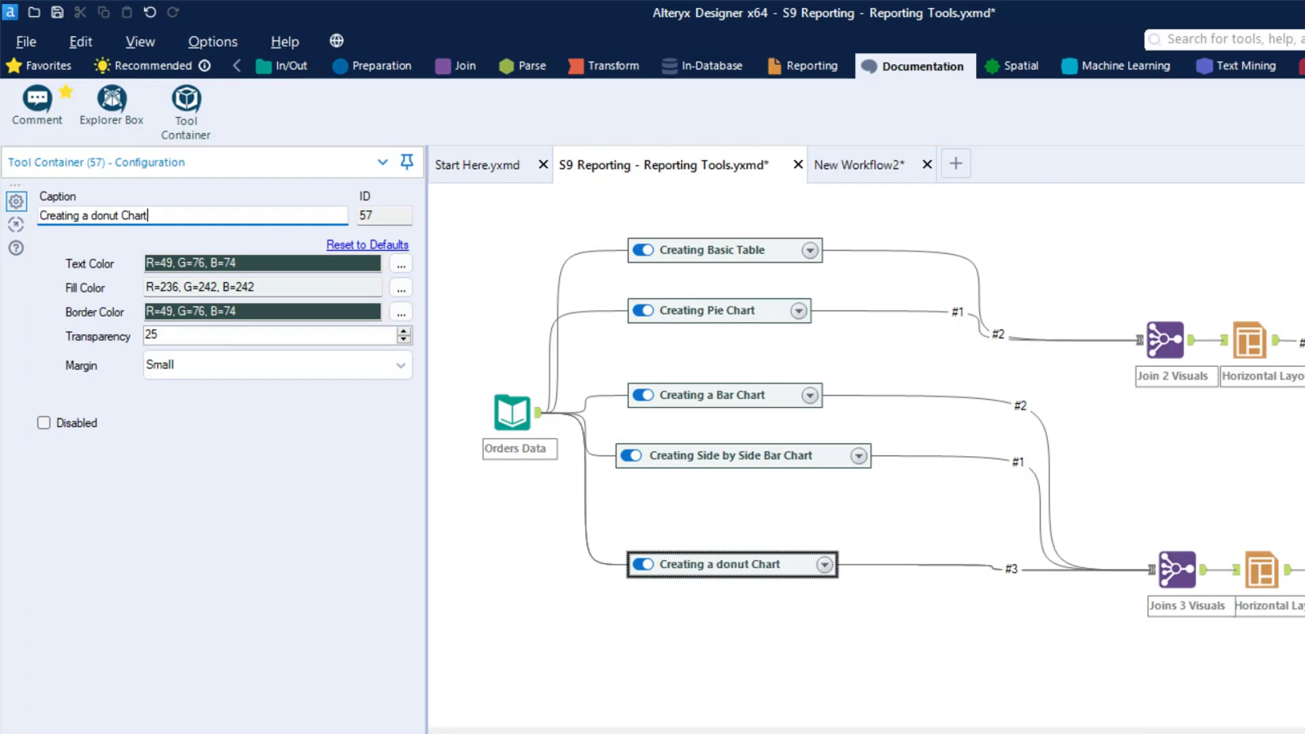
pyautogui.moveTo(734, 557); pyautogui.dragTo(733, 533)
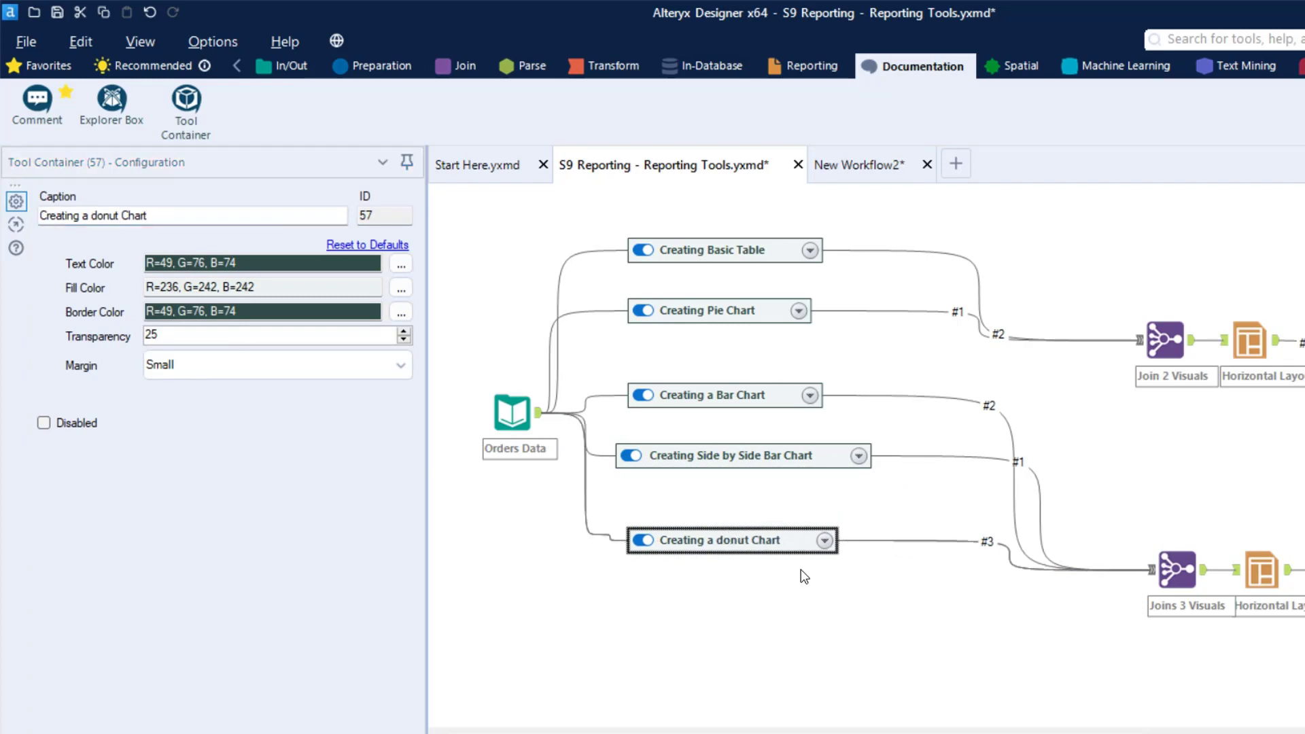
# Align all five collapsed containers vertically and shift them together slightly down
pyautogui.moveTo(898, 682); pyautogui.dragTo(582, 192)
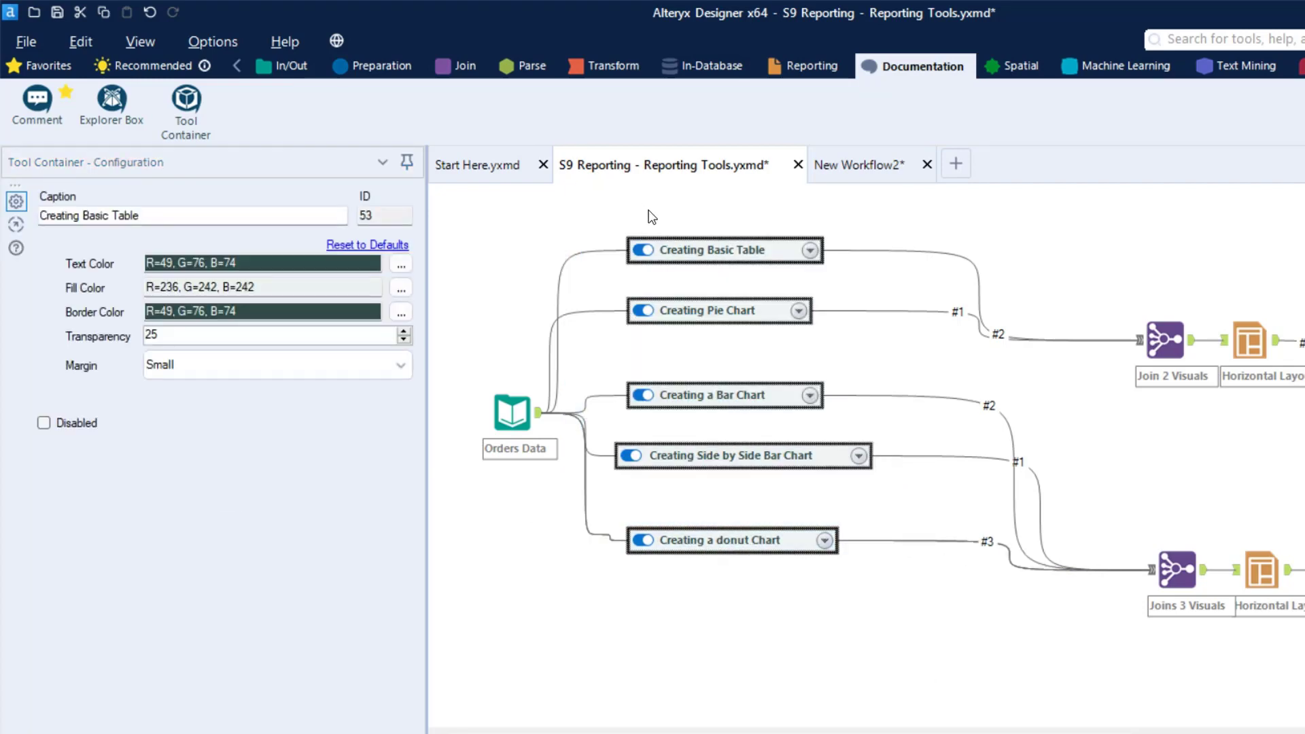
pyautogui.rightClick(694, 250)
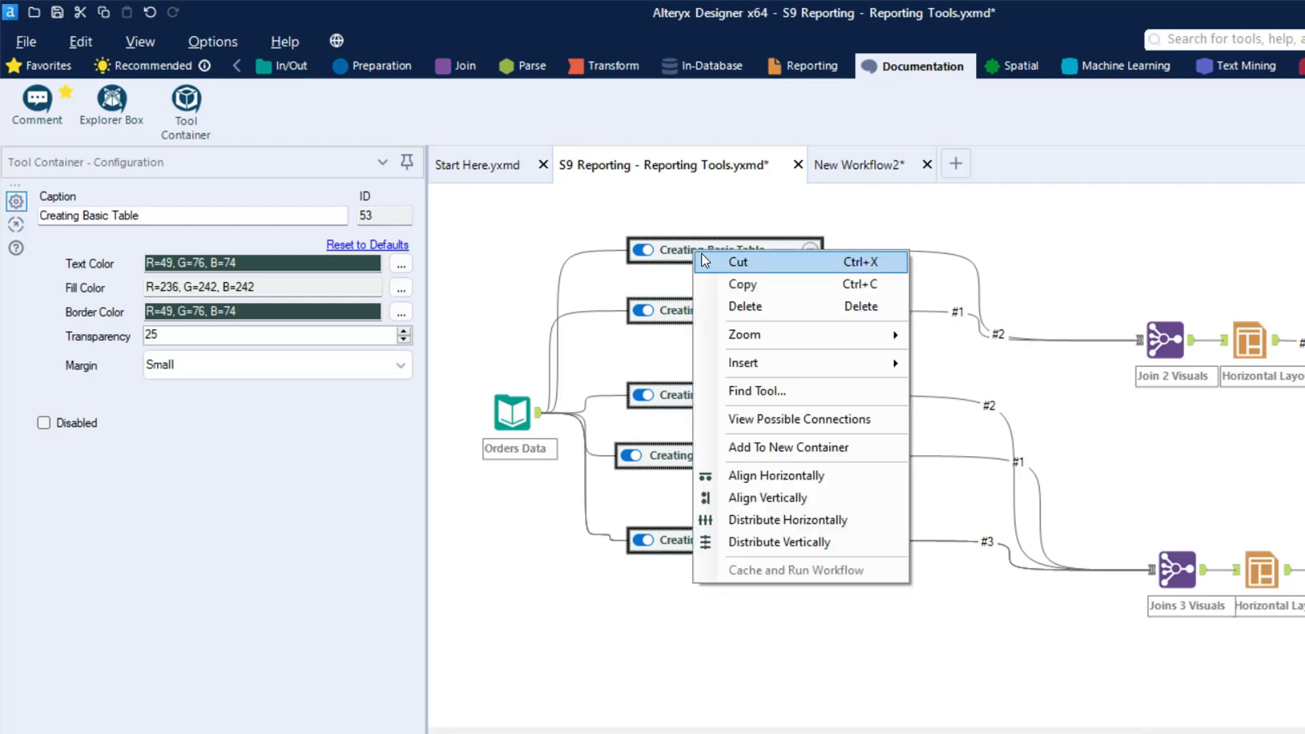
pyautogui.click(776, 505)
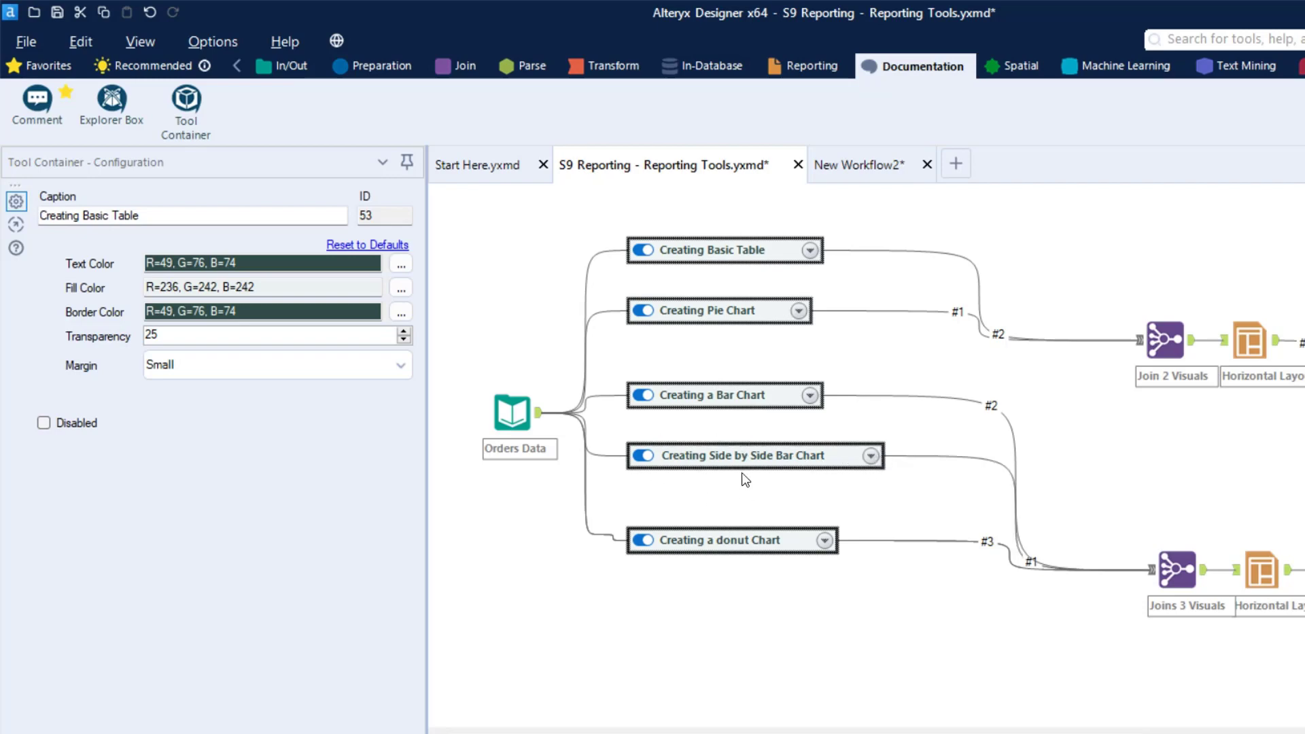
pyautogui.moveTo(697, 538)
pyautogui.mouseDown()
pyautogui.moveTo(700, 518)
pyautogui.moveTo(710, 551)
pyautogui.mouseUp()
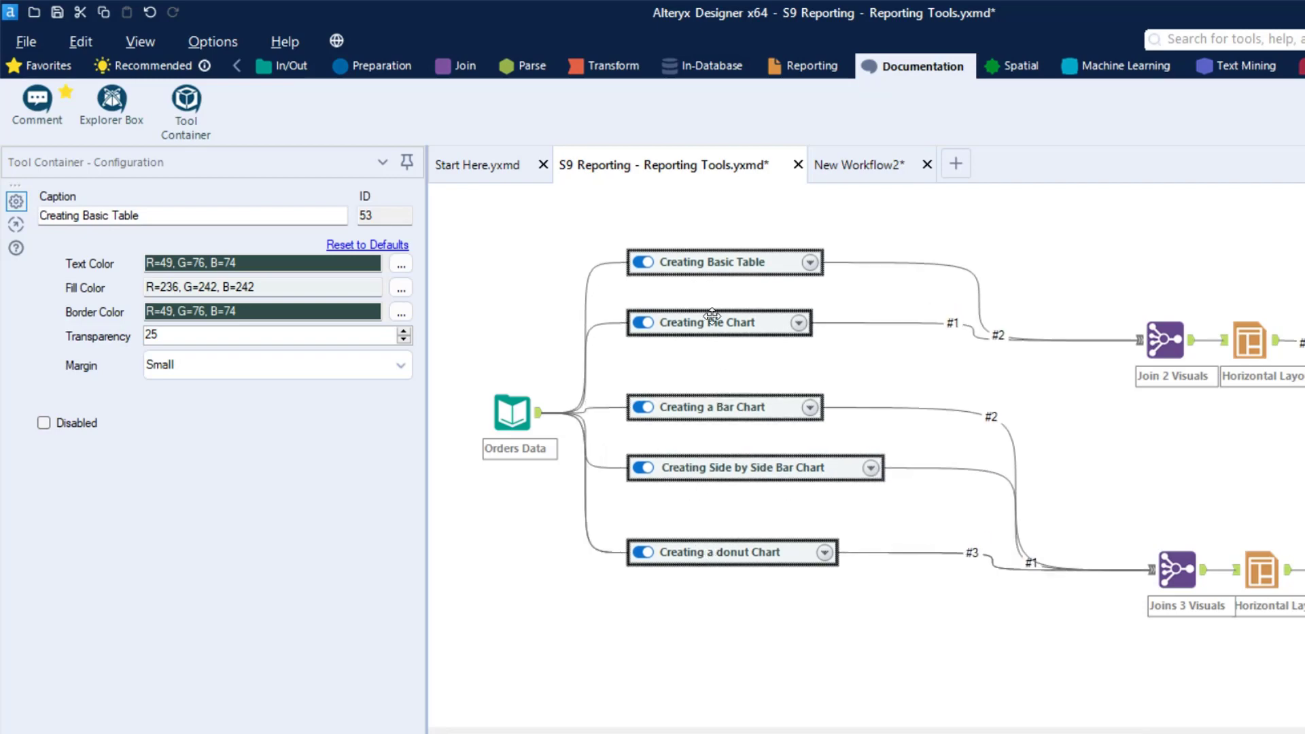
pyautogui.click(713, 593)
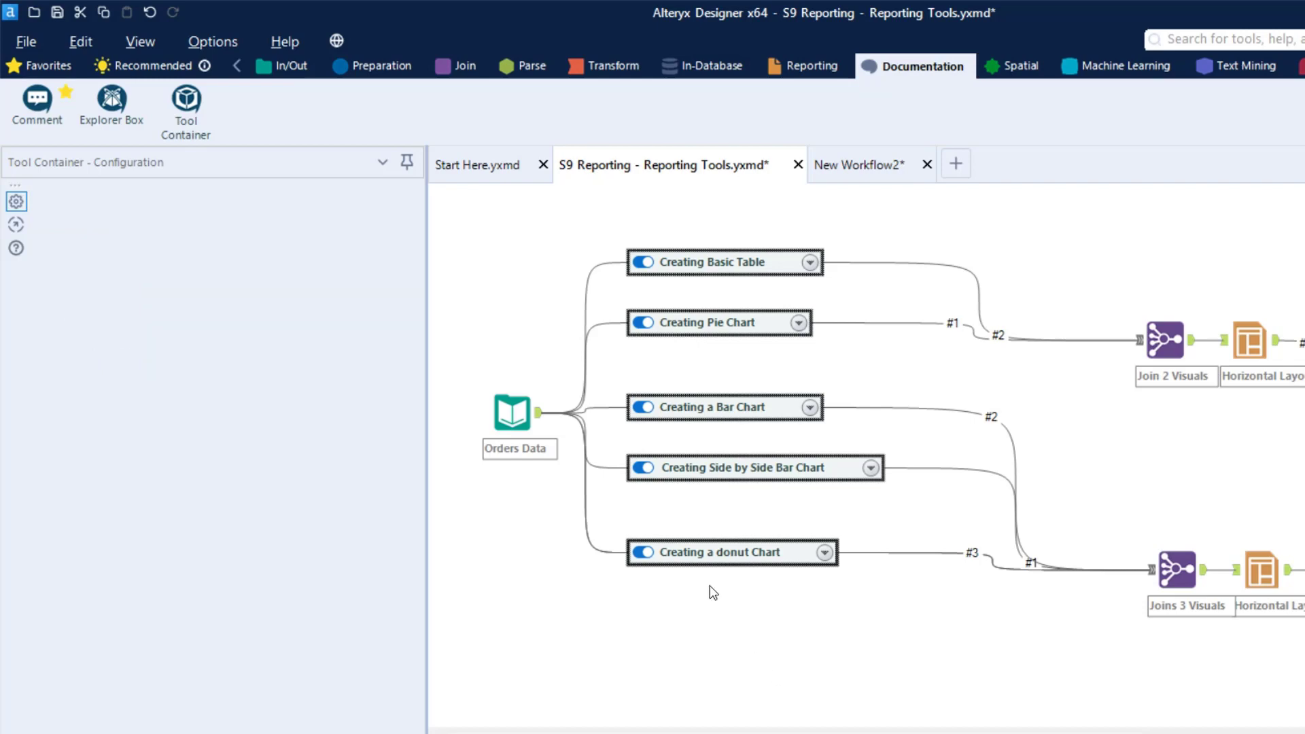
# Move the Creating a Bar Chart, Creating Side by Side Bar Chart and Creating a donut Chart containers slightly up
pyautogui.moveTo(676, 408); pyautogui.dragTo(675, 395)
pyautogui.keyDown('ctrl'); pyautogui.click(679, 463); pyautogui.keyUp('ctrl')
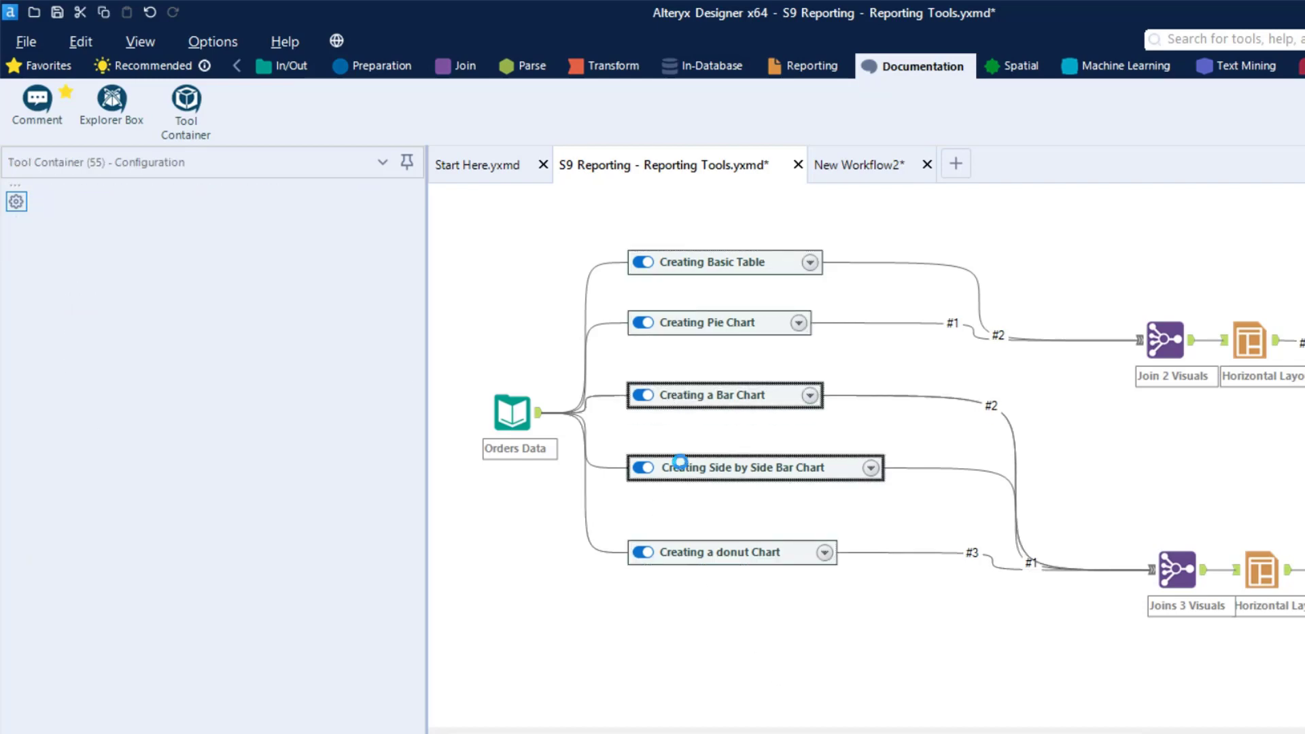
pyautogui.click(680, 463)
pyautogui.moveTo(679, 463); pyautogui.dragTo(678, 454)
pyautogui.moveTo(693, 552); pyautogui.dragTo(695, 535)
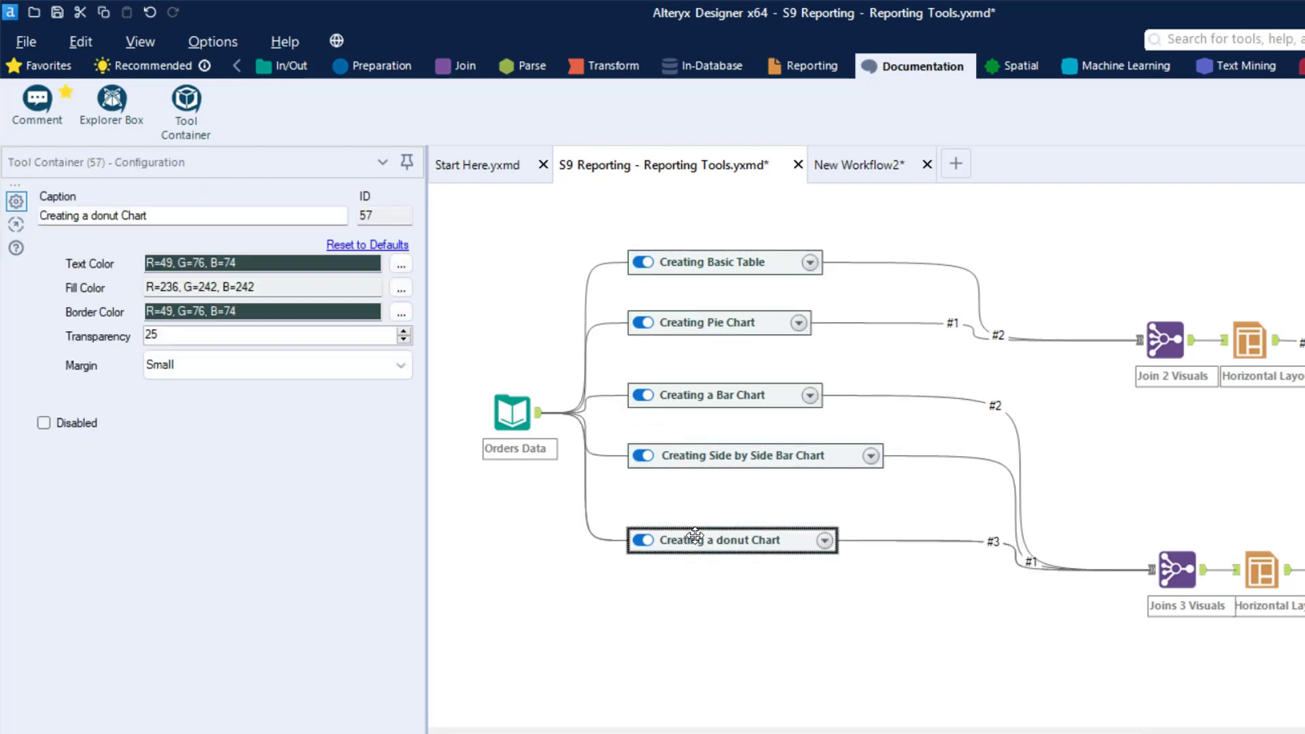
# Try to align the five collapsed branch containers vertically and distribute them at even vertical spacing
pyautogui.moveTo(841, 632); pyautogui.dragTo(589, 212)
pyautogui.click(688, 253)
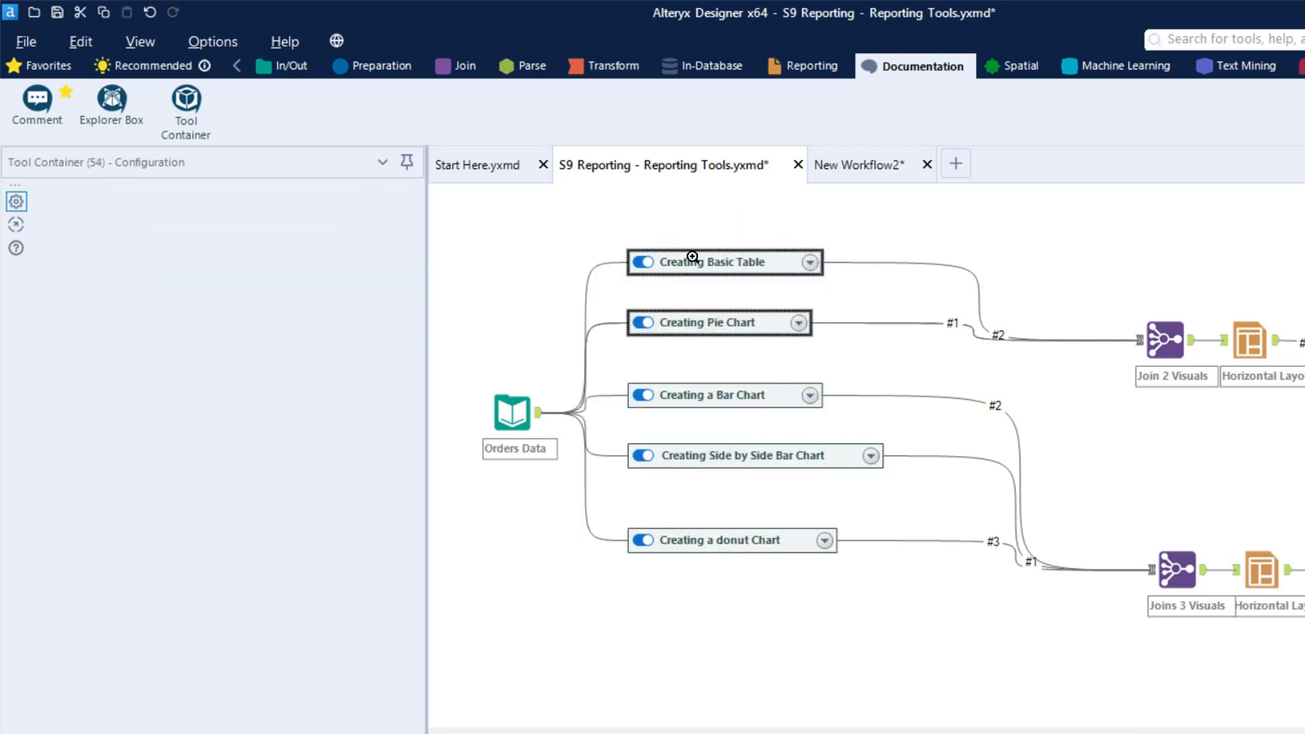
pyautogui.rightClick(688, 254)
pyautogui.click(897, 635)
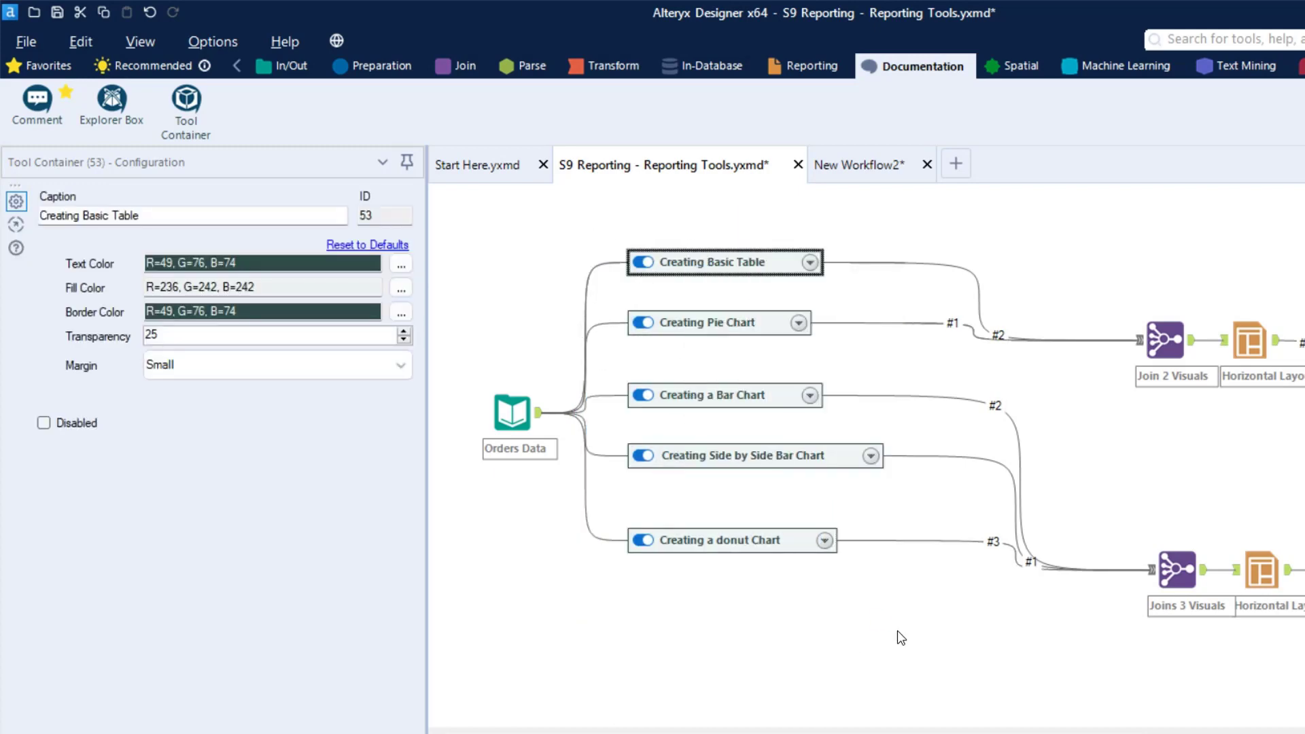
pyautogui.moveTo(897, 635); pyautogui.dragTo(624, 228)
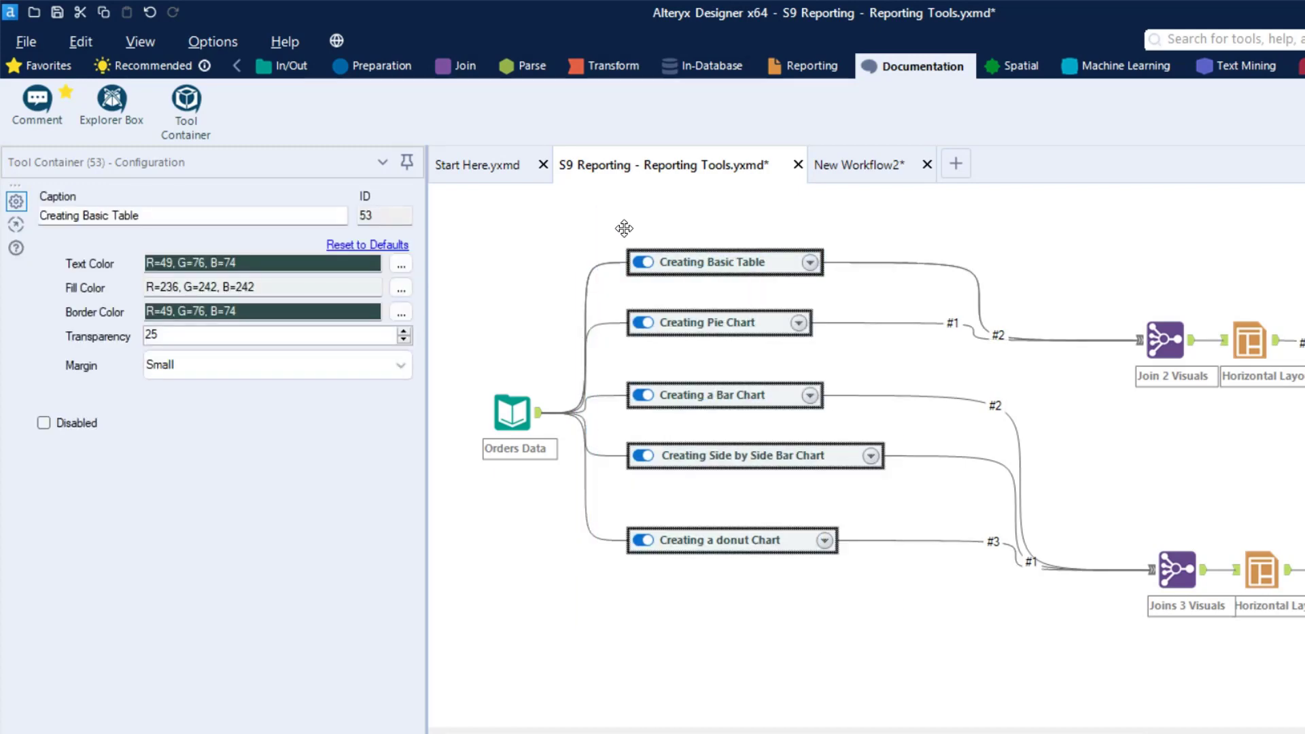
pyautogui.rightClick(689, 267)
pyautogui.click(741, 511)
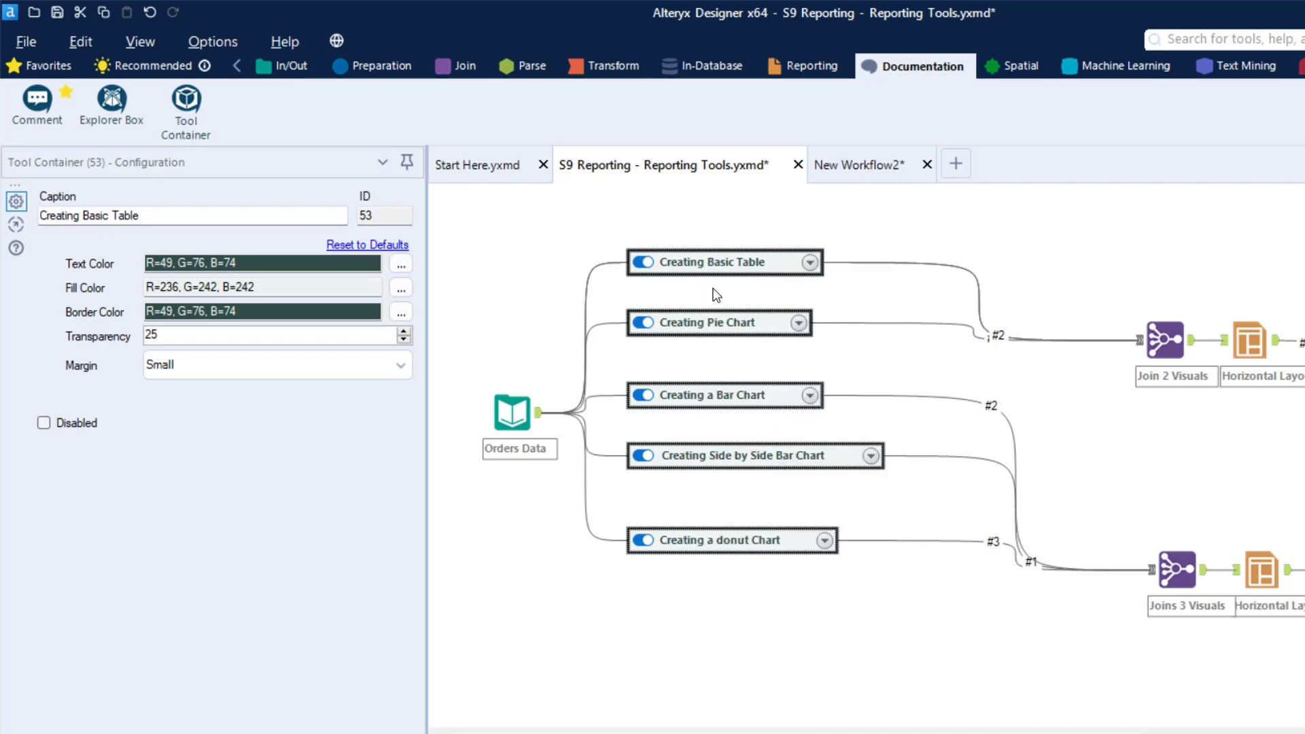
pyautogui.rightClick(714, 264)
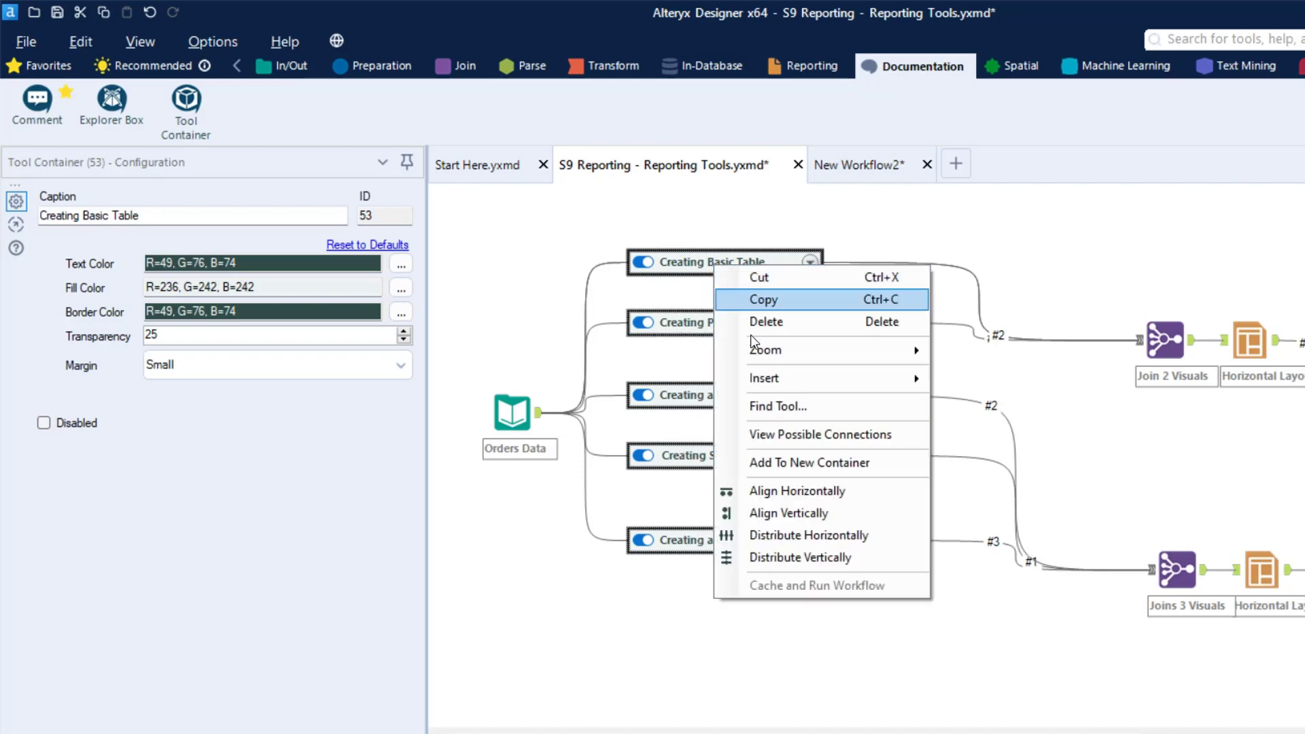
pyautogui.click(819, 556)
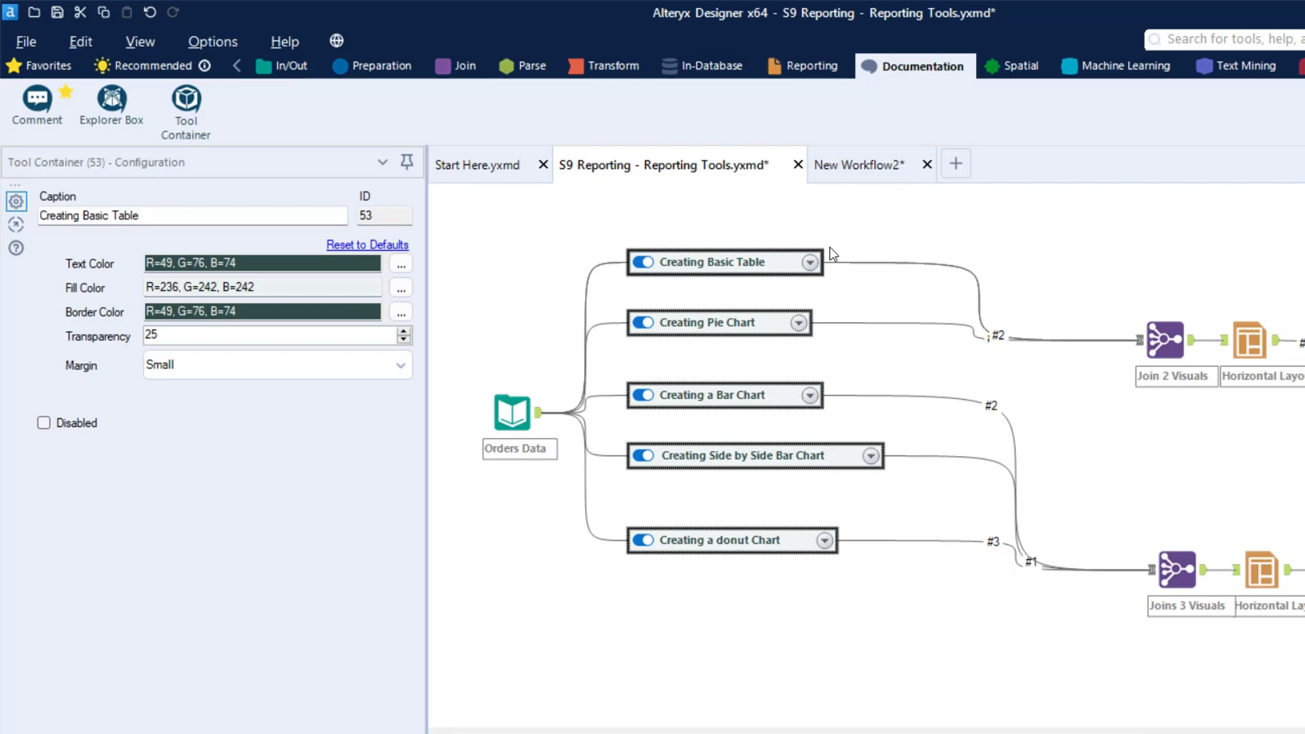
# Shift the other four branch containers down together, and place the Creating Side by Side Bar Chart container between the bar chart and donut chart ones
pyautogui.moveTo(856, 634); pyautogui.dragTo(604, 218)
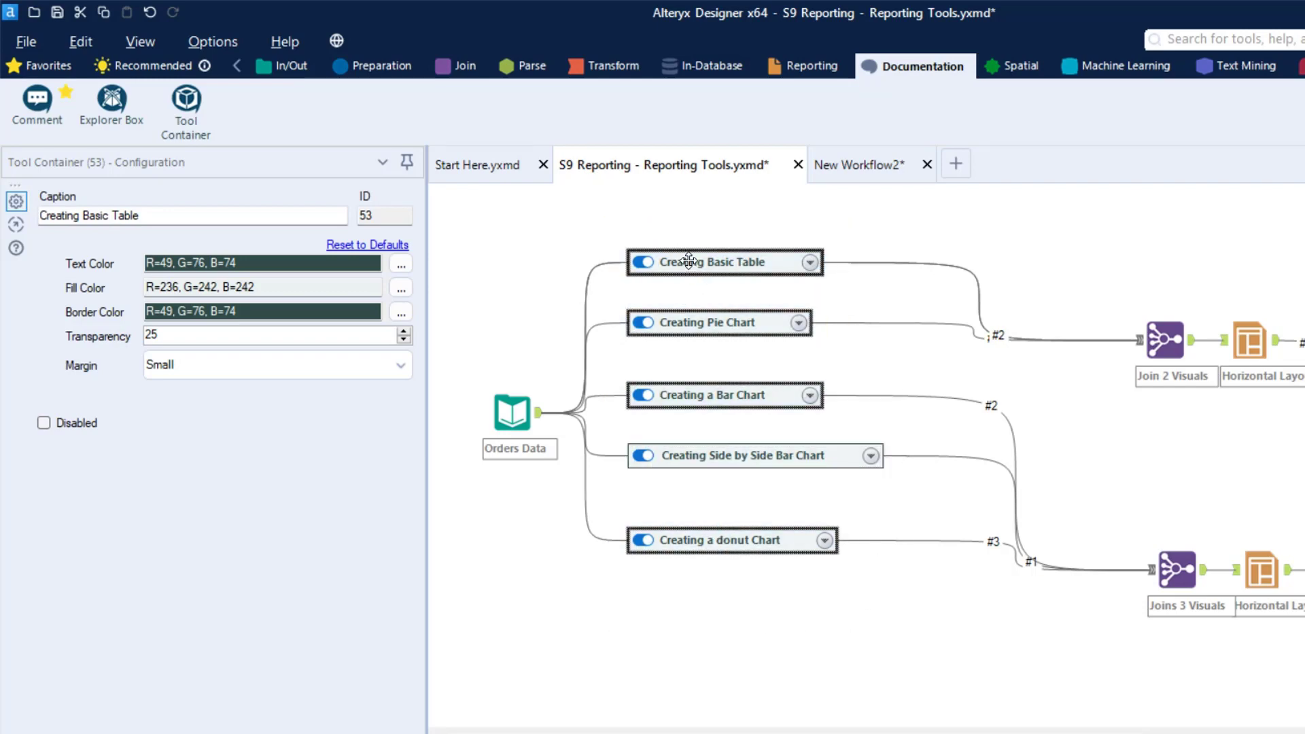
pyautogui.moveTo(689, 261); pyautogui.dragTo(676, 321)
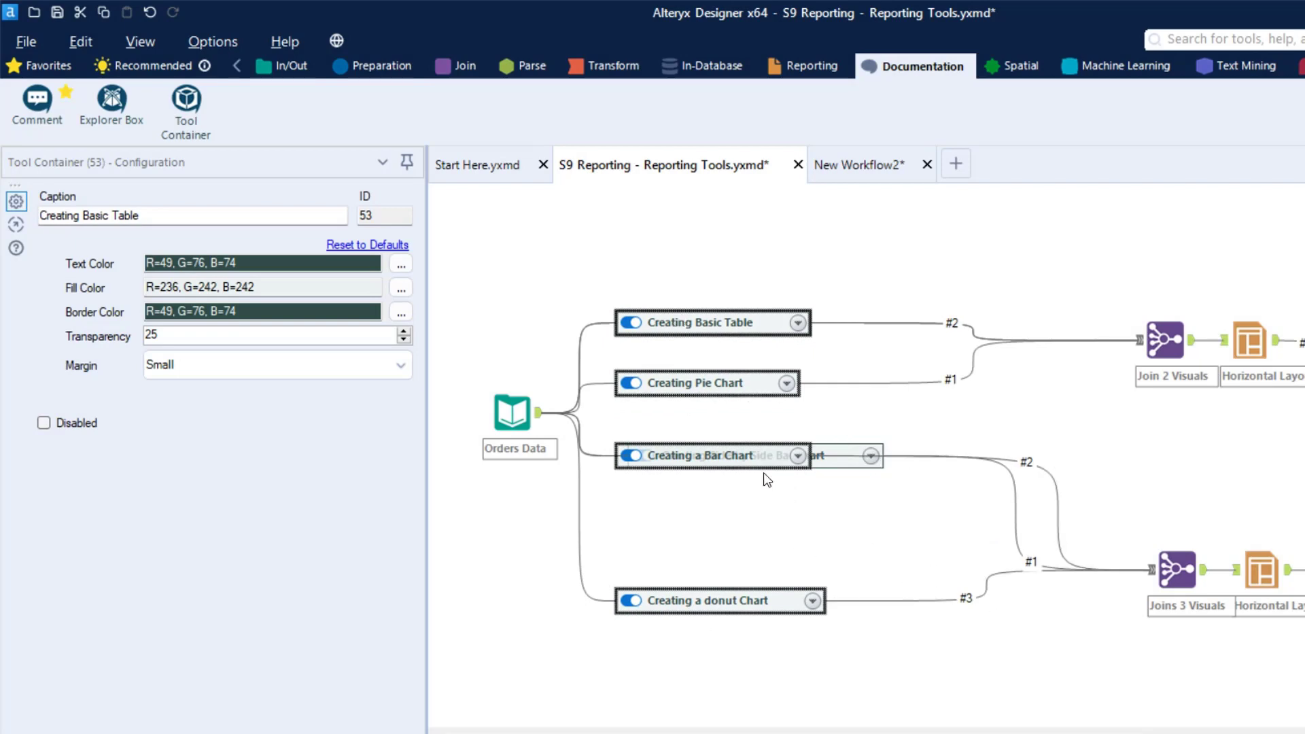
pyautogui.click(860, 462)
pyautogui.moveTo(854, 461); pyautogui.dragTo(854, 533)
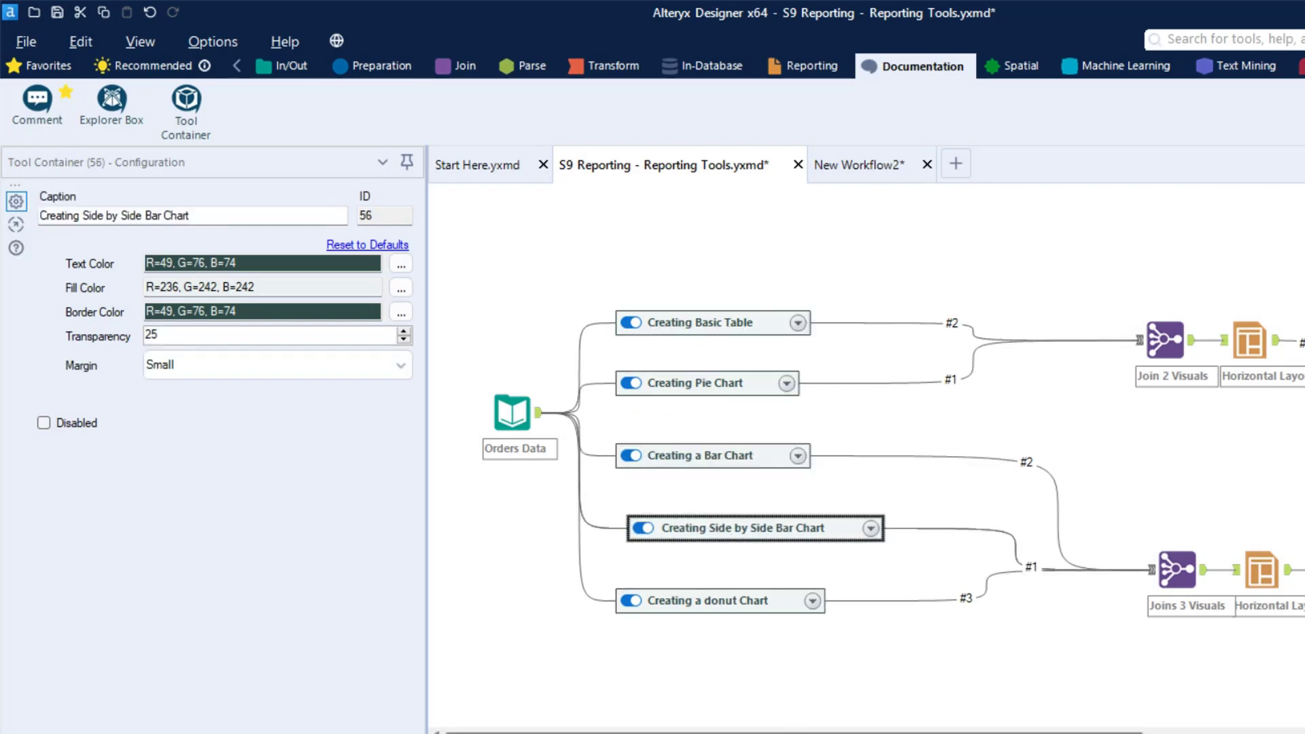
# Delete the Browse tool at the workflow's end, and line up the Render tool and the final Join Multiple tool with the Header and Footer tools
pyautogui.moveTo(850, 733); pyautogui.dragTo(1219, 733)
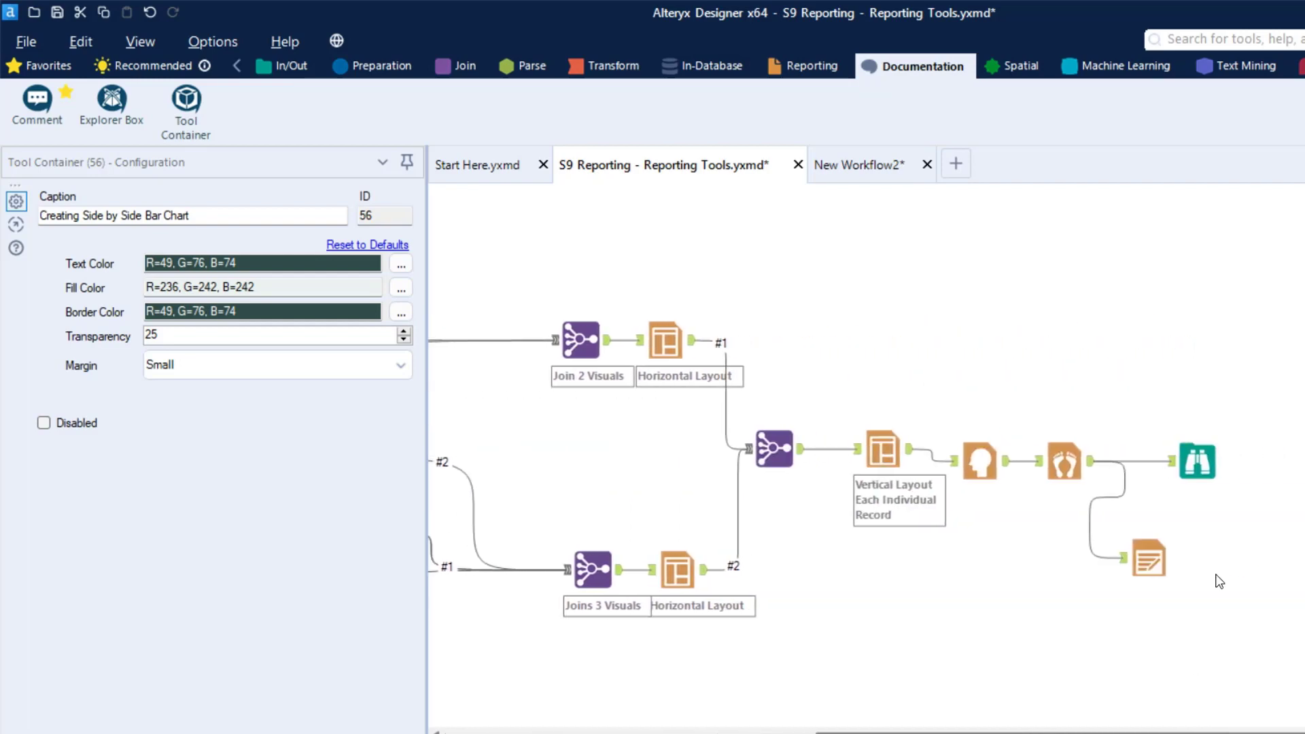
pyautogui.click(1205, 465)
pyautogui.press('Delete')
pyautogui.moveTo(1152, 558); pyautogui.dragTo(1192, 472)
pyautogui.moveTo(775, 450); pyautogui.dragTo(800, 462)
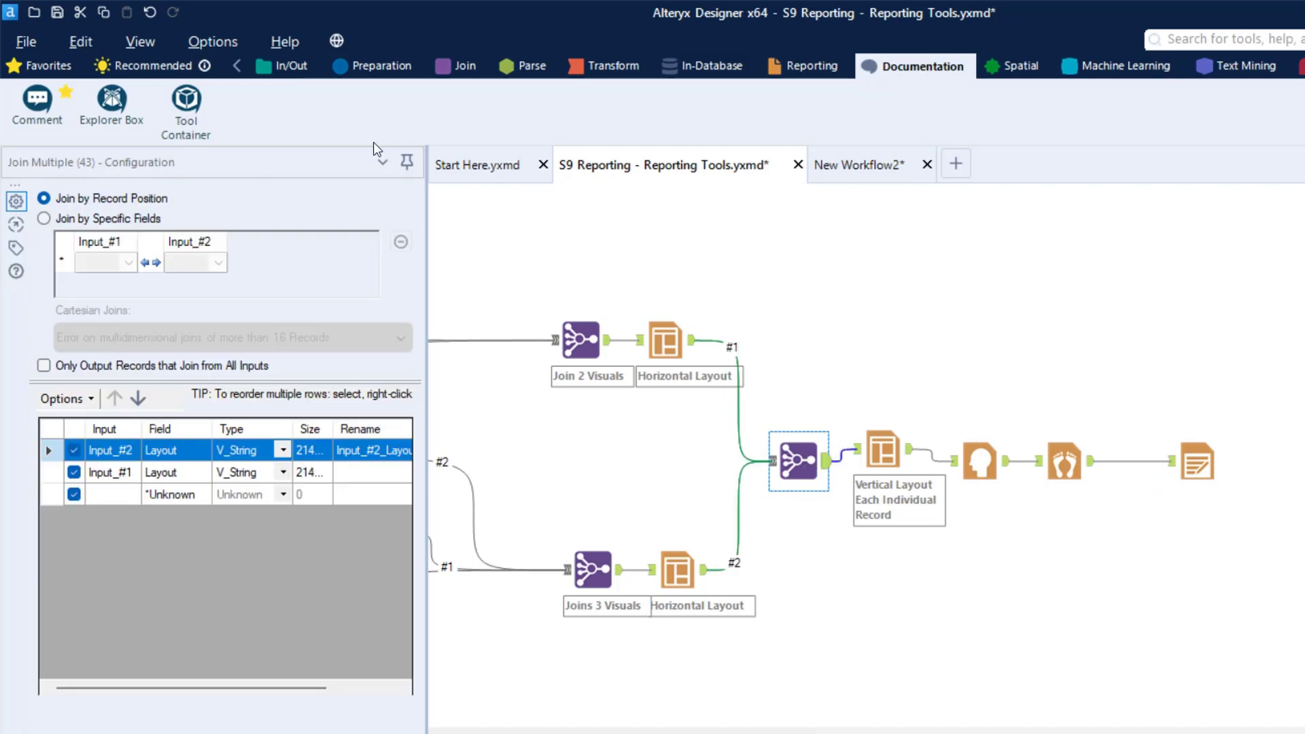
# Add a Tool Container holding the final Join Multiple through Render tools, and collapse it midway between the two Horizontal Layout branches
pyautogui.moveTo(185, 112); pyautogui.dragTo(910, 325)
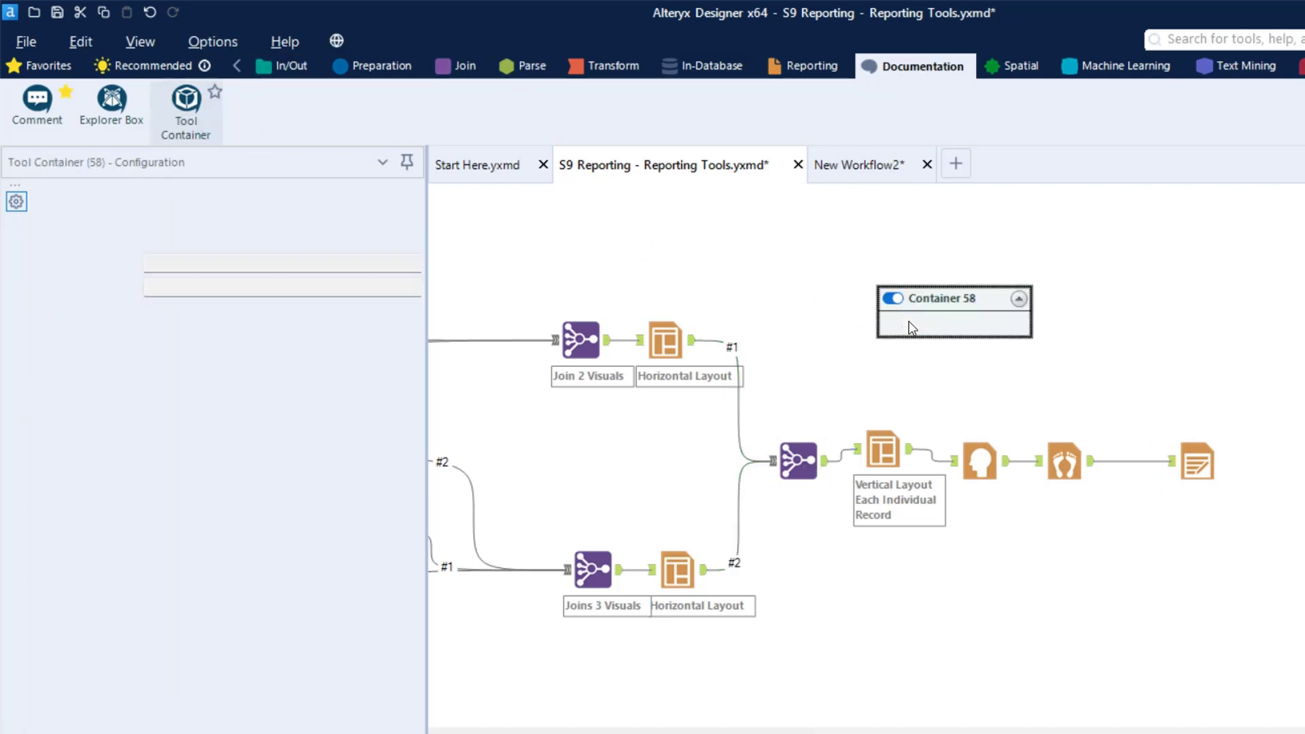
pyautogui.moveTo(768, 408); pyautogui.dragTo(1282, 525)
pyautogui.moveTo(1064, 466); pyautogui.dragTo(980, 332)
pyautogui.click(937, 250)
pyautogui.moveTo(937, 250); pyautogui.dragTo(1068, 360)
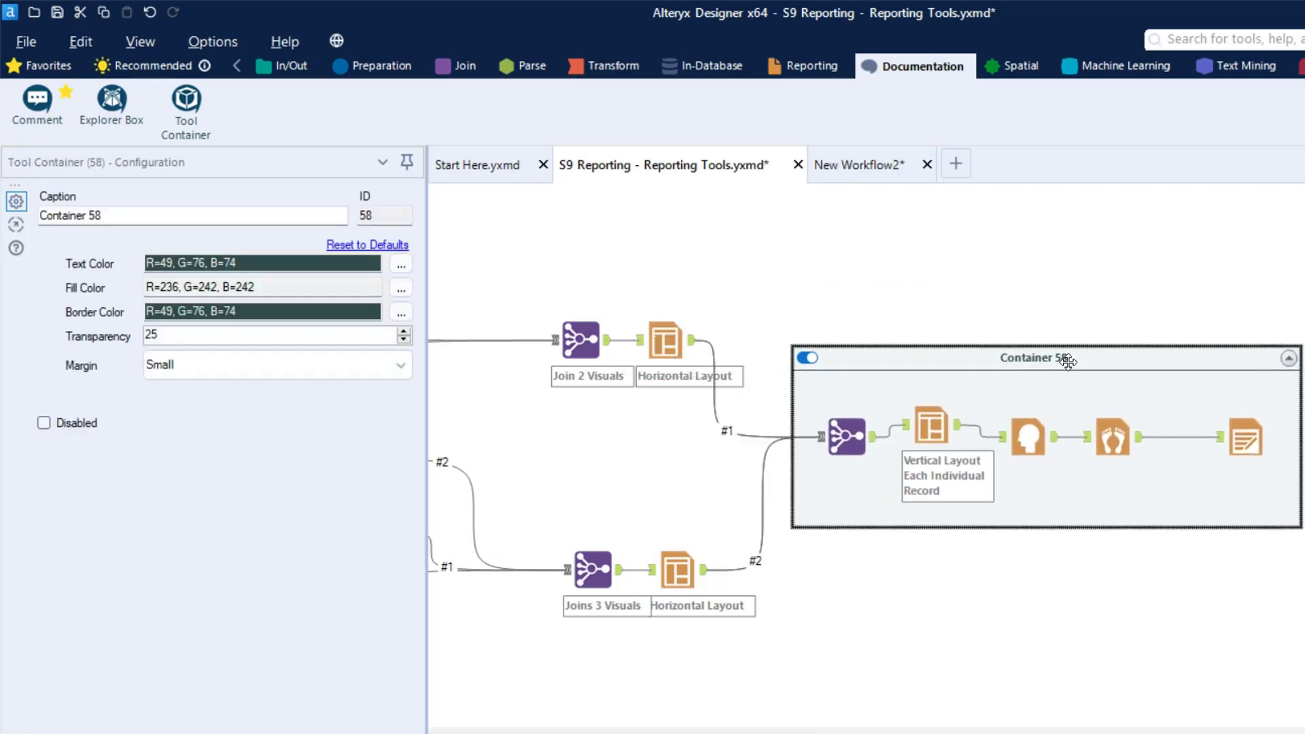
pyautogui.click(1289, 358)
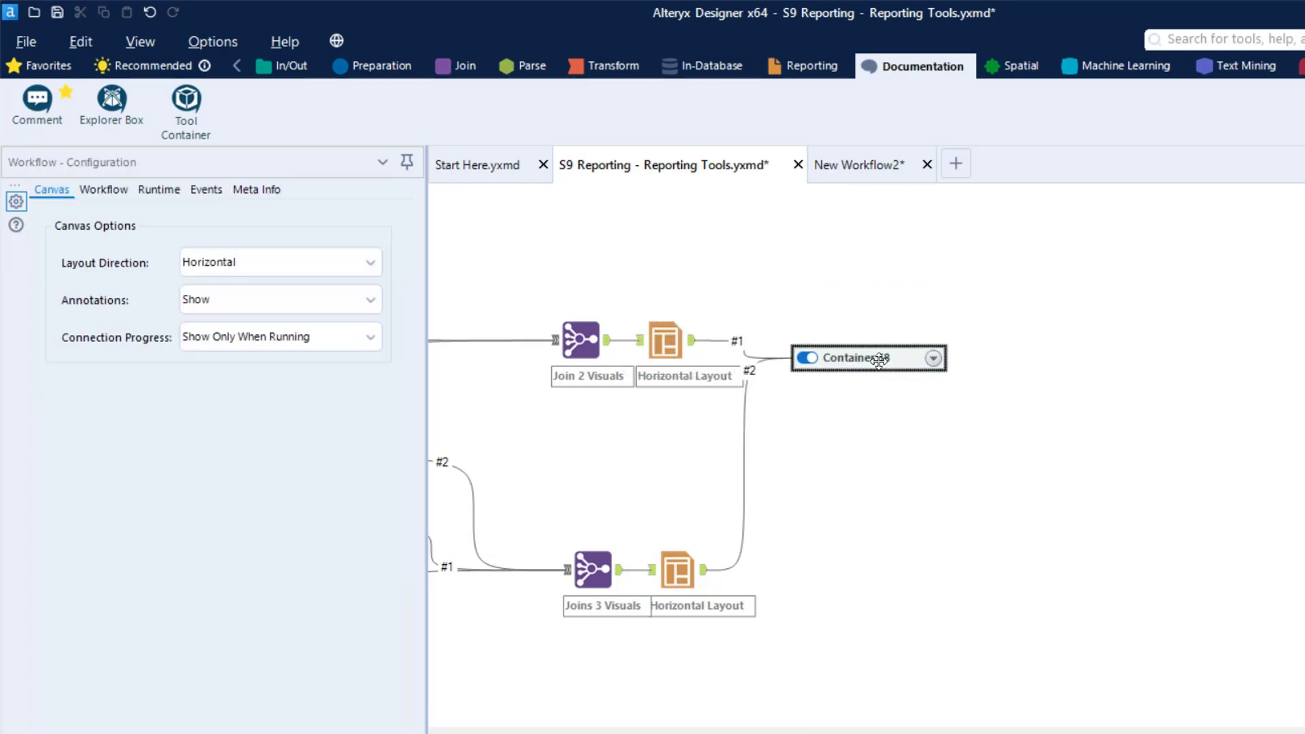
pyautogui.moveTo(884, 355); pyautogui.dragTo(945, 454)
# Caption the new end-of-workflow container Header and Footer
pyautogui.moveTo(299, 216); pyautogui.dragTo(39, 217)
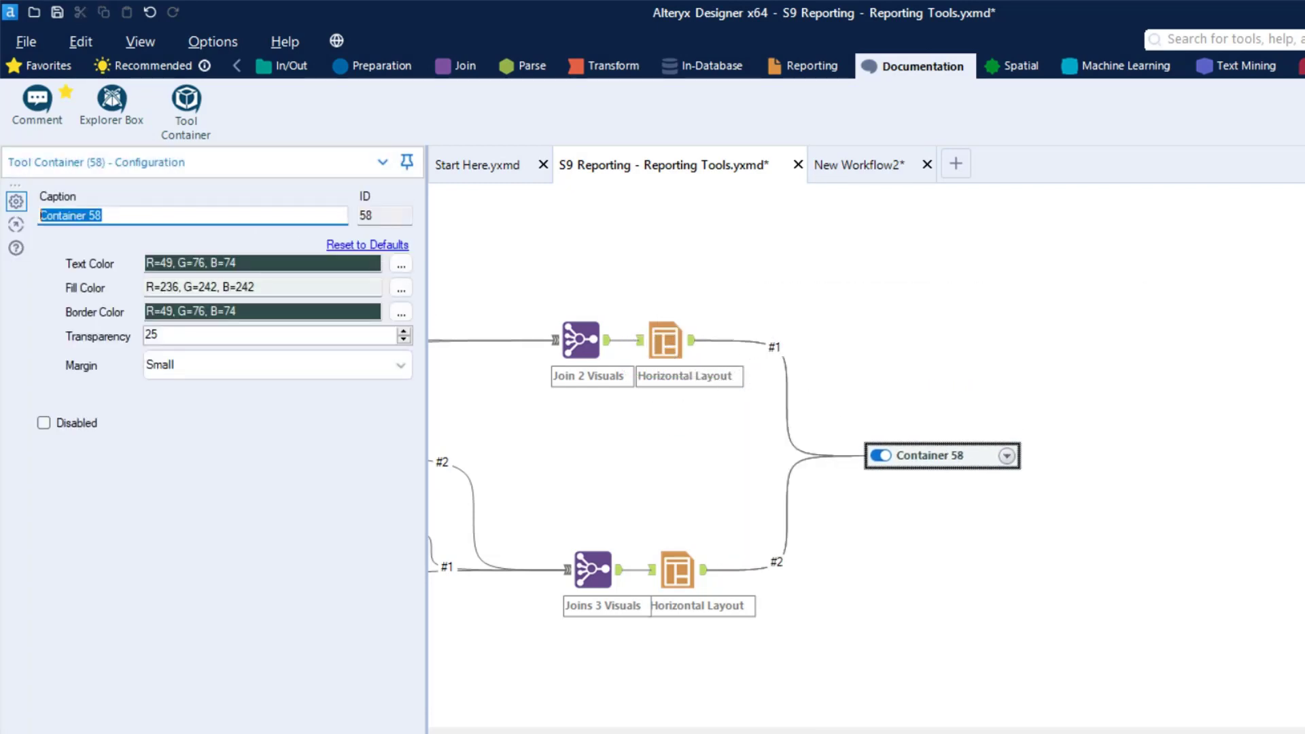
pyautogui.write('Header and Footer')
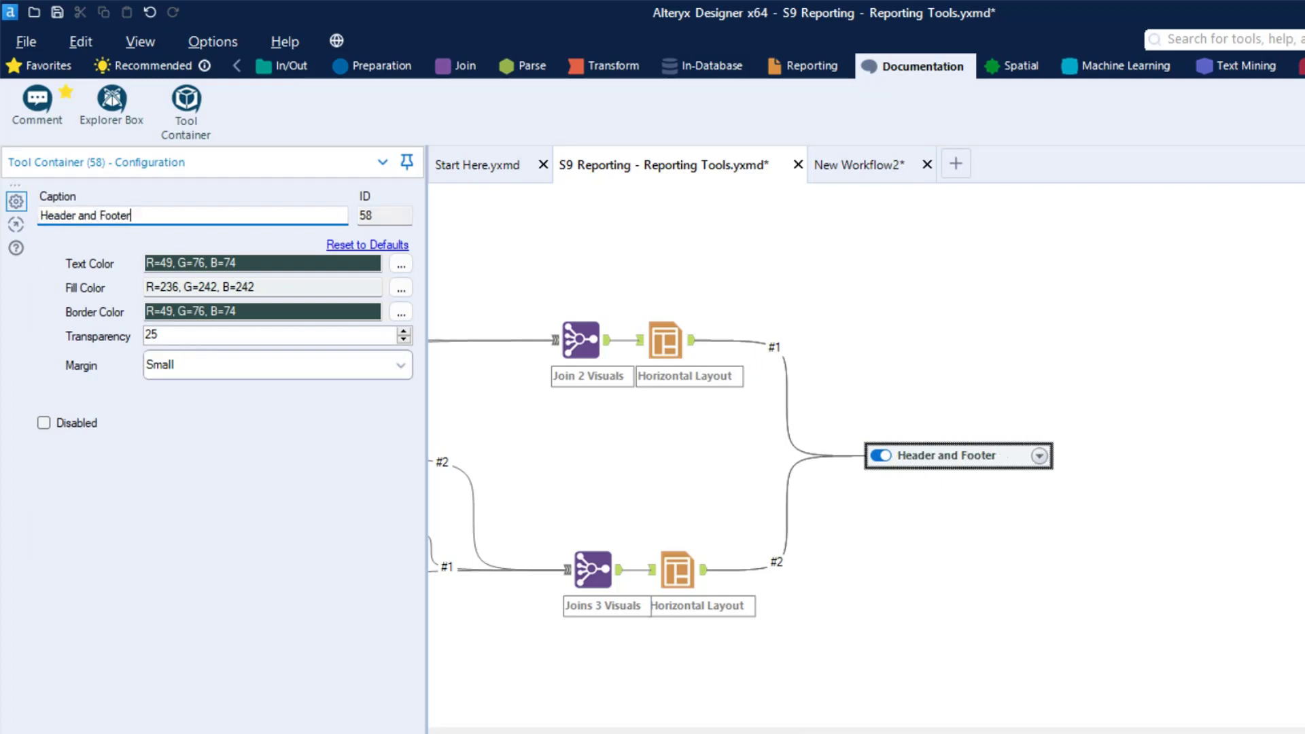
# Expand the Header and Footer container, move the Render tool out of it, and collapse it again
pyautogui.click(1039, 455)
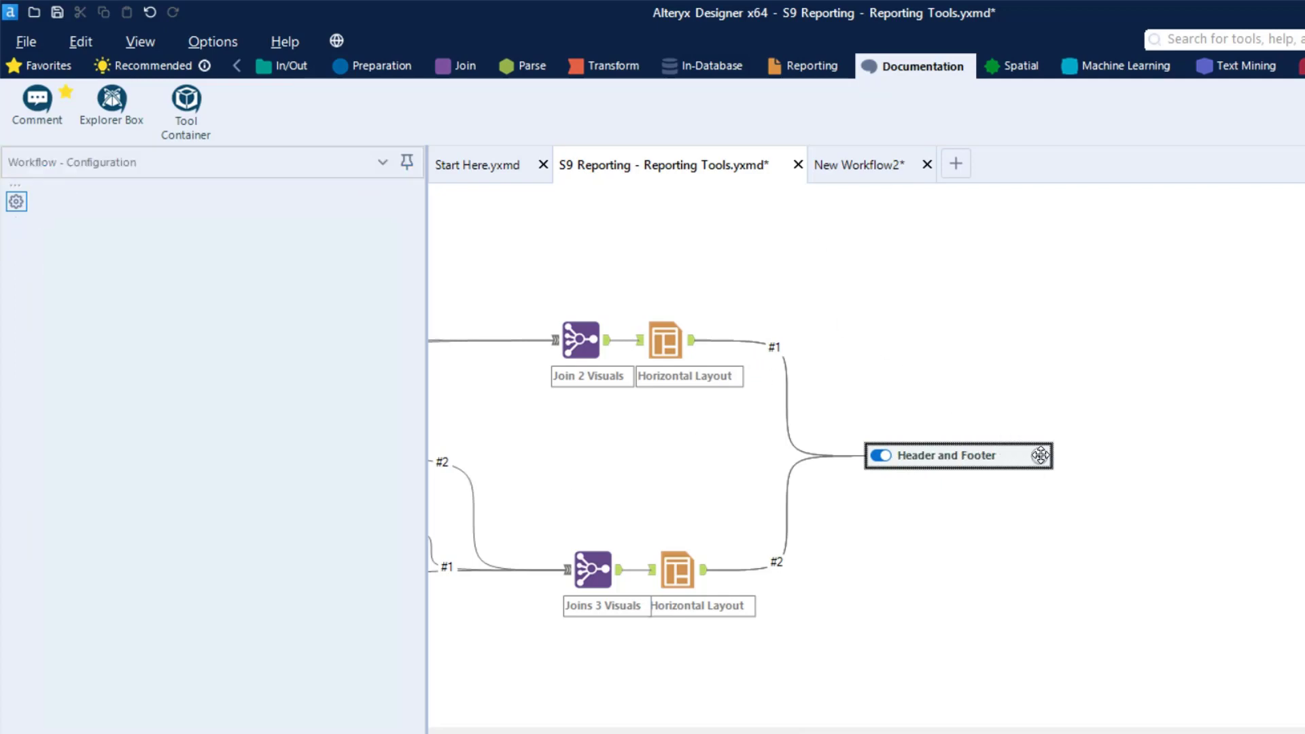
pyautogui.click(1127, 499)
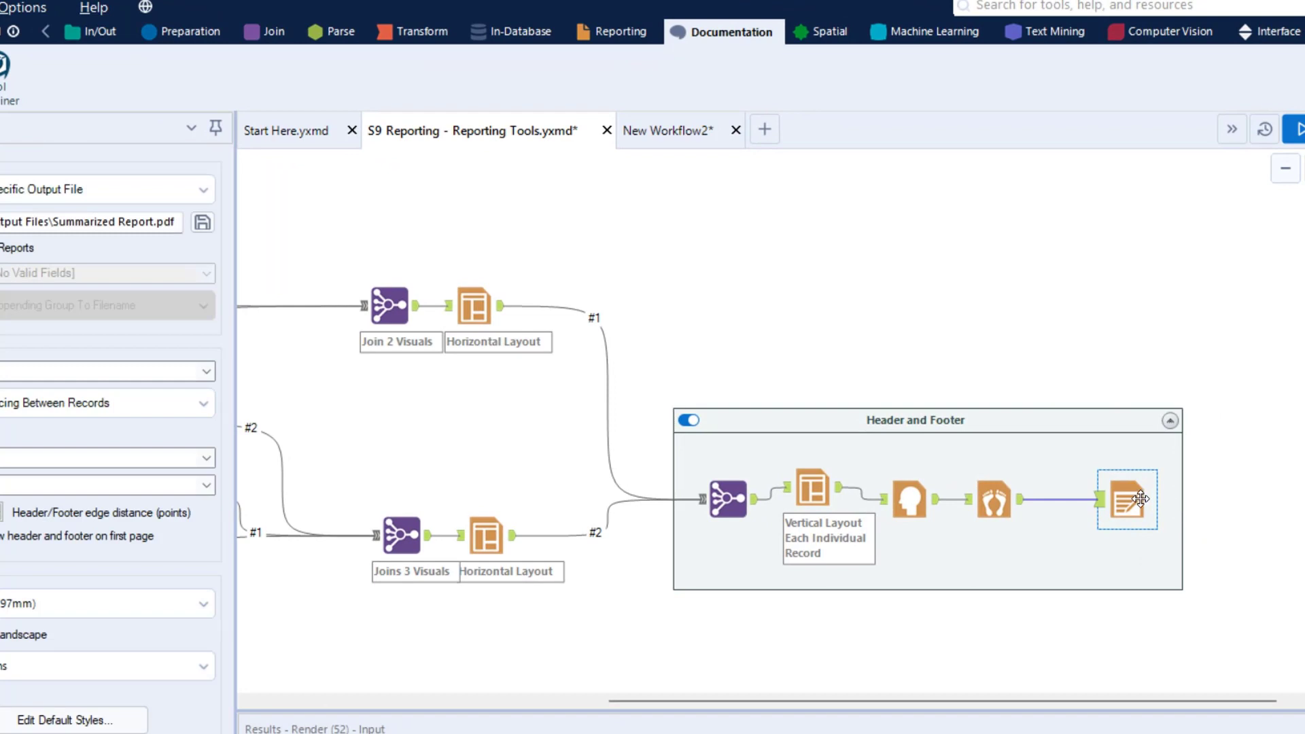
pyautogui.moveTo(1141, 500); pyautogui.dragTo(1287, 488)
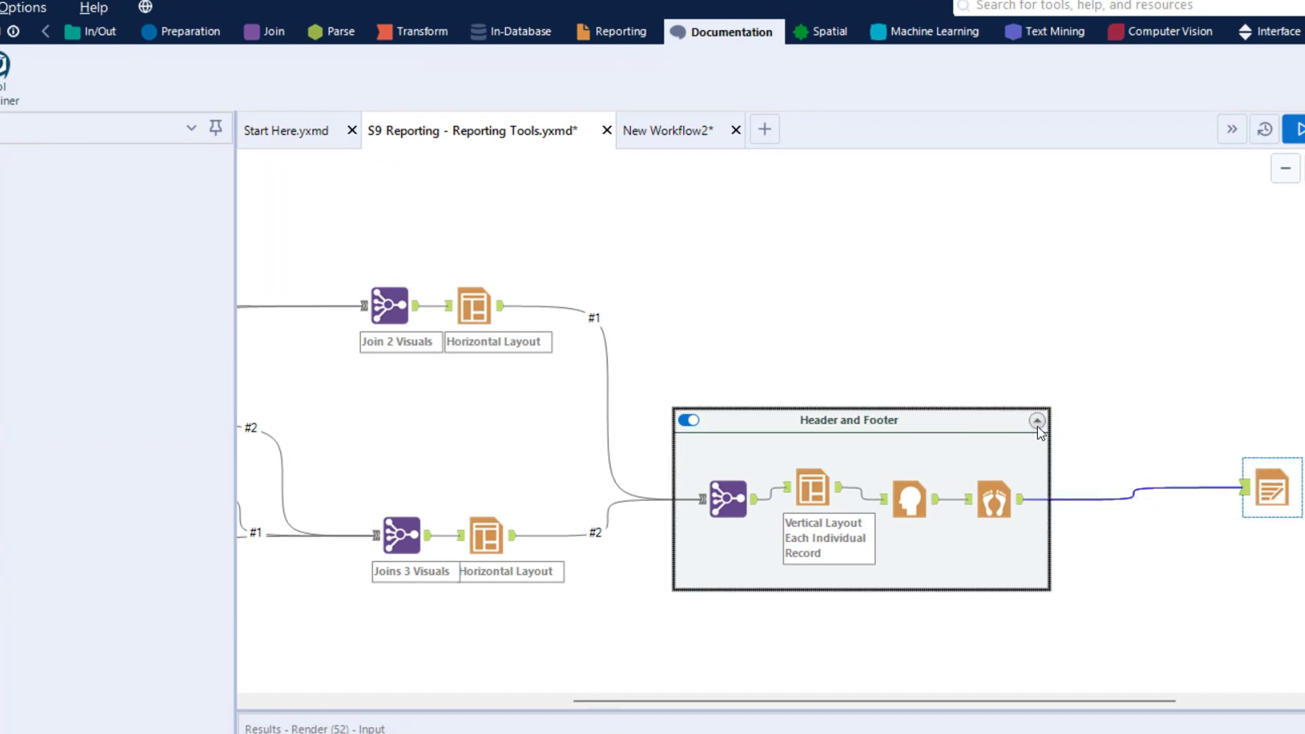
pyautogui.click(1037, 422)
# Change the Header and Footer container's caption to Layout, Header and Footer
pyautogui.click(742, 418)
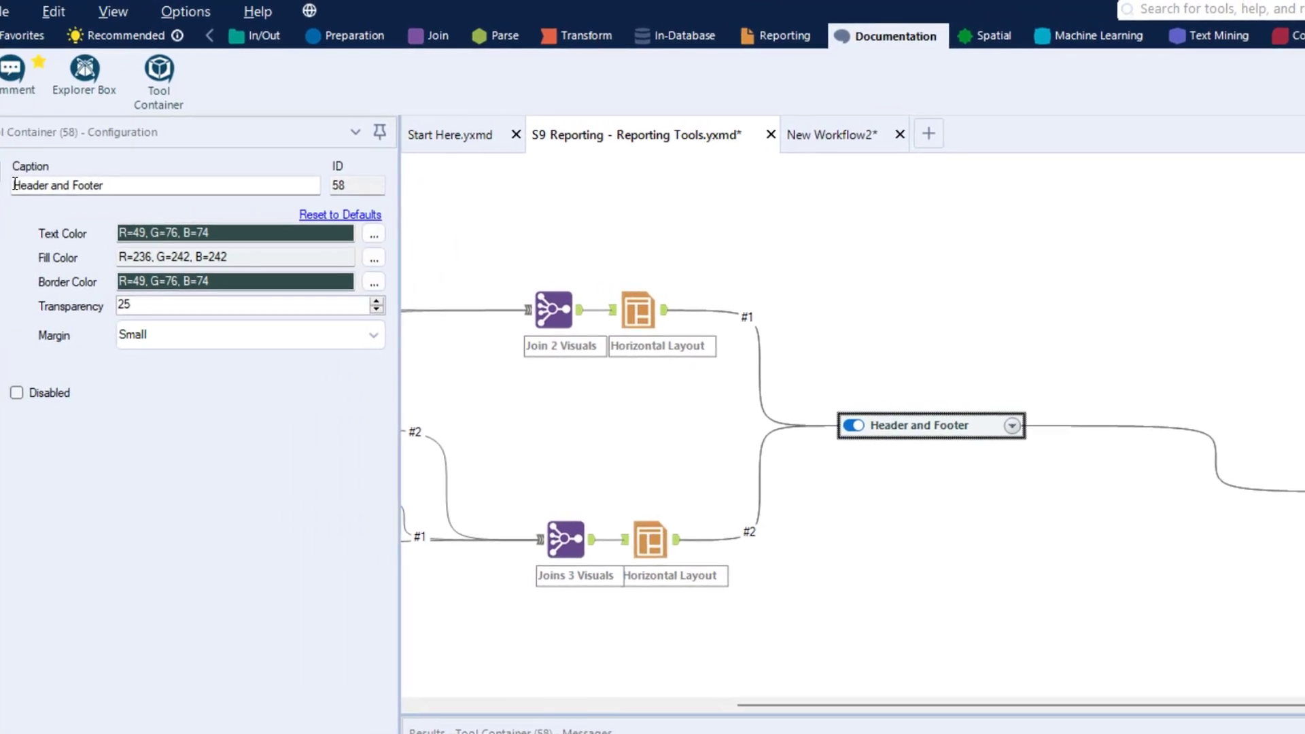
pyautogui.click(15, 185)
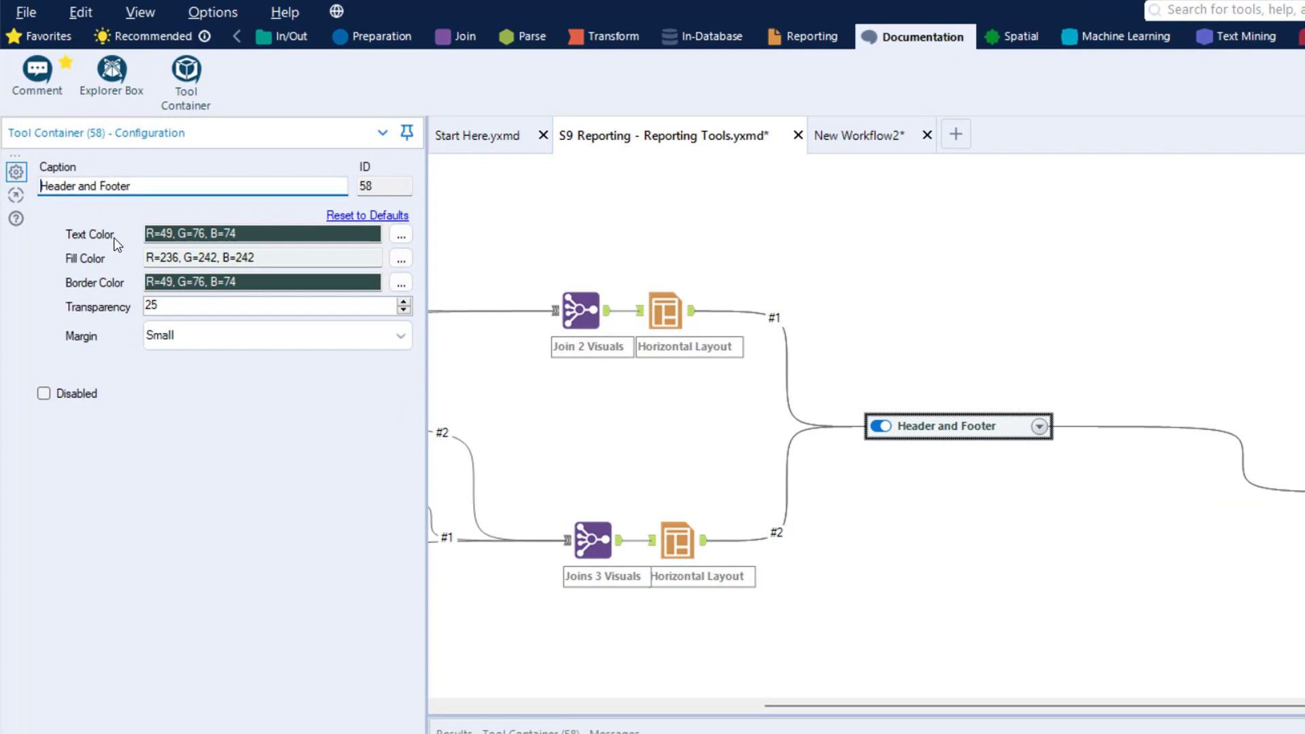
pyautogui.write('Layout ')
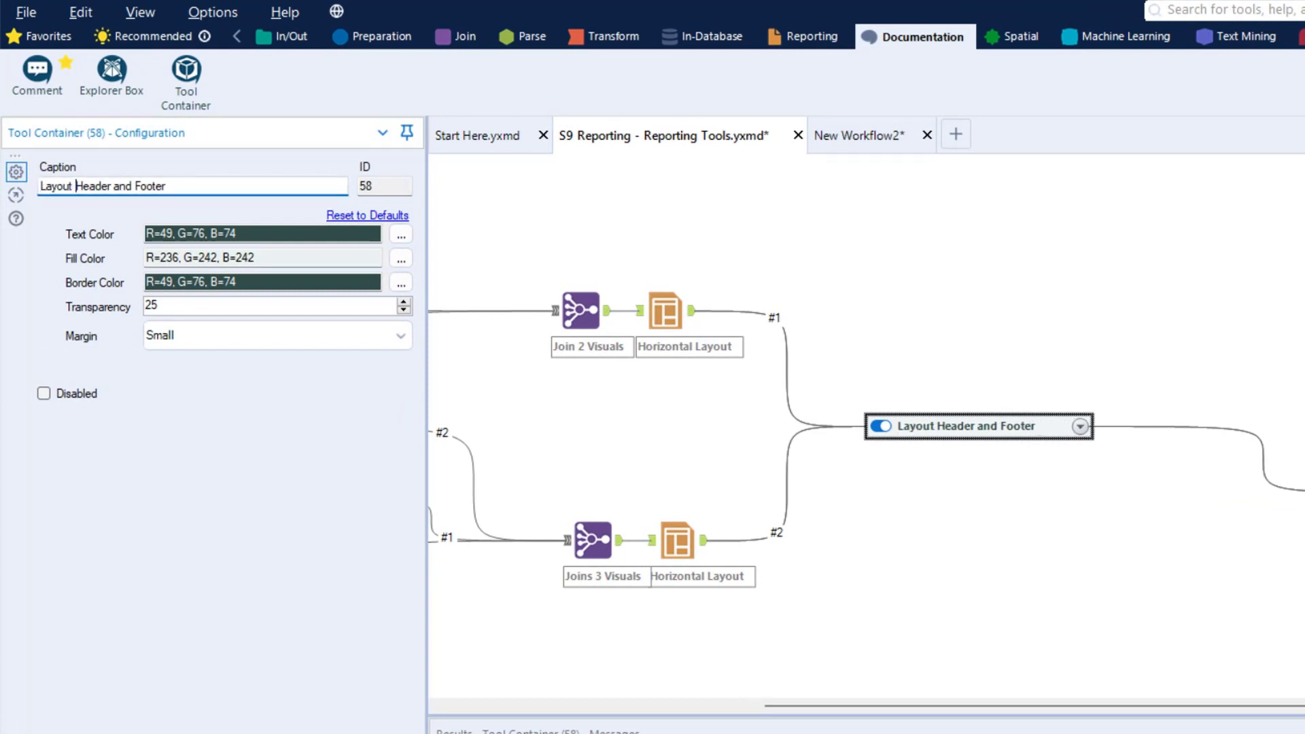
pyautogui.write(',')
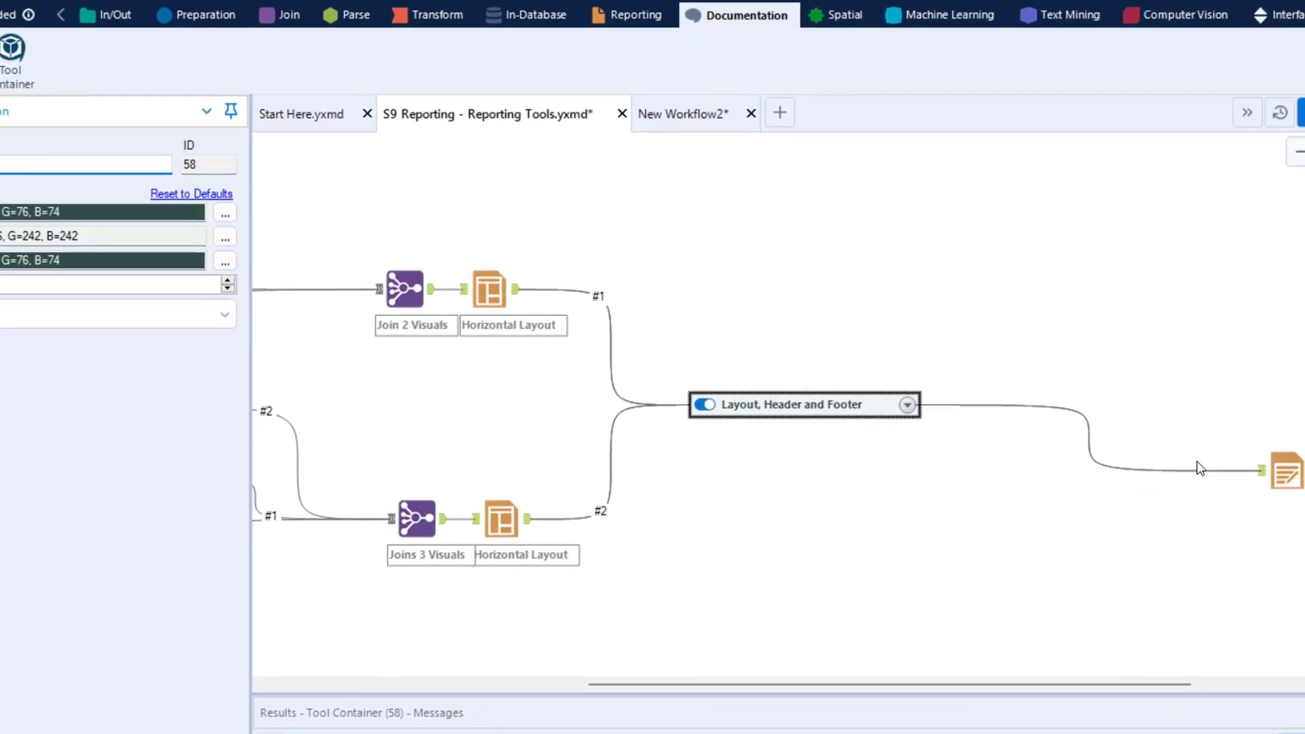
# Tighten the workflow by moving both Join and Horizontal Layout pairs, the Layout, Header and Footer container and the Render tool closer to the branch containers
pyautogui.moveTo(1282, 471); pyautogui.dragTo(1044, 402)
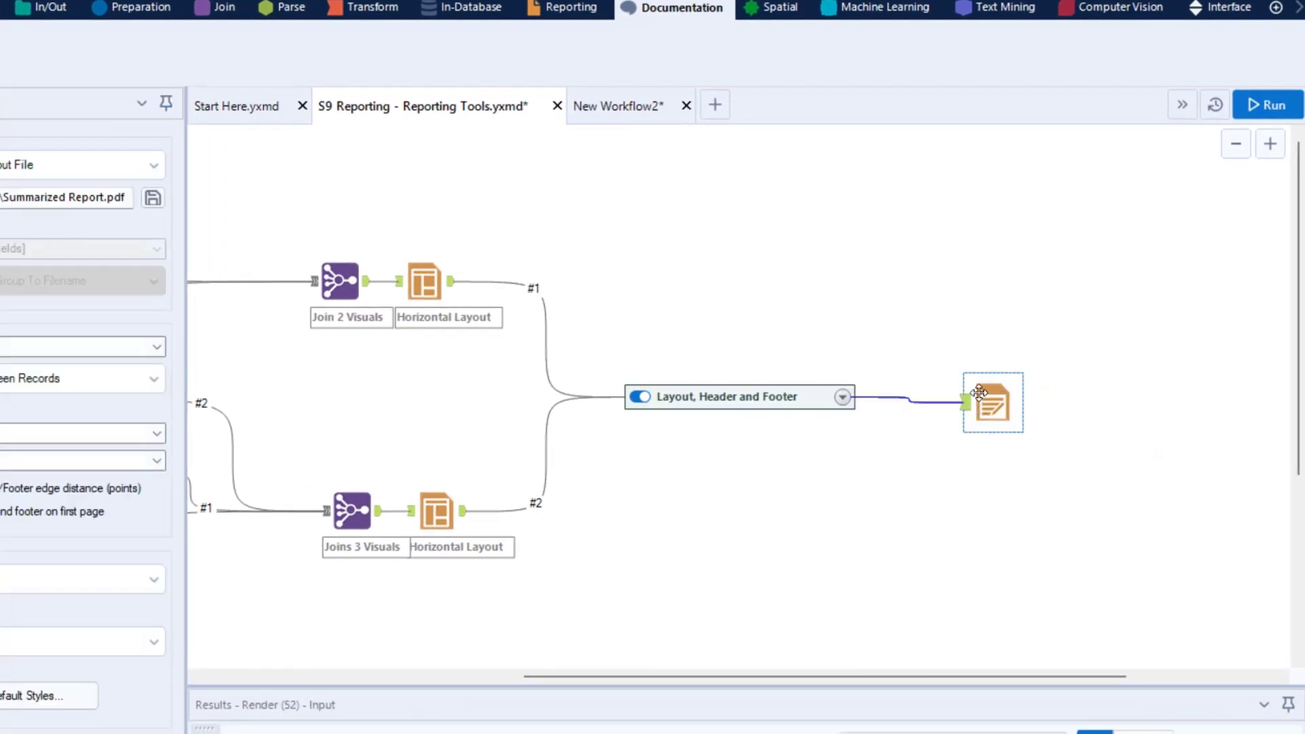
pyautogui.moveTo(764, 676); pyautogui.dragTo(520, 676)
pyautogui.moveTo(994, 593); pyautogui.dragTo(616, 203)
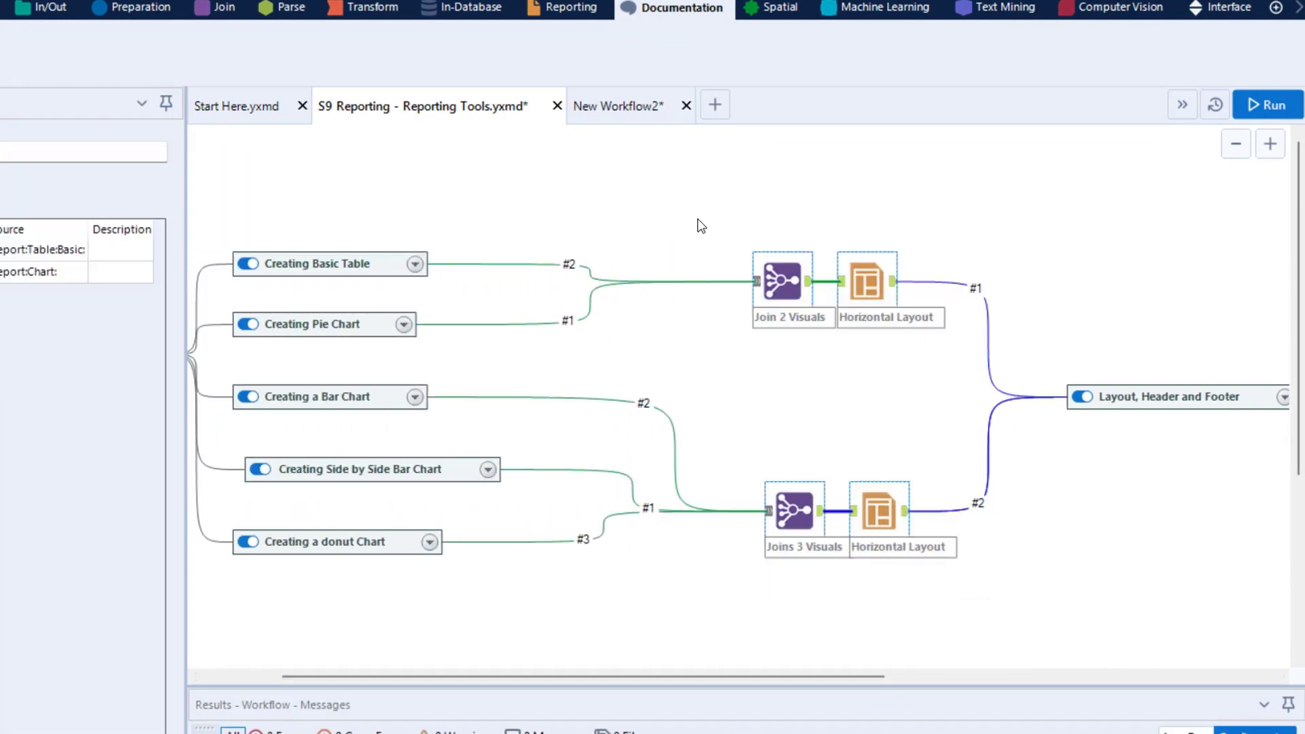
pyautogui.moveTo(767, 294); pyautogui.dragTo(561, 294)
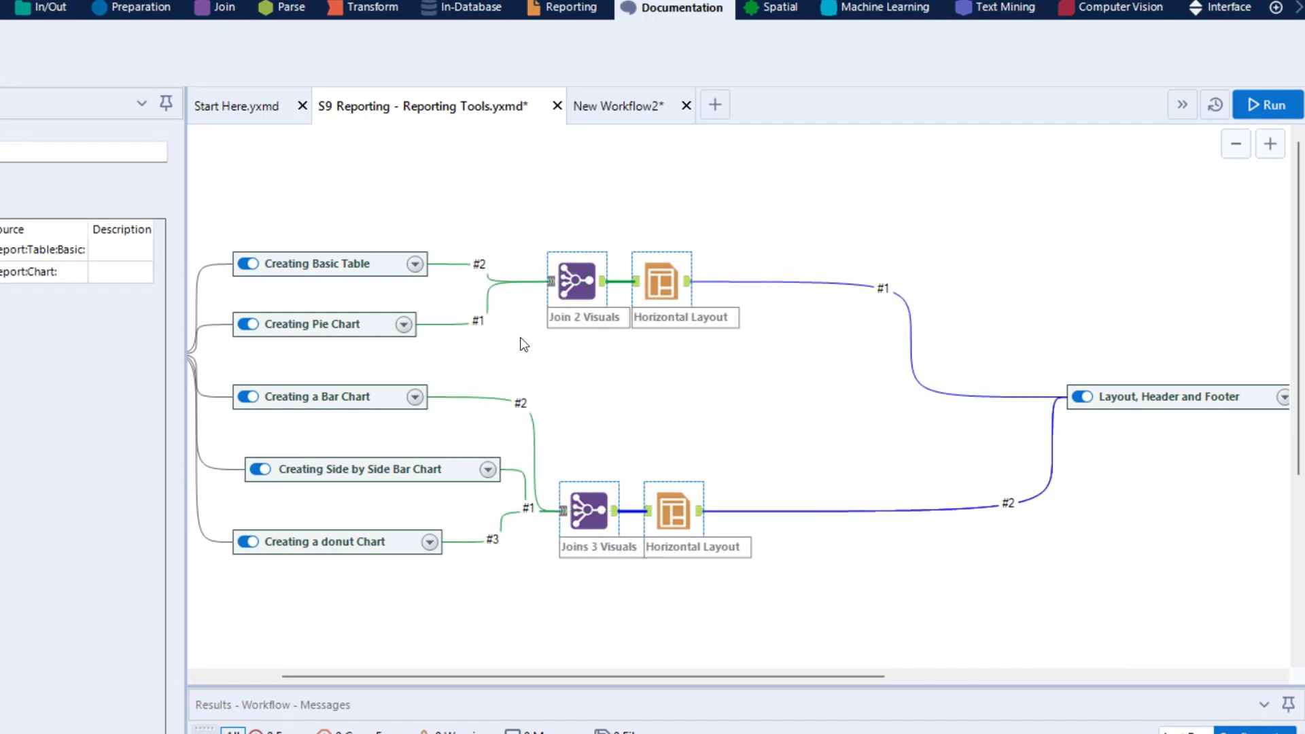
pyautogui.moveTo(1144, 399); pyautogui.dragTo(838, 401)
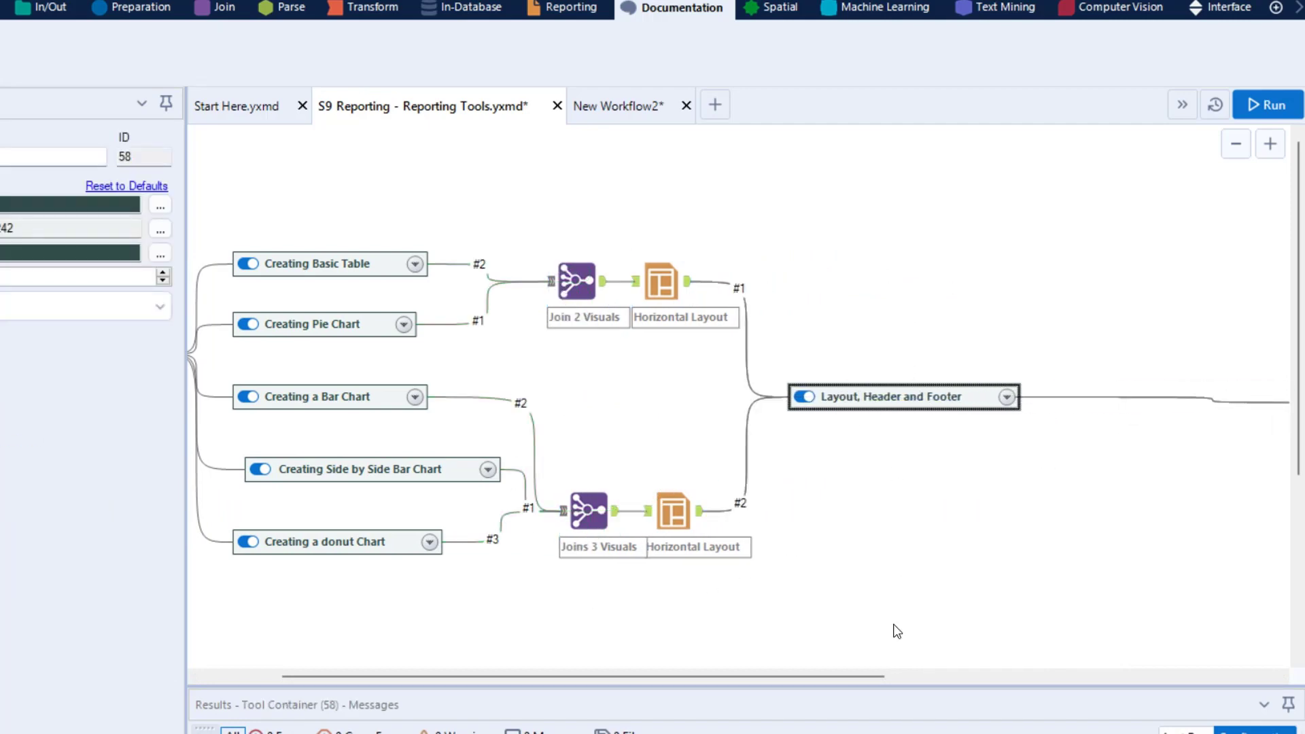
pyautogui.moveTo(782, 678); pyautogui.dragTo(996, 676)
pyautogui.moveTo(1046, 401); pyautogui.dragTo(768, 406)
# Move the Creating Basic Table container well above the other branch containers, expanding it to show its tools and collapsing it again
pyautogui.moveTo(774, 678); pyautogui.dragTo(483, 678)
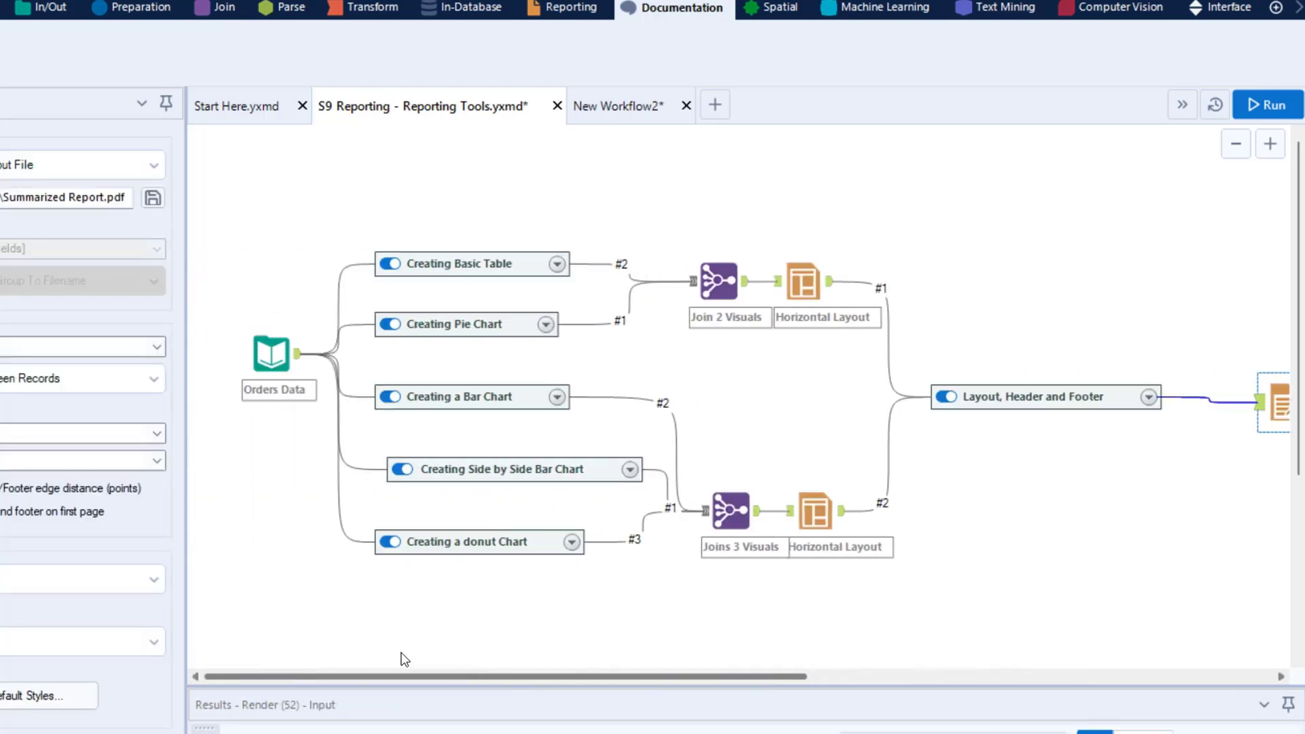
pyautogui.click(420, 268)
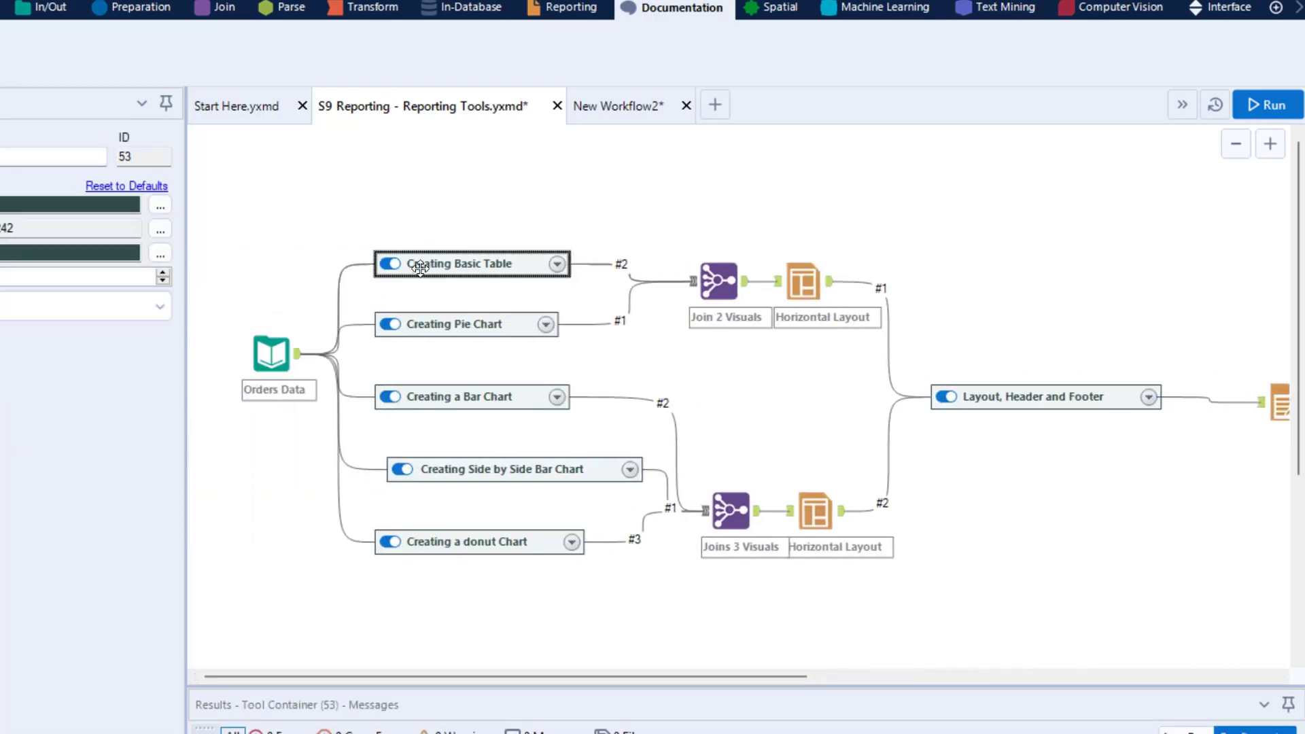
pyautogui.moveTo(457, 265); pyautogui.dragTo(457, 192)
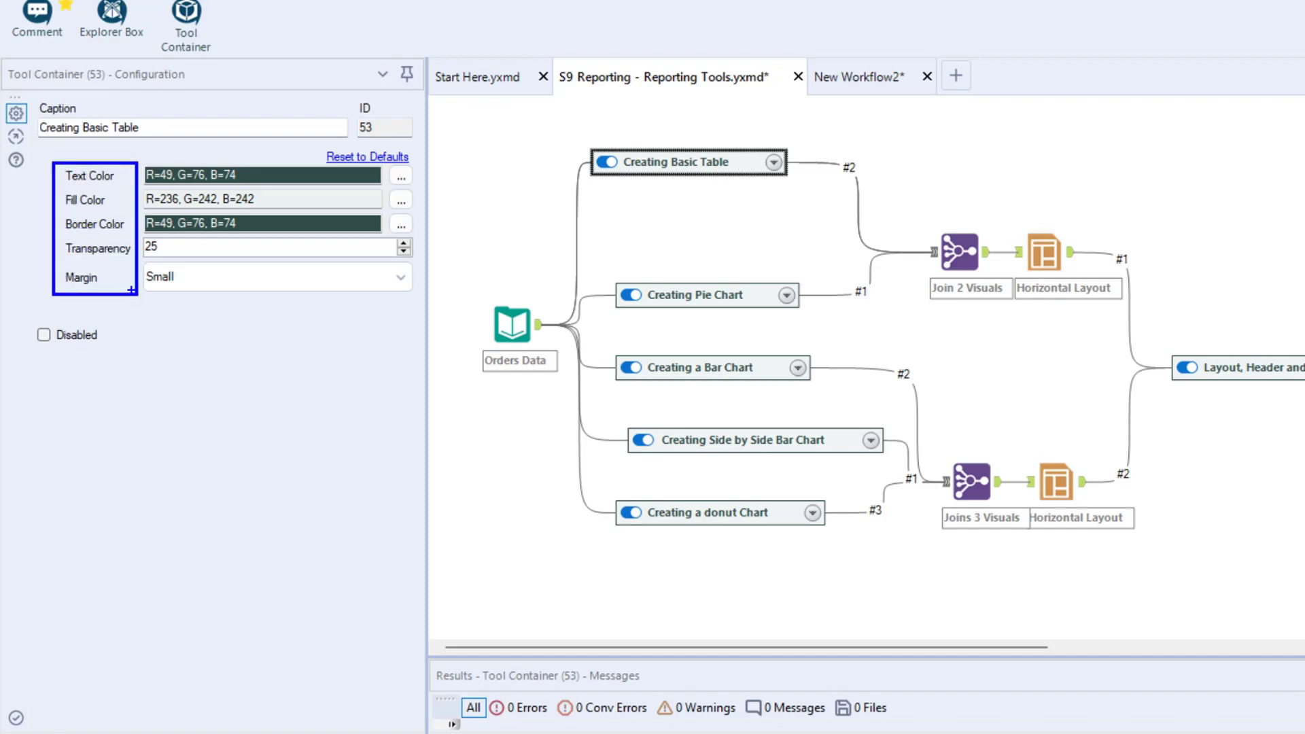
pyautogui.click(776, 163)
pyautogui.moveTo(865, 159); pyautogui.dragTo(777, 127)
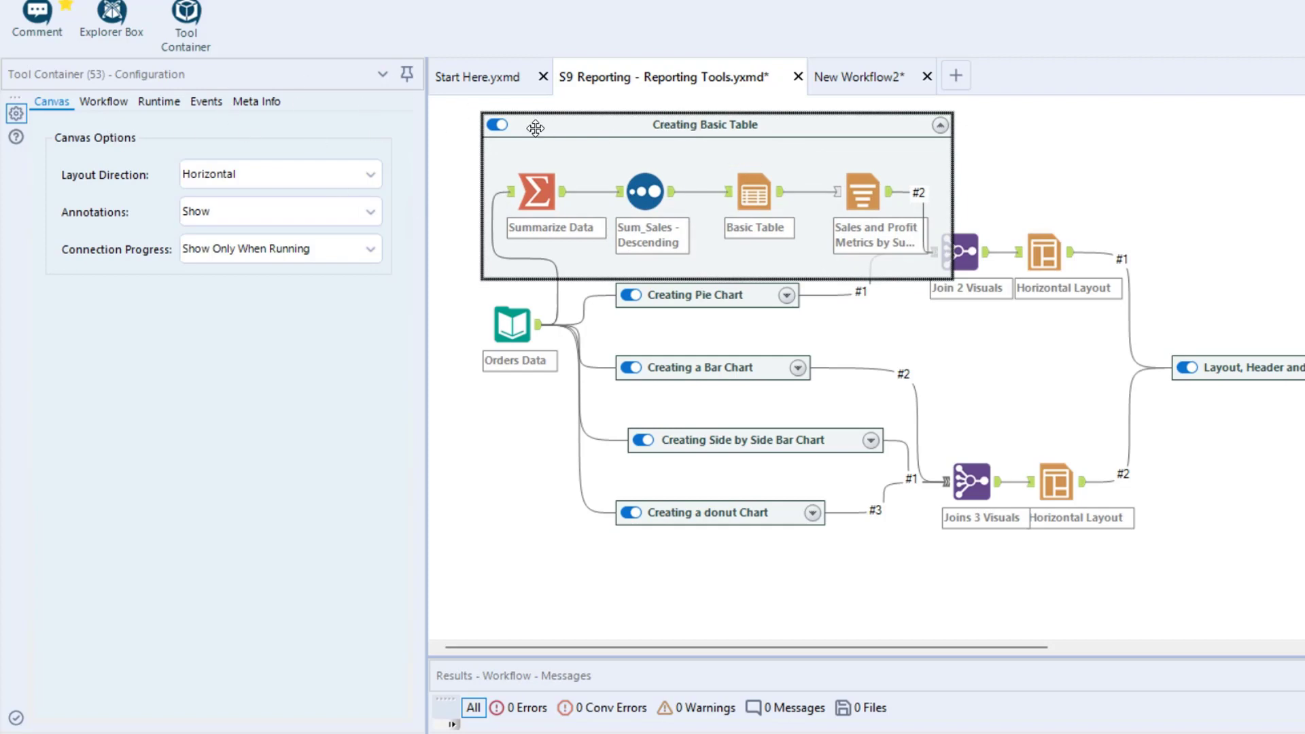
pyautogui.click(941, 125)
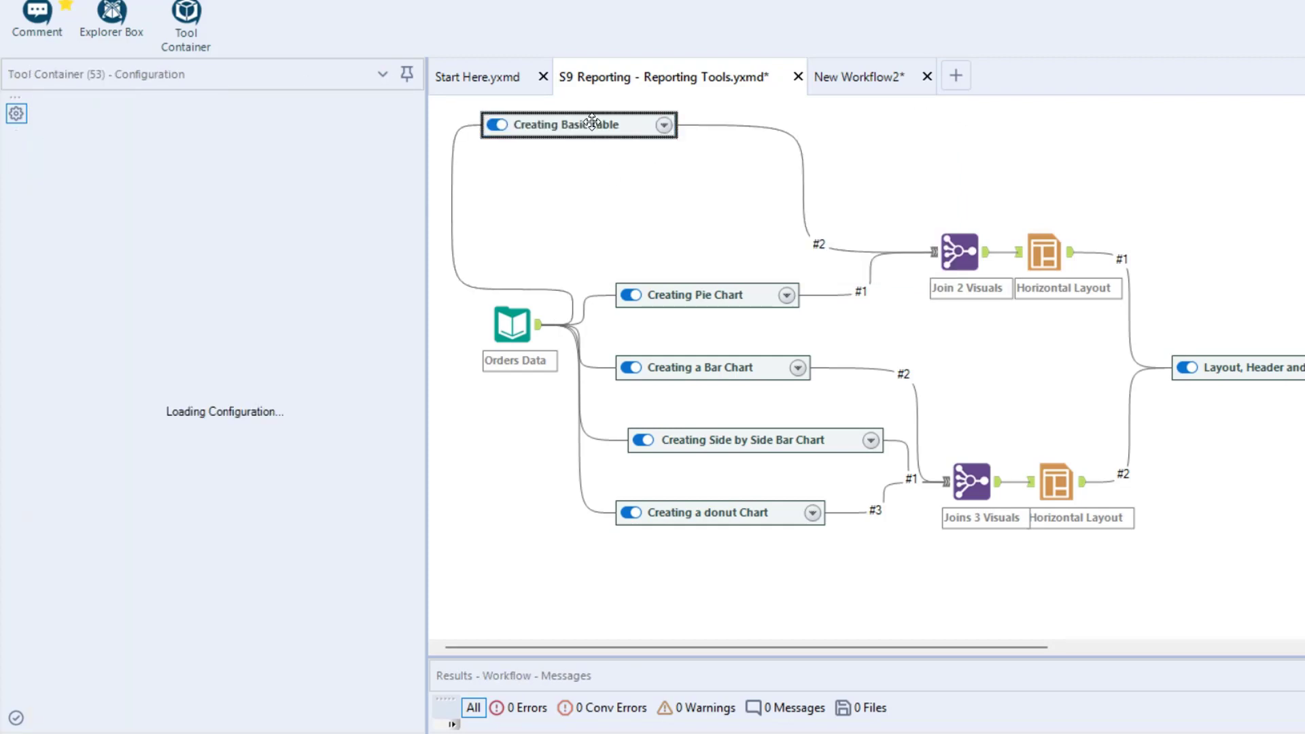
# Set the Creating Basic Table container's text color to Black and move it slightly right and down
pyautogui.click(401, 175)
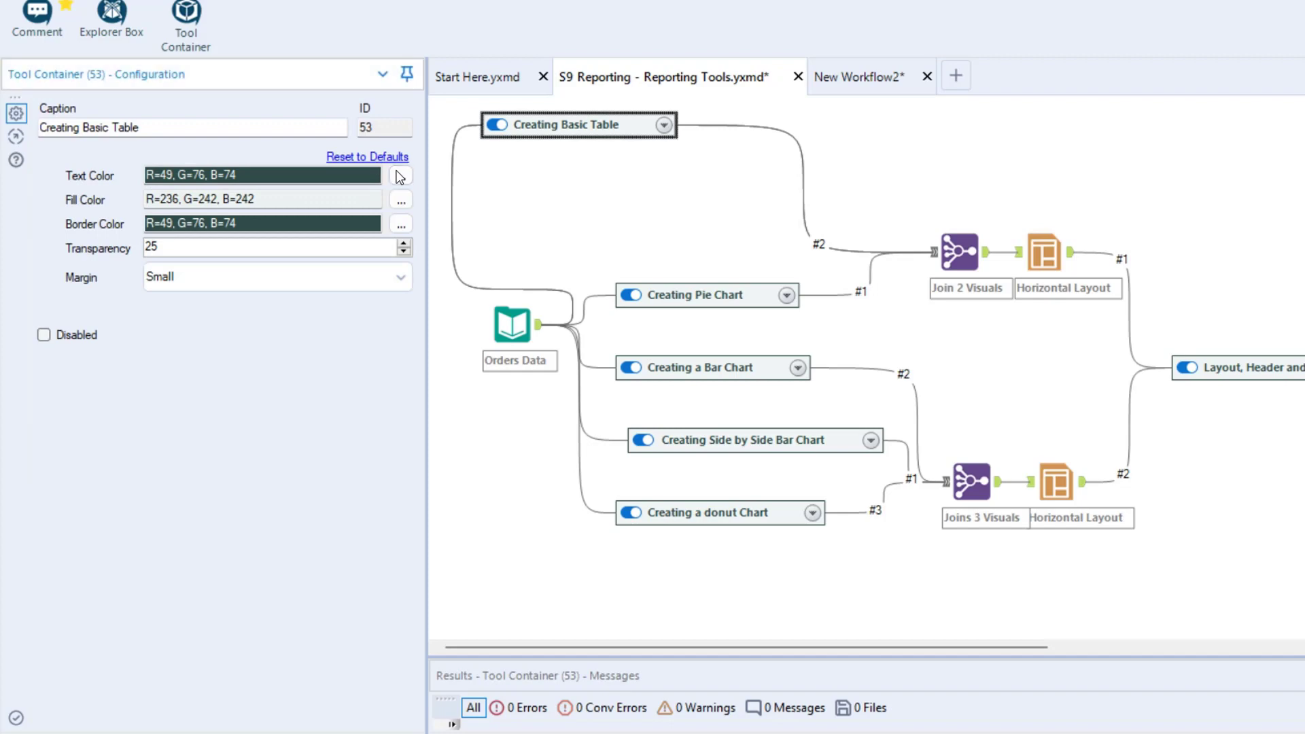
pyautogui.click(566, 250)
pyautogui.click(586, 388)
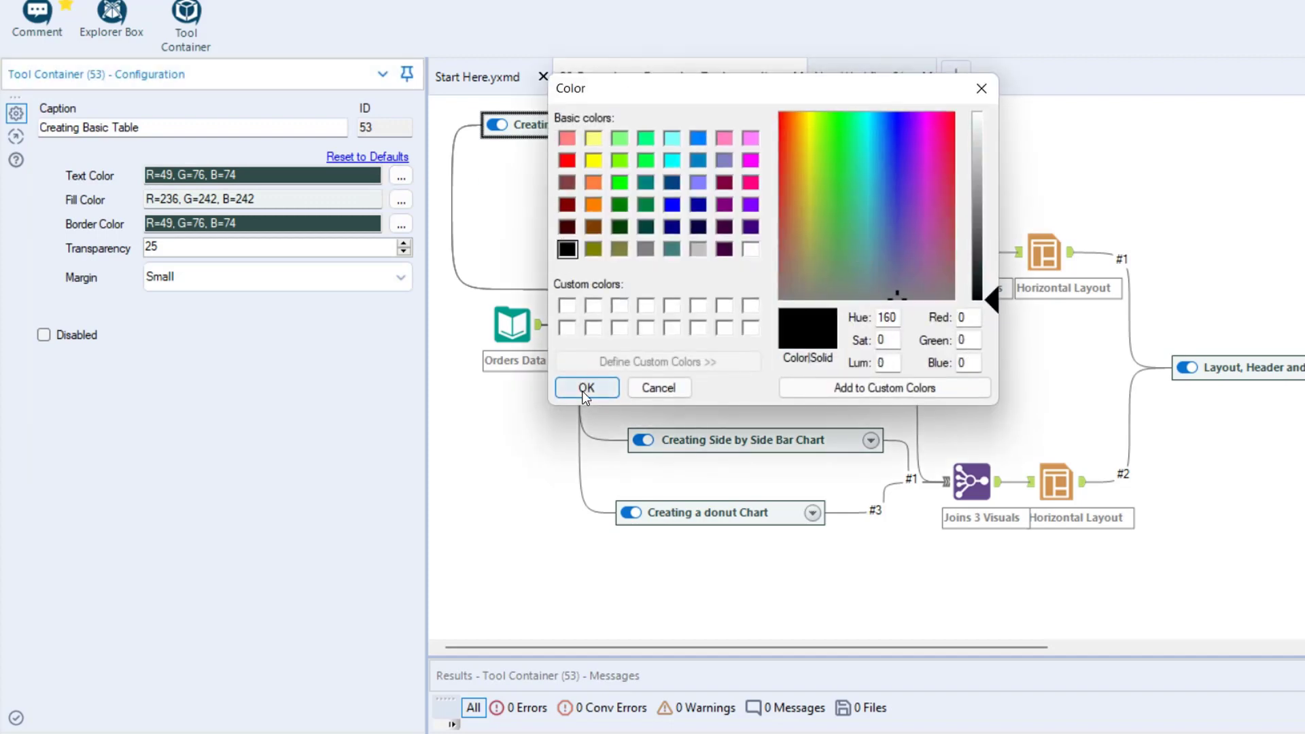
pyautogui.click(559, 133)
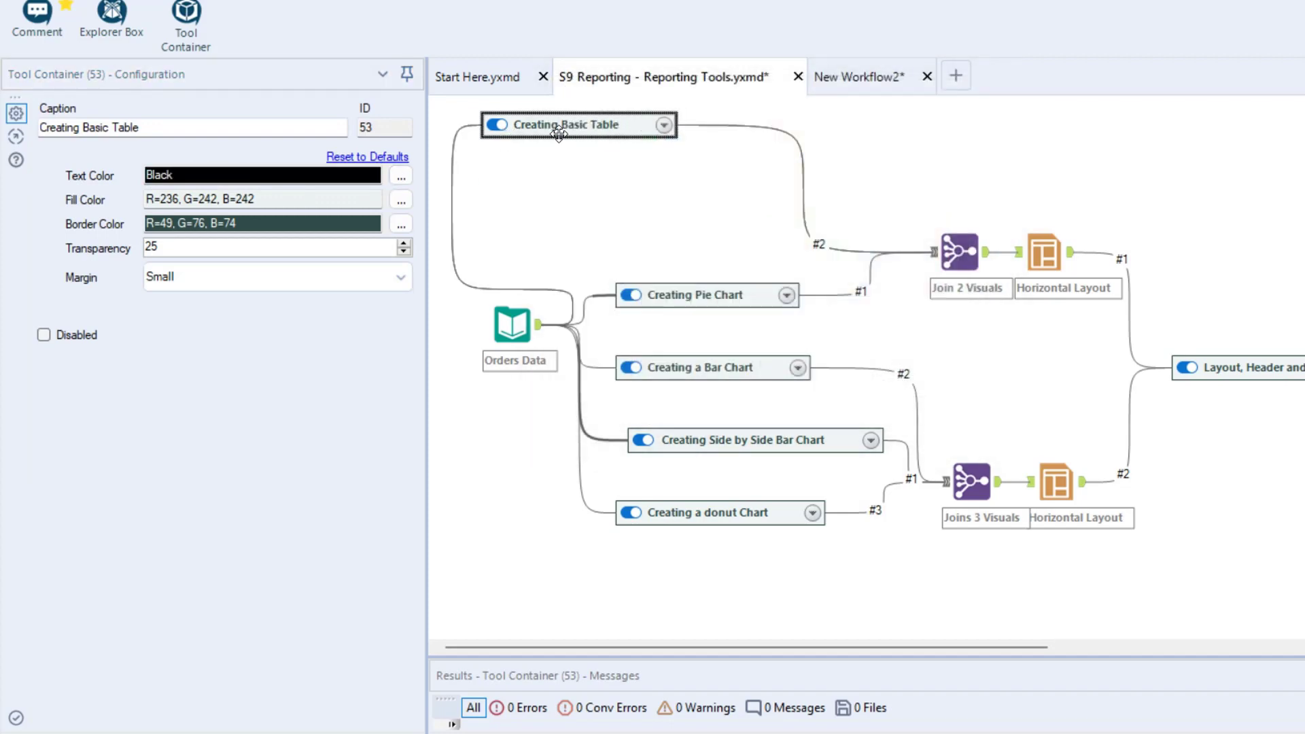
pyautogui.click(14, 723)
pyautogui.moveTo(572, 125); pyautogui.dragTo(634, 149)
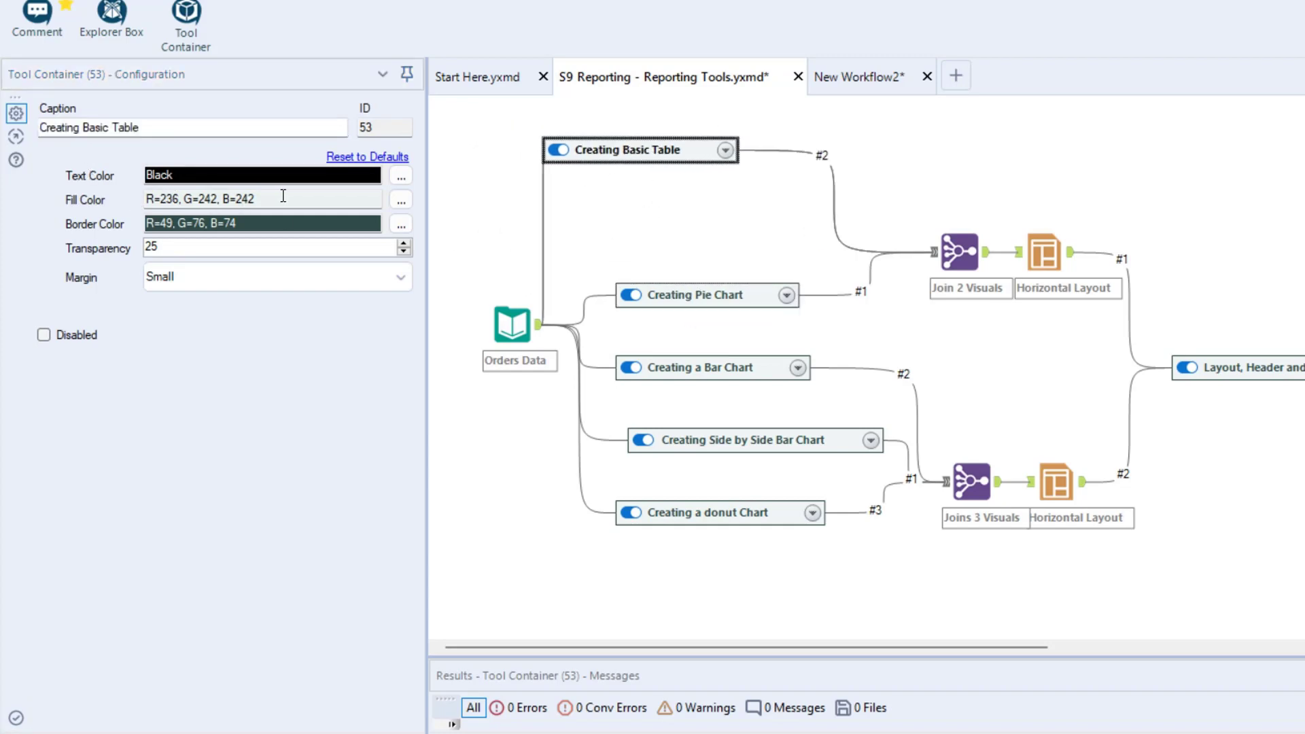
# Set the Creating Basic Table container's fill color to Lime and apply the change
pyautogui.moveTo(283, 196); pyautogui.dragTo(81, 196)
pyautogui.click(401, 201)
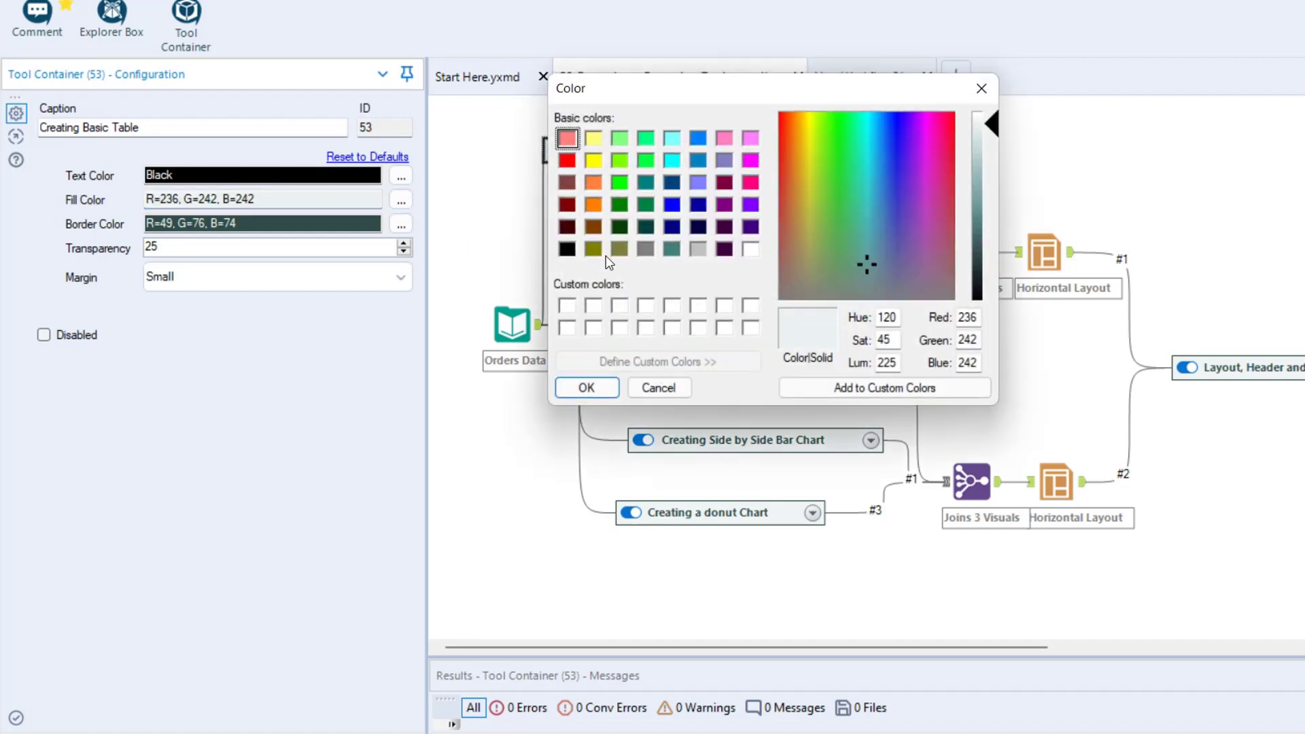
pyautogui.click(619, 183)
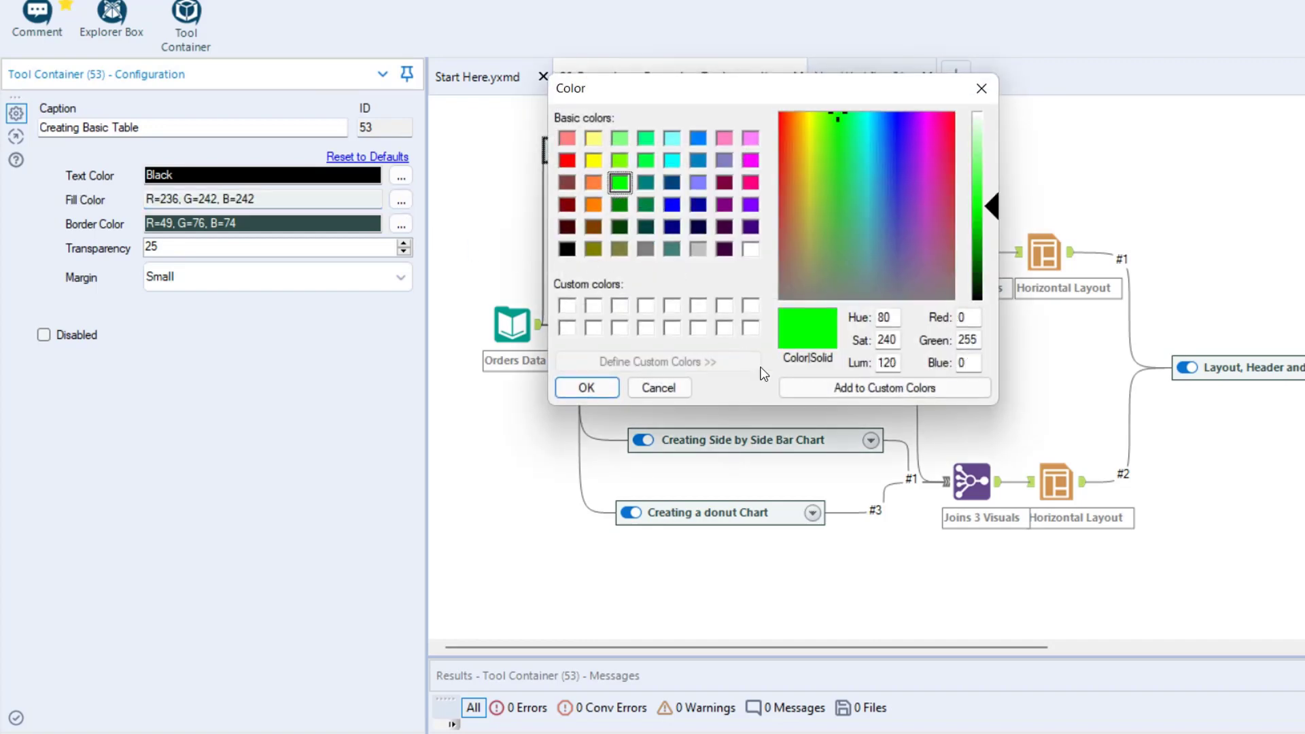
pyautogui.click(586, 388)
pyautogui.click(16, 719)
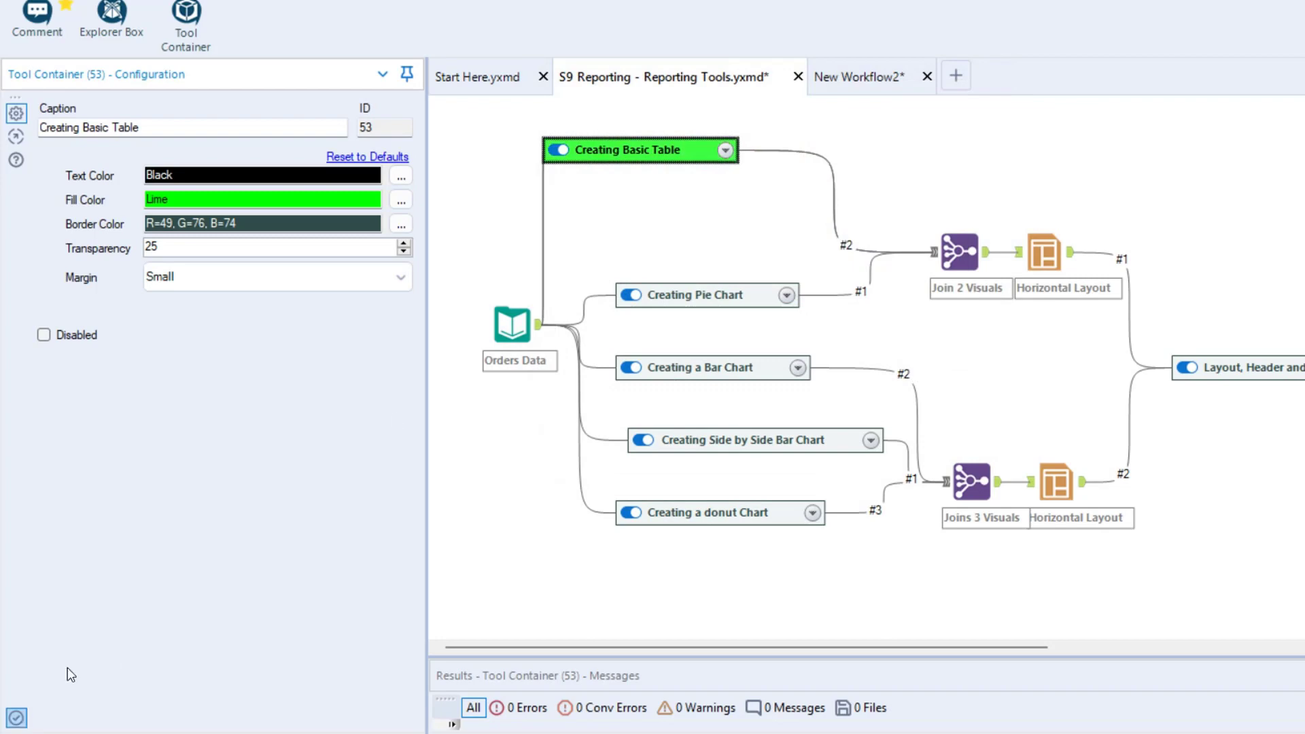
# Set the Creating Basic Table container's border color to Black and its transparency to 33
pyautogui.click(402, 225)
pyautogui.click(567, 249)
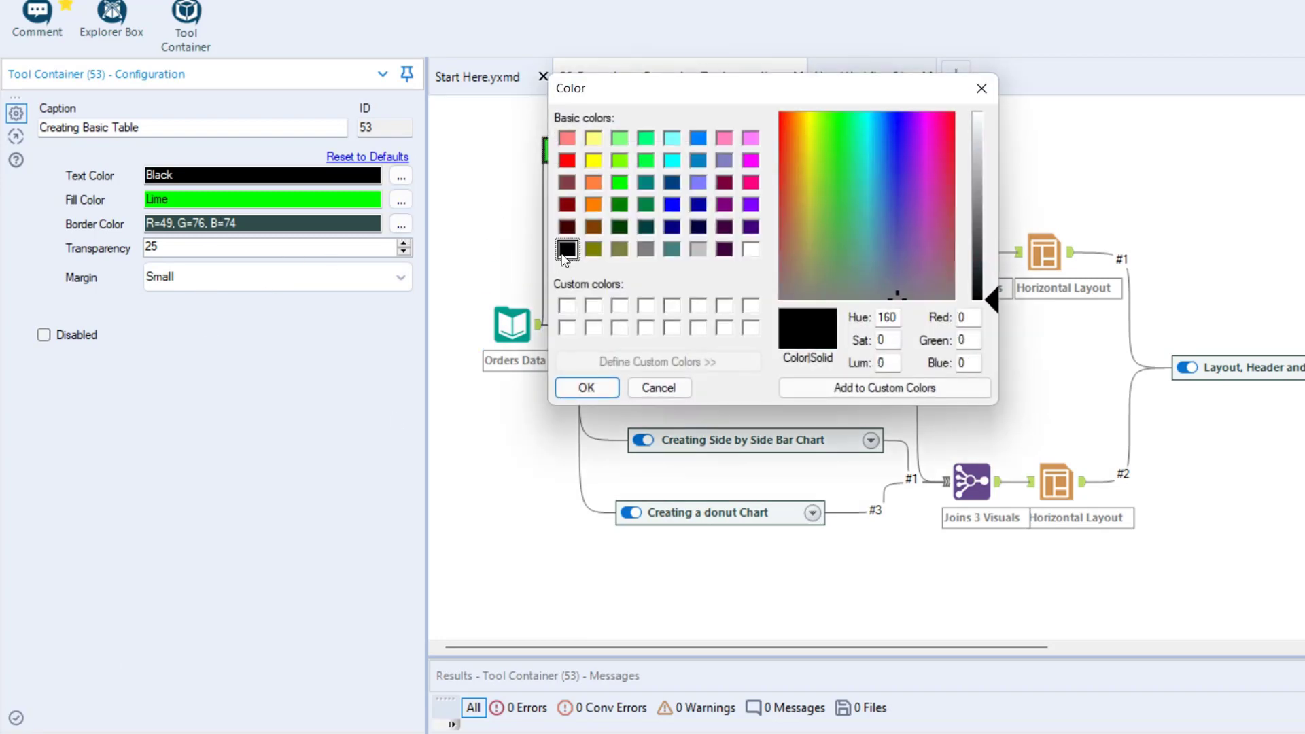
pyautogui.click(586, 387)
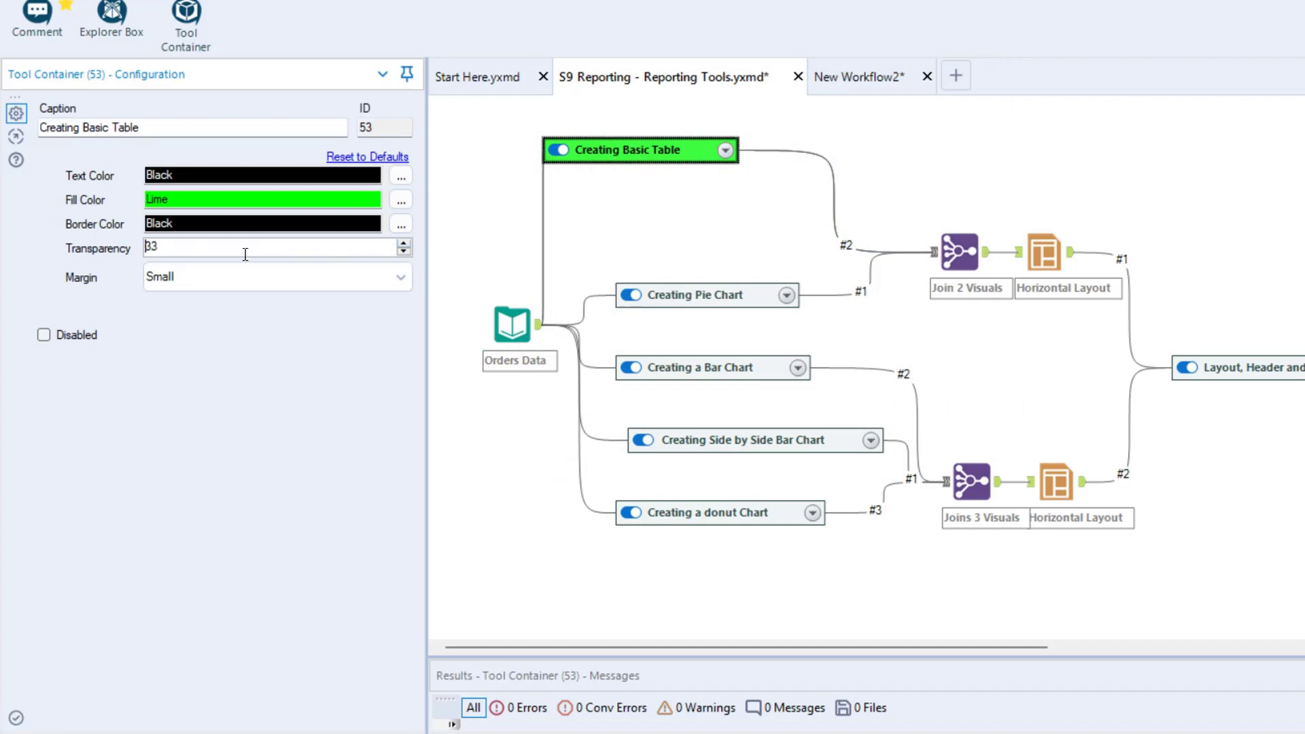
# Try Medium and a larger margin on the Creating Basic Table container, expanding it to preview the spacing around its tools
pyautogui.click(311, 285)
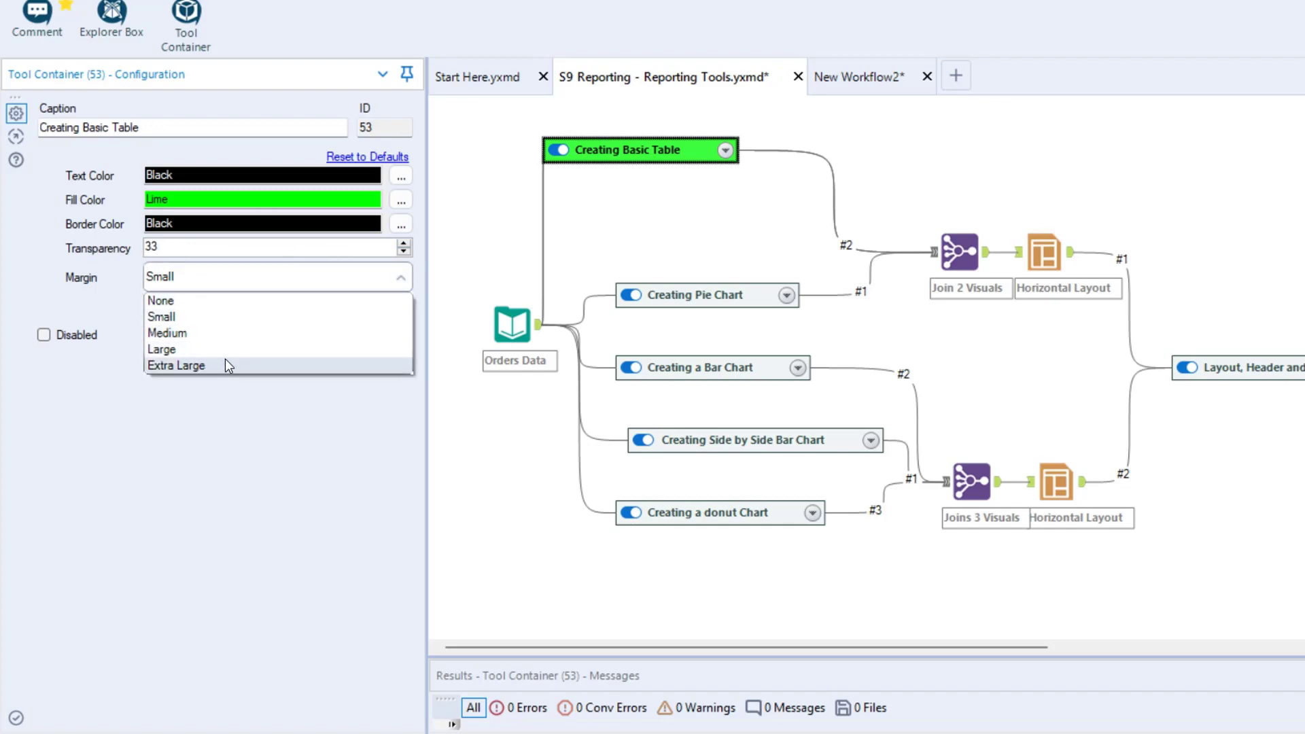
pyautogui.click(206, 333)
pyautogui.click(224, 276)
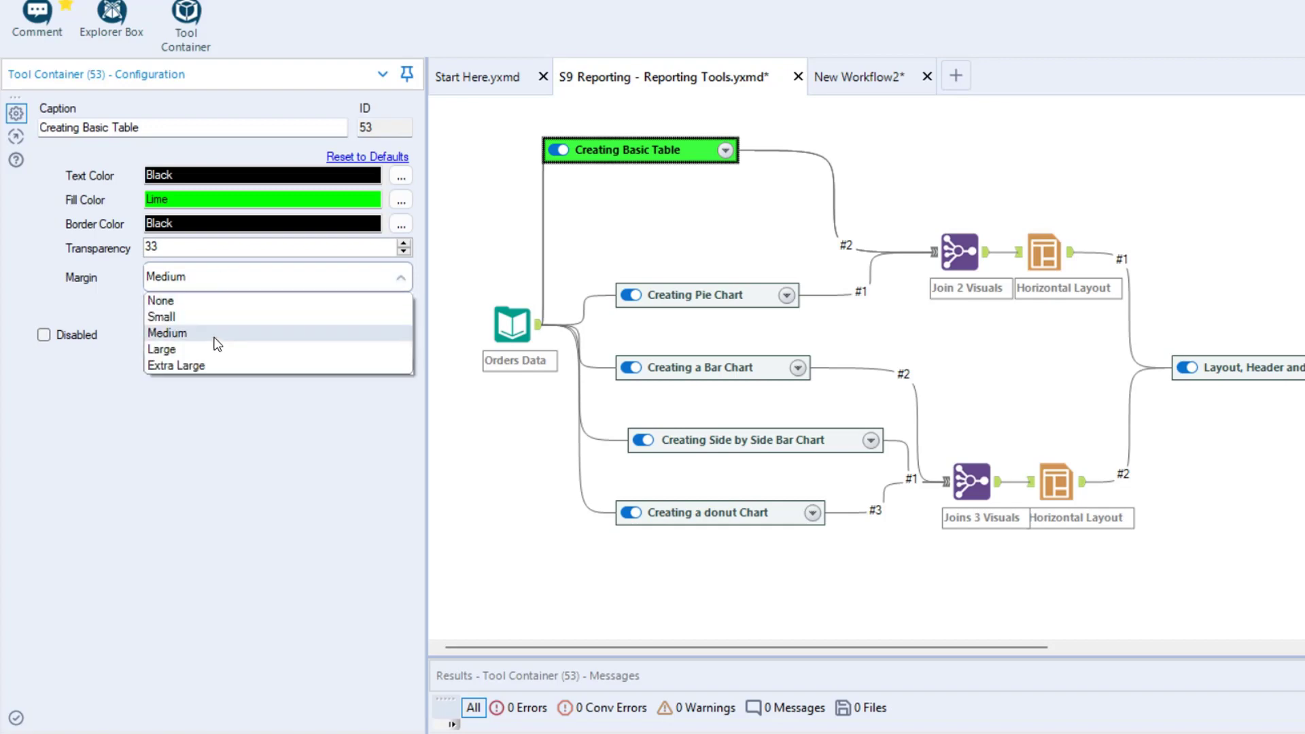
pyautogui.click(231, 344)
pyautogui.click(725, 153)
pyautogui.click(725, 151)
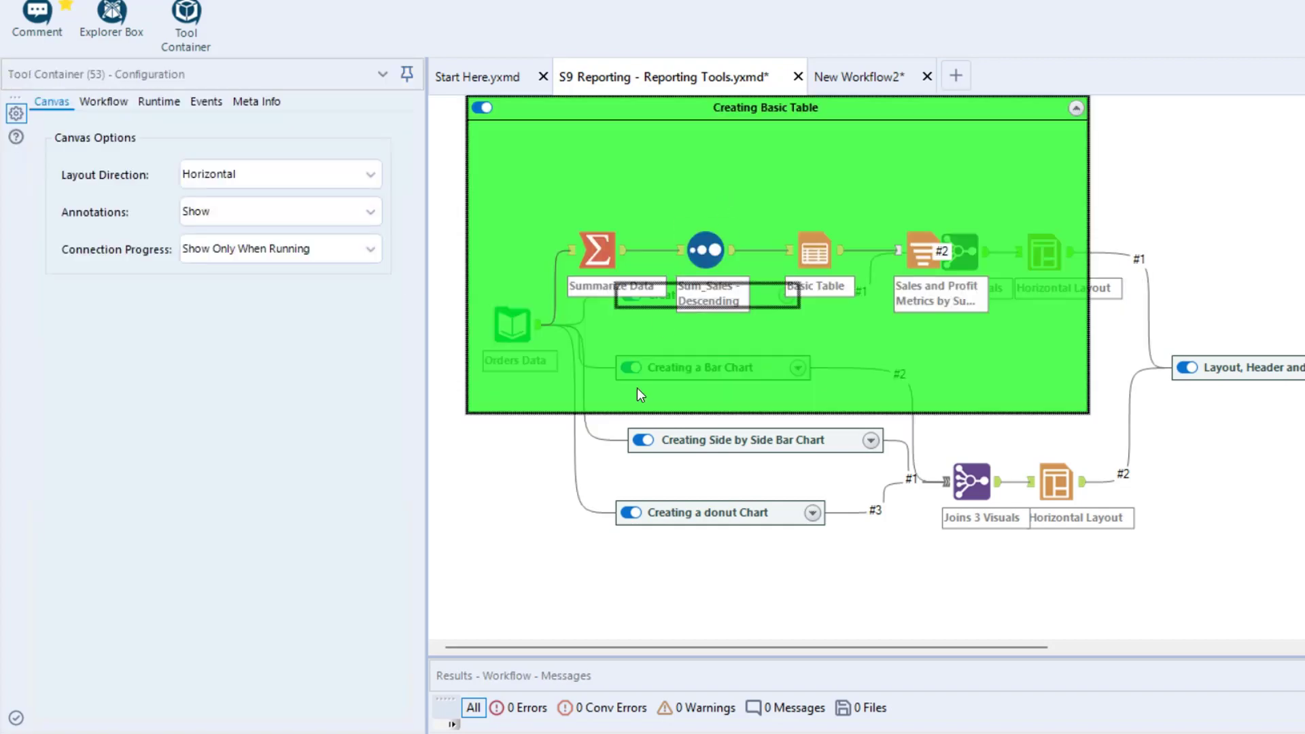
pyautogui.click(15, 719)
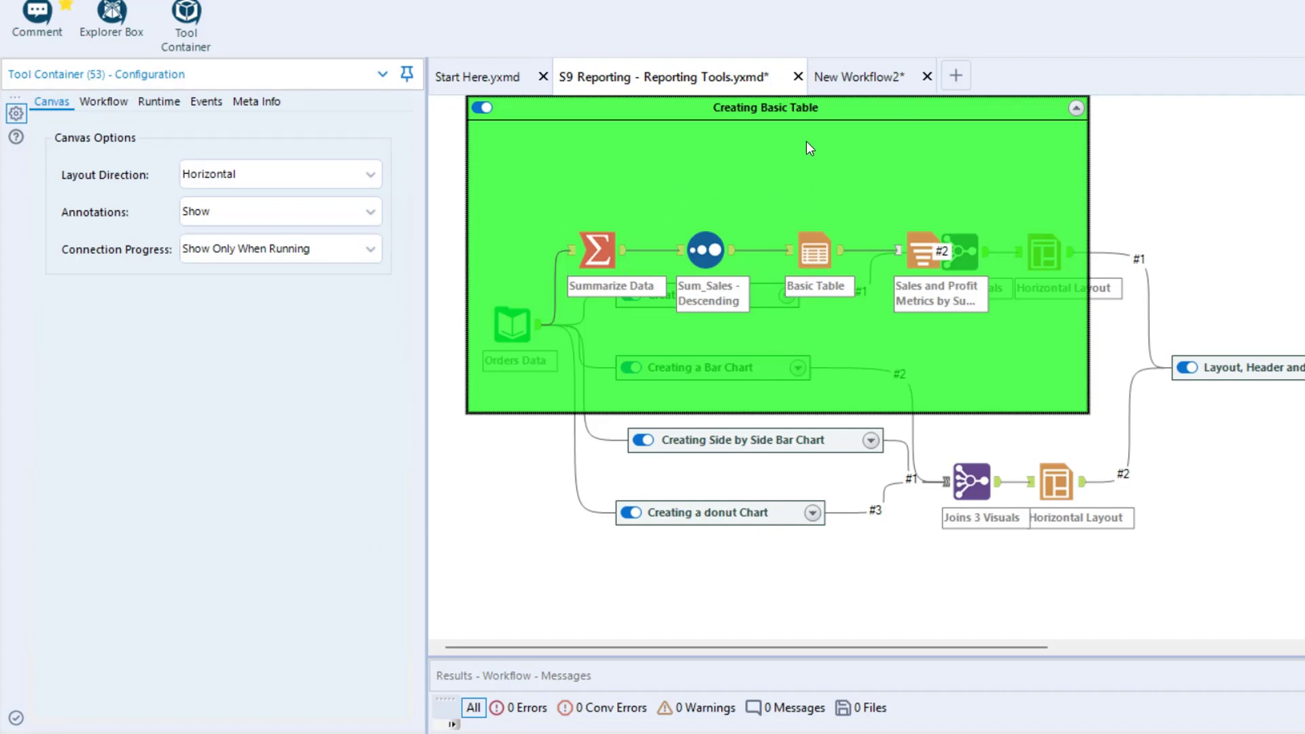
# Collapse the Creating Basic Table container, move it down on the canvas and set its margin to Small
pyautogui.click(1076, 107)
pyautogui.moveTo(512, 107); pyautogui.dragTo(548, 183)
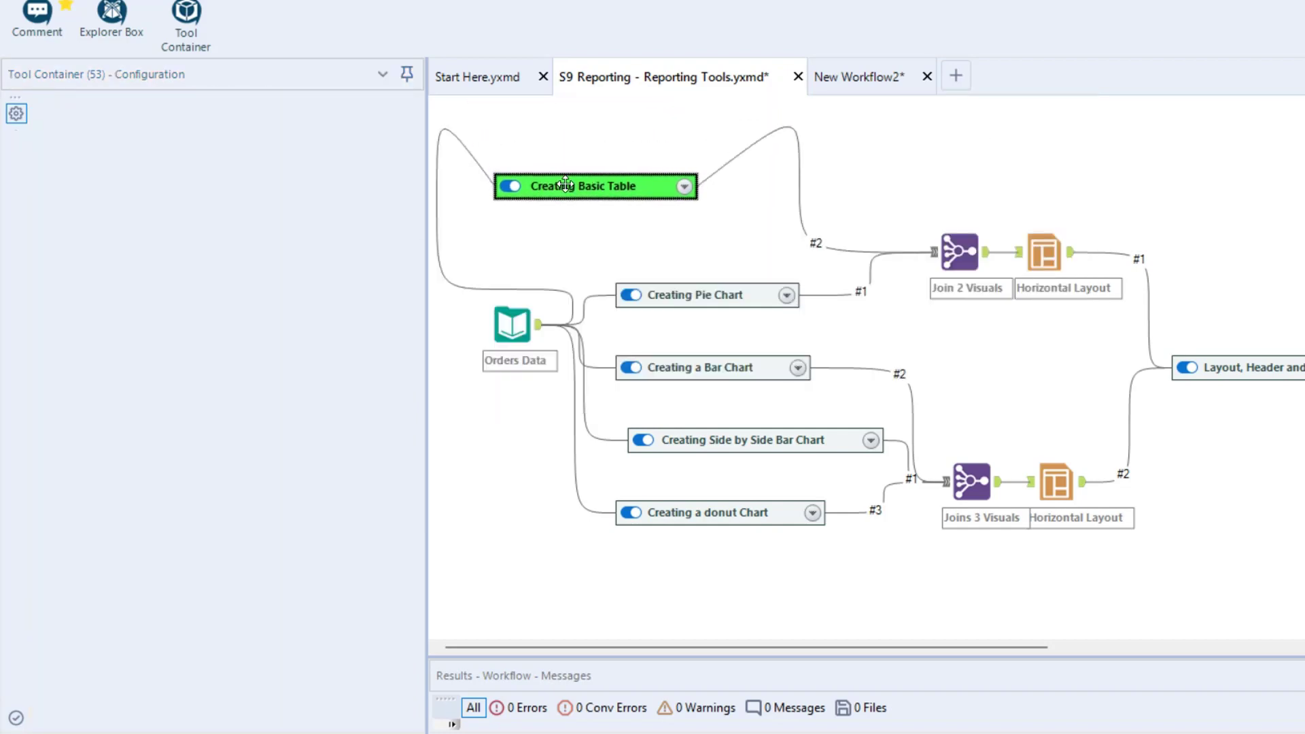
pyautogui.click(292, 276)
pyautogui.click(239, 315)
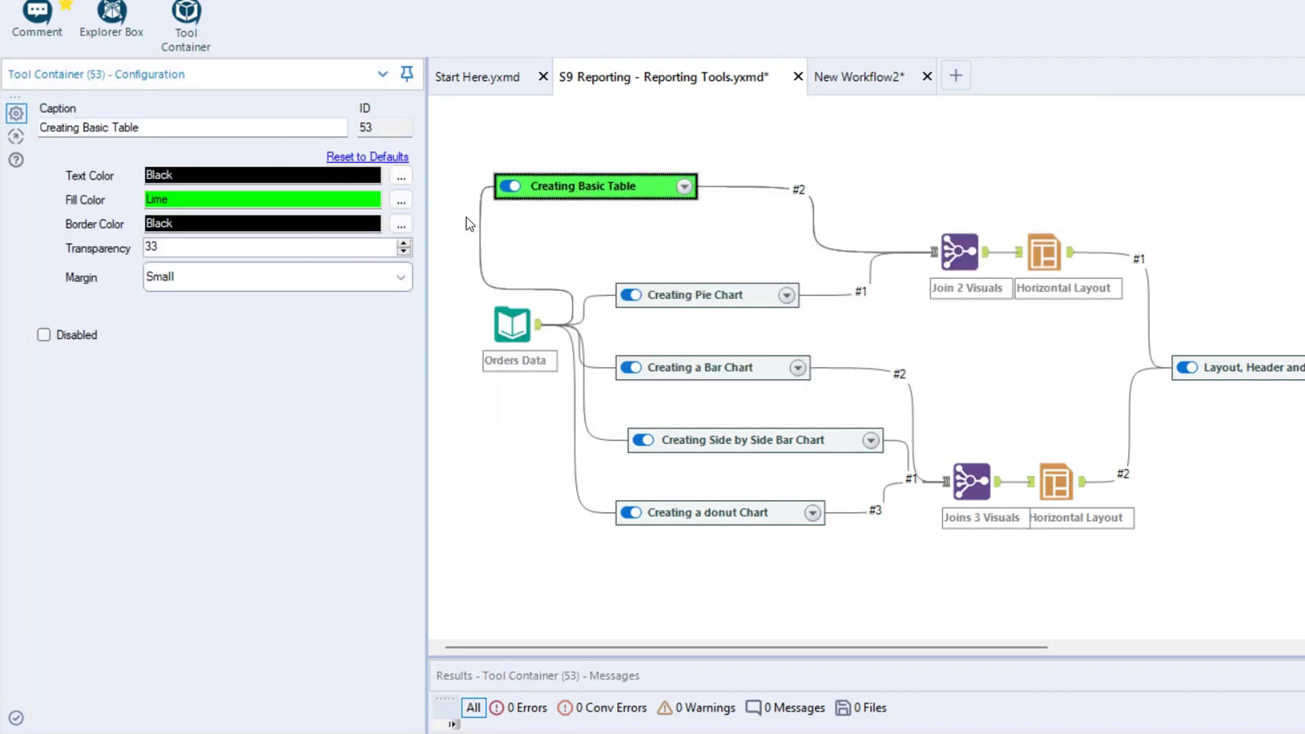
# Expand the Creating Basic Table container to check its margin, collapse it and place it just above the Creating Pie Chart container
pyautogui.click(684, 188)
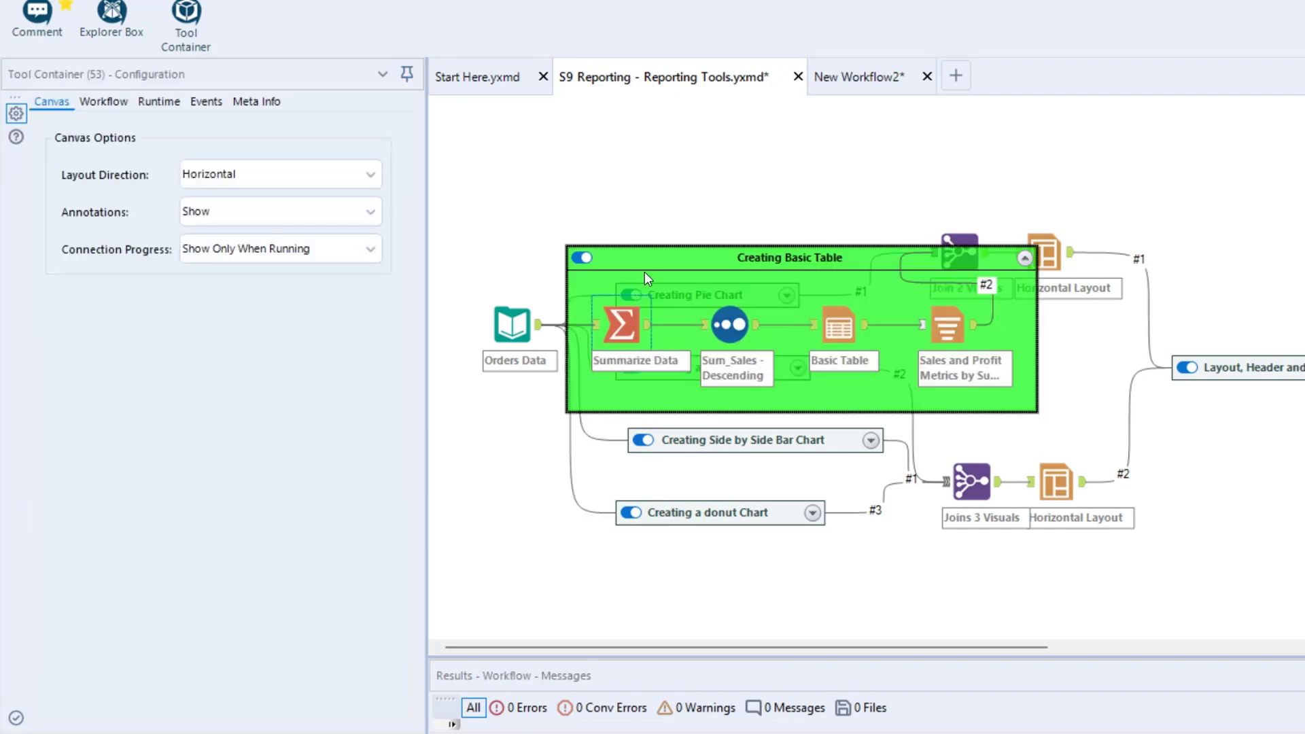
pyautogui.moveTo(694, 256); pyautogui.dragTo(622, 111)
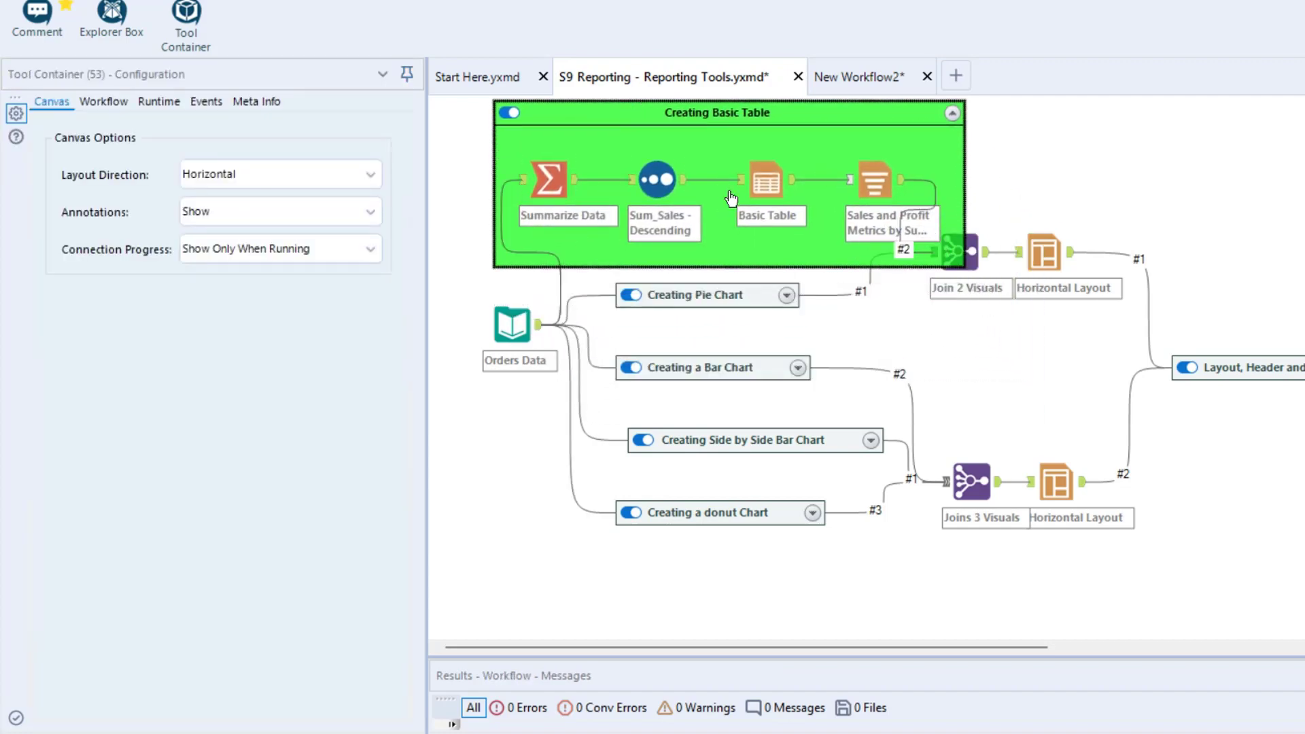
pyautogui.click(954, 113)
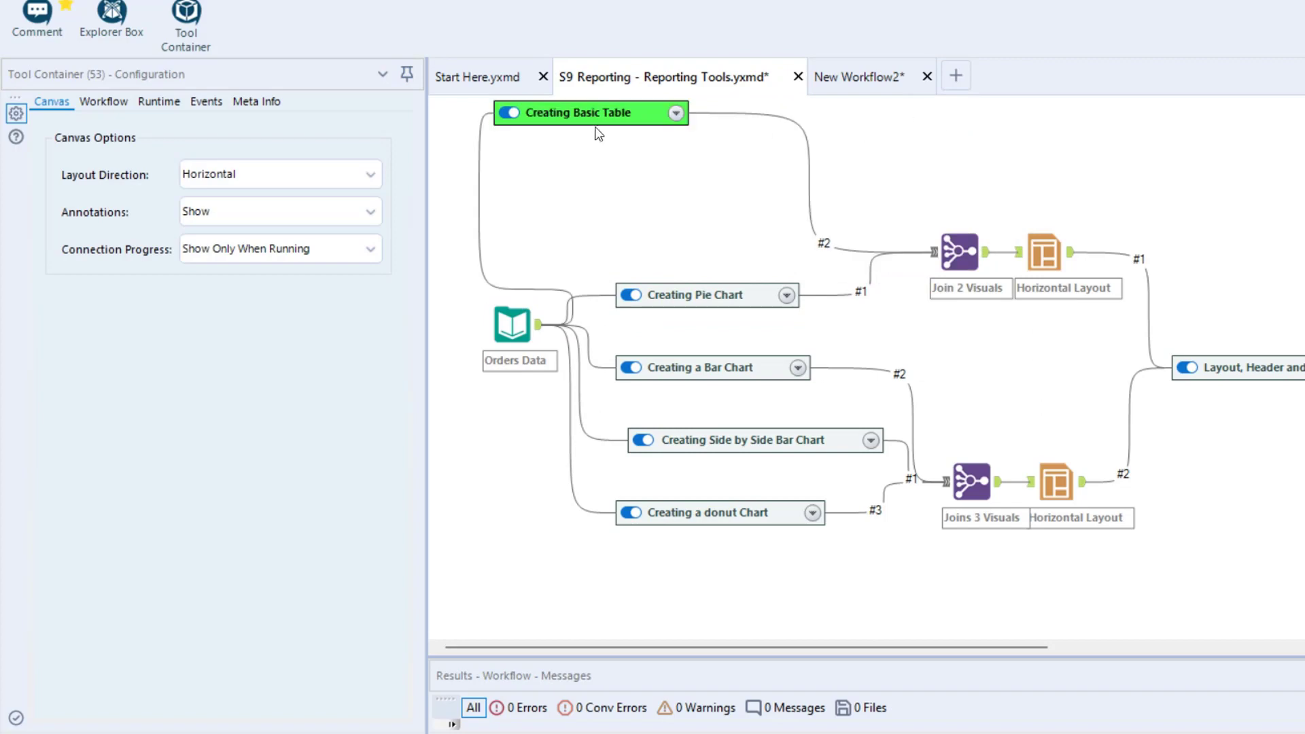
pyautogui.moveTo(652, 112); pyautogui.dragTo(720, 224)
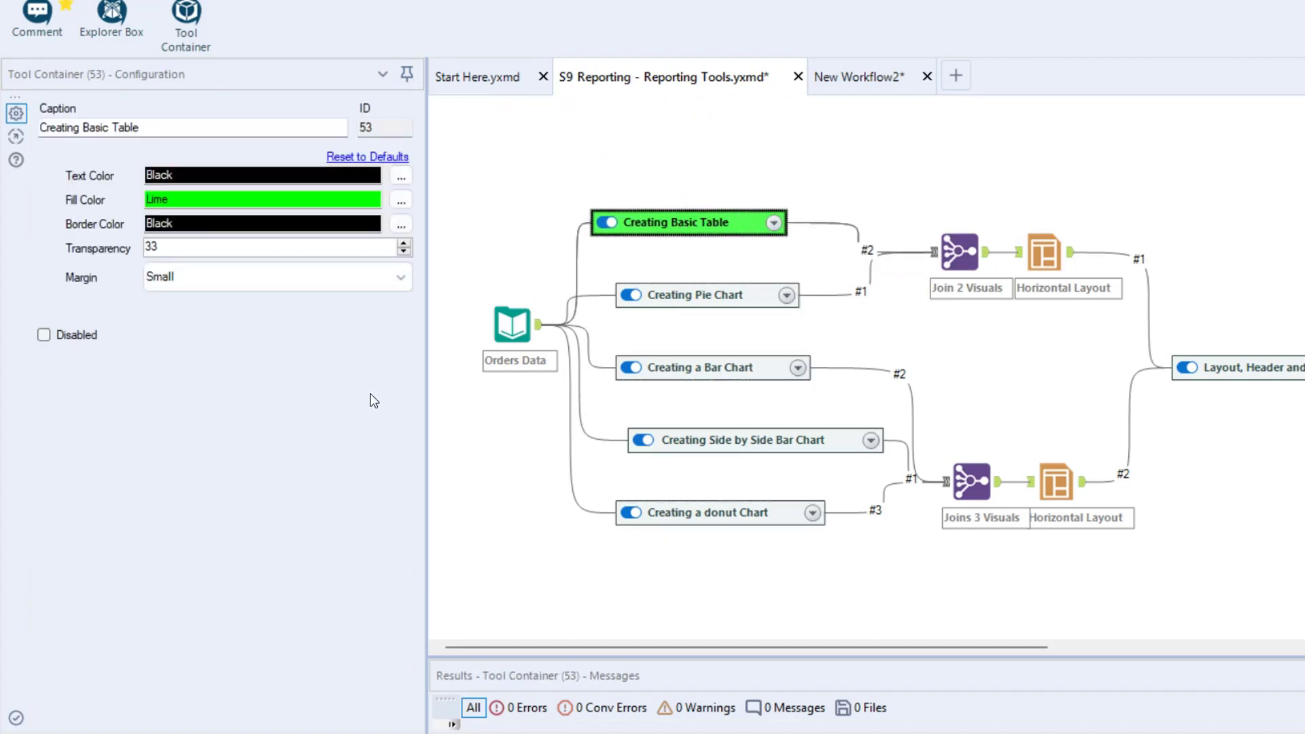
pyautogui.click(594, 231)
pyautogui.click(595, 231)
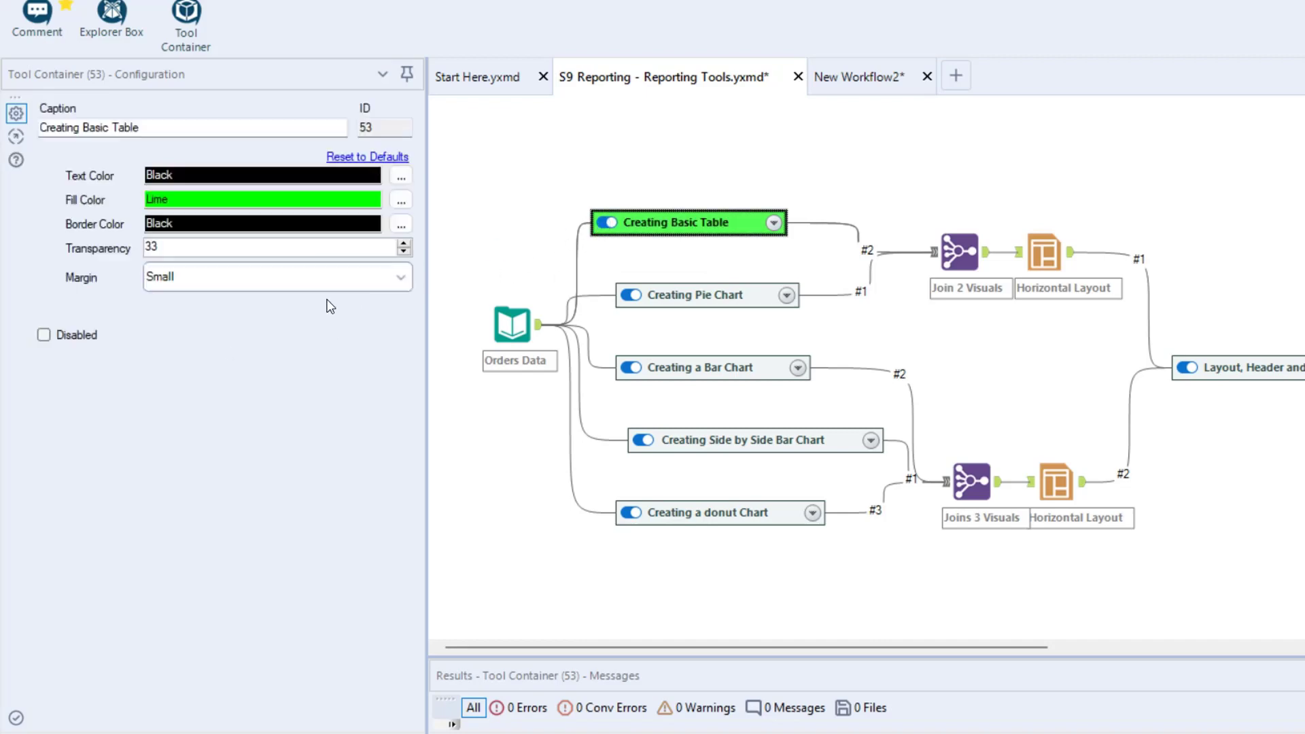
pyautogui.click(42, 339)
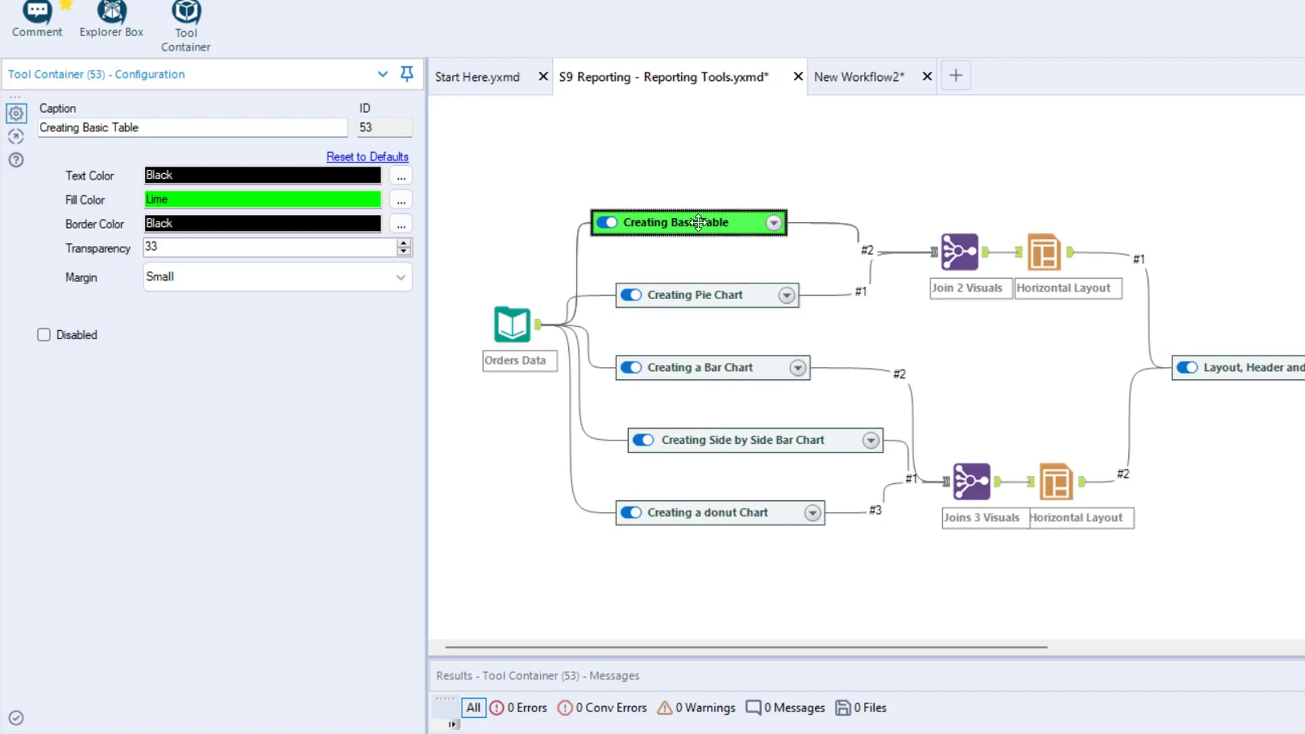
# Align the Creating Basic Table container with the Creating Pie Chart container below it and save the workflow
pyautogui.moveTo(693, 221); pyautogui.dragTo(717, 221)
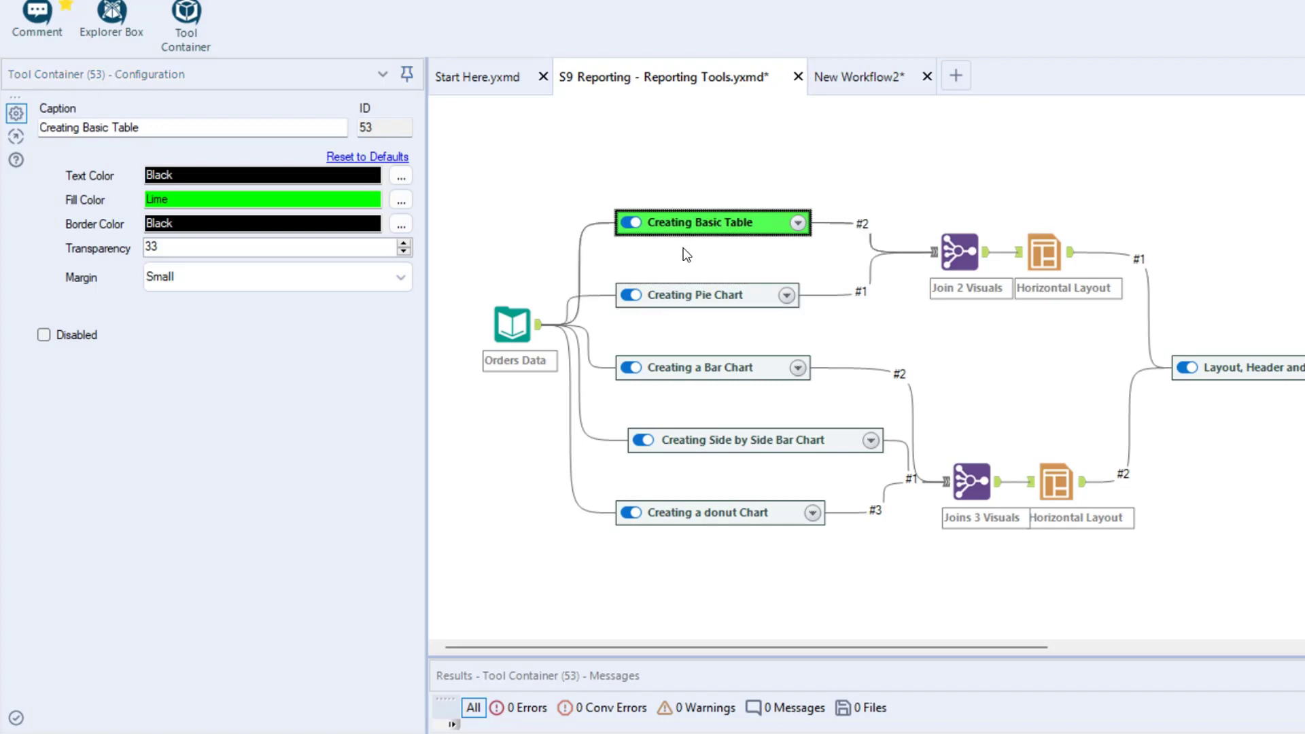
pyautogui.hotkey('ctrl', 's')
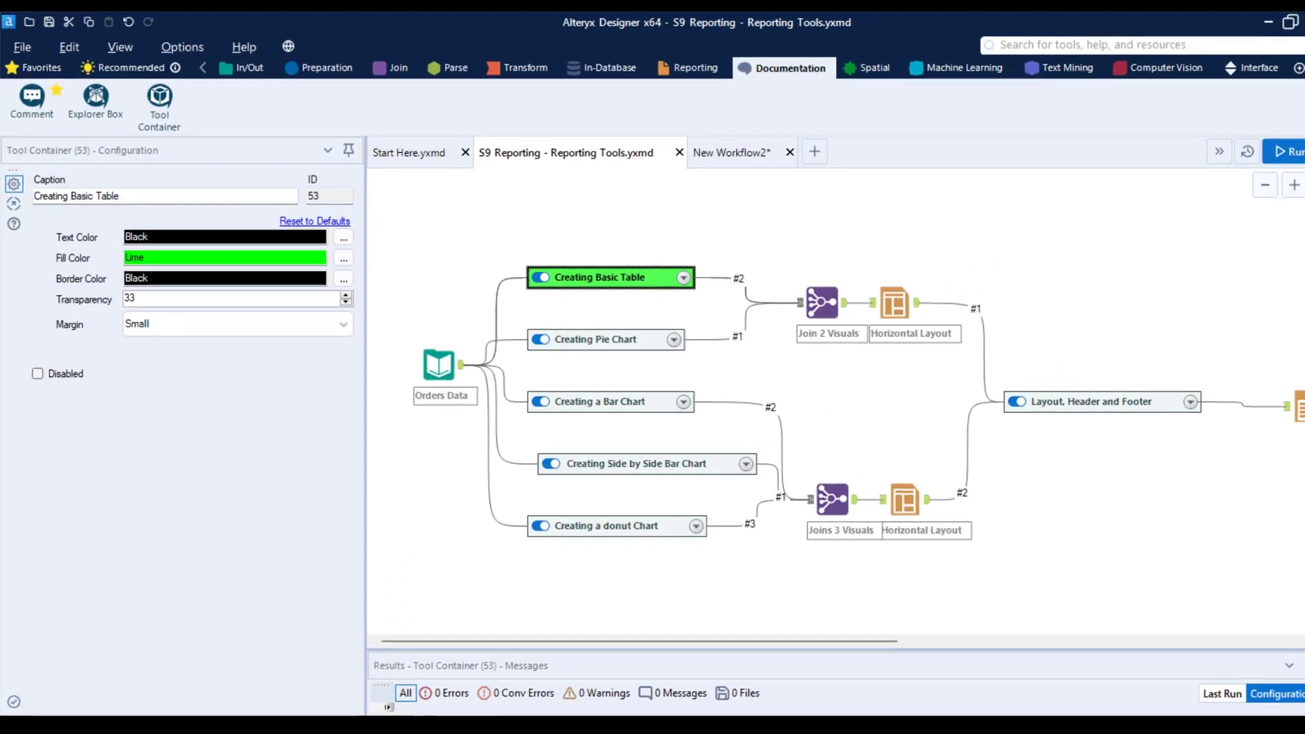
pyautogui.moveTo(128, 88); pyautogui.dragTo(188, 141)
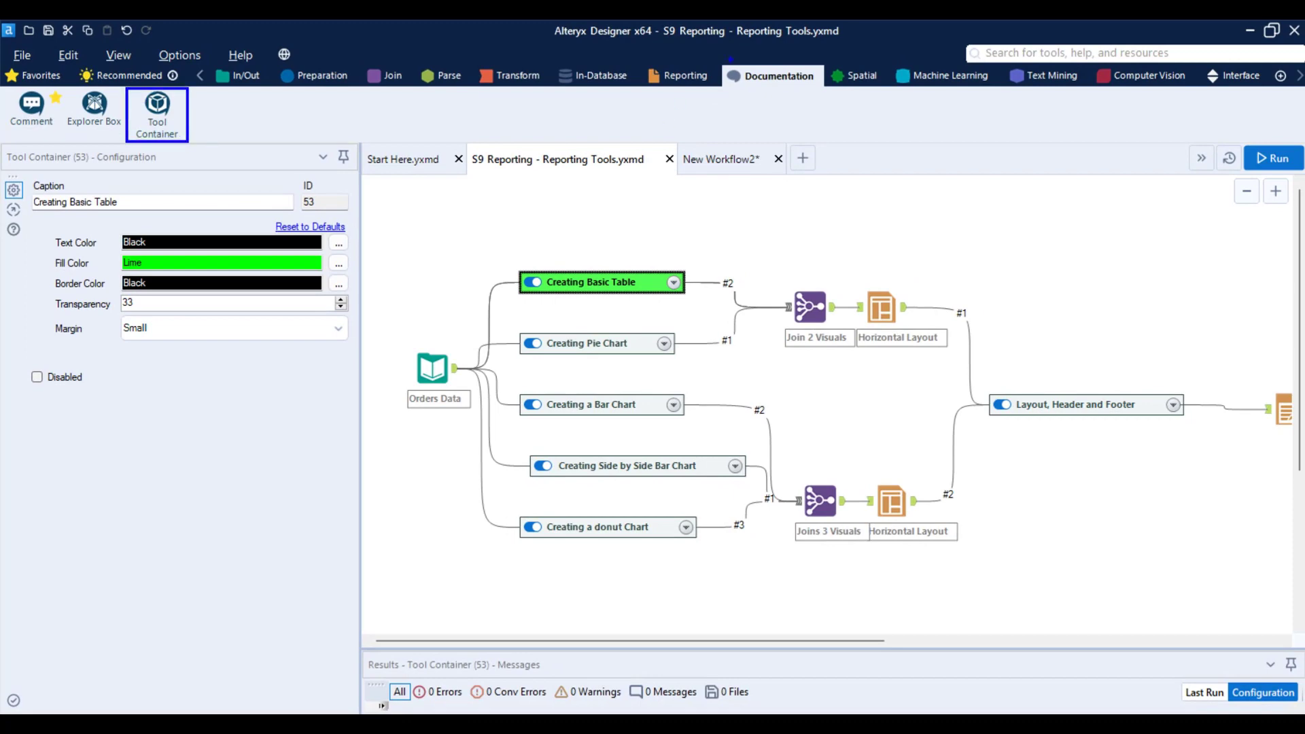
pyautogui.moveTo(722, 64); pyautogui.dragTo(829, 94)
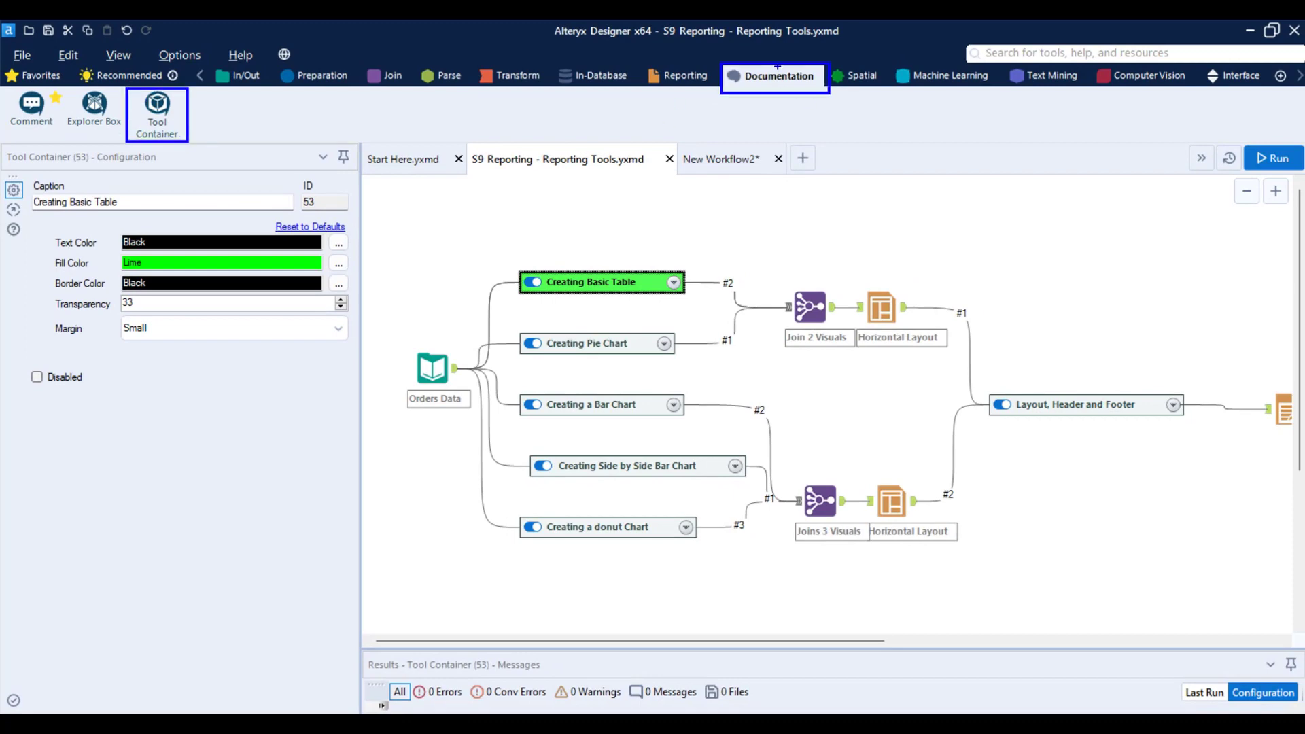